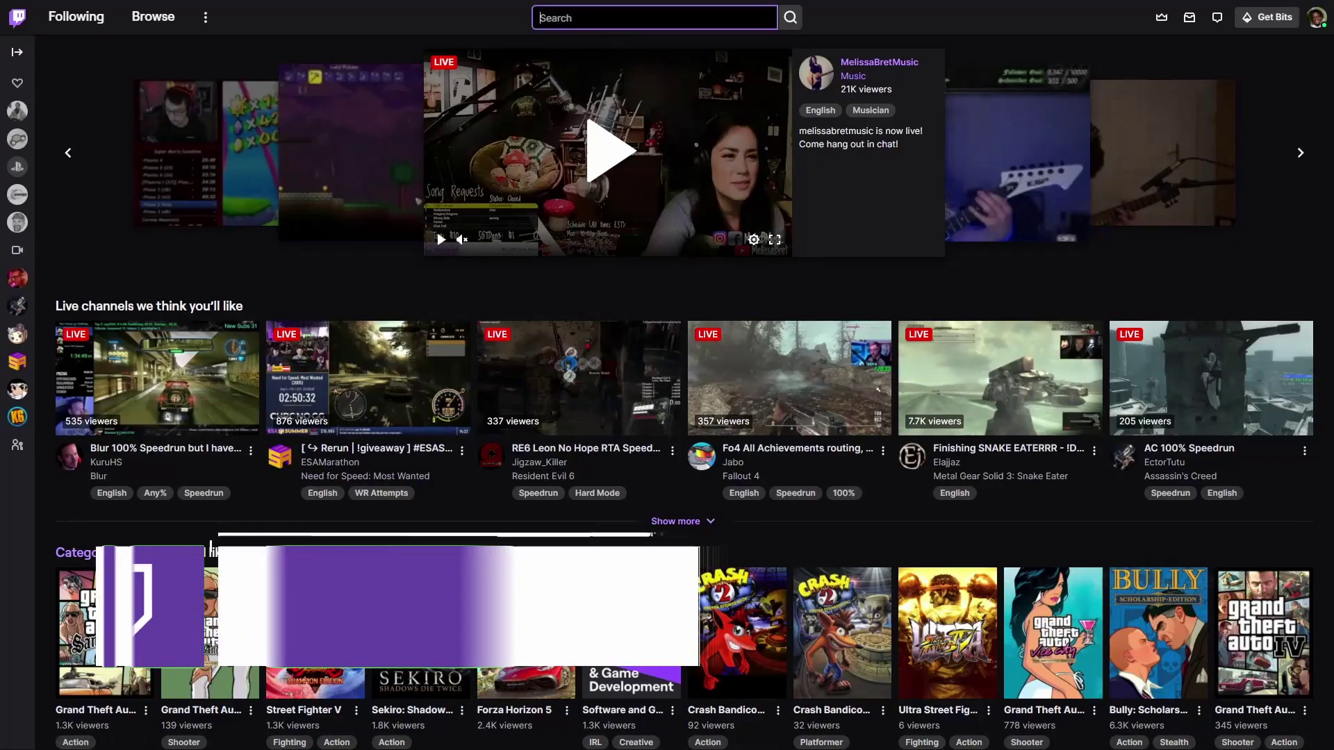
{"action": "type", "text": "Height A"}
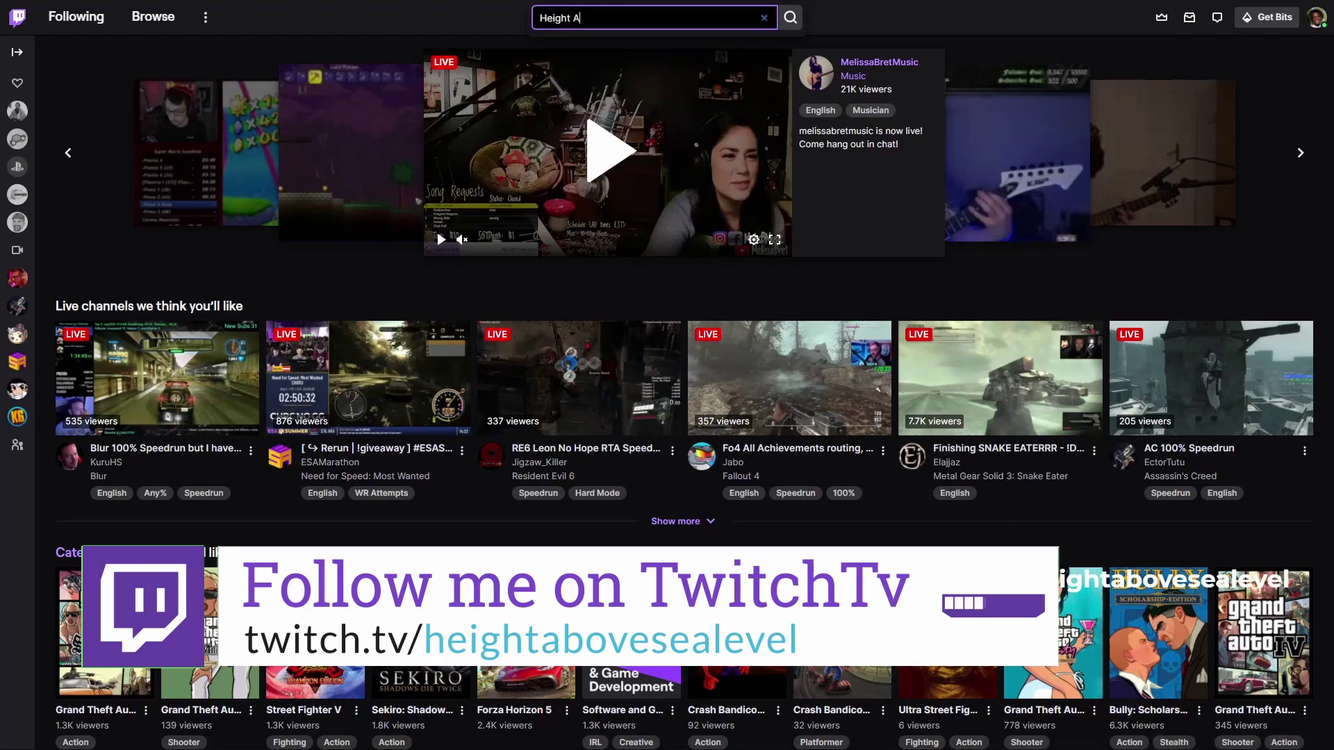
{"action": "type", "text": "bove Sea Lev"}
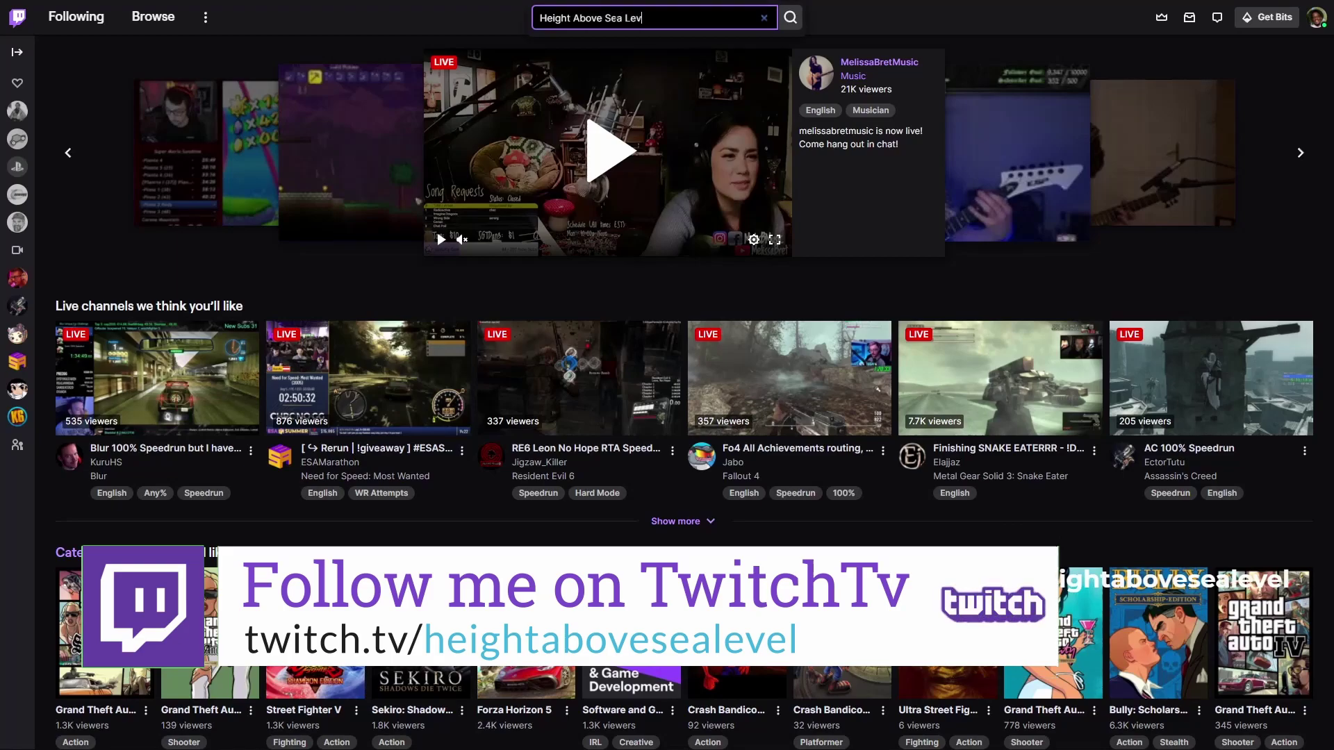
{"action": "type", "text": "el"}
Step: Search Twitch for 'Height Above Sea Level' and open the HeightAboveSeaLevel channel page
{"action": "key", "text": "Return"}
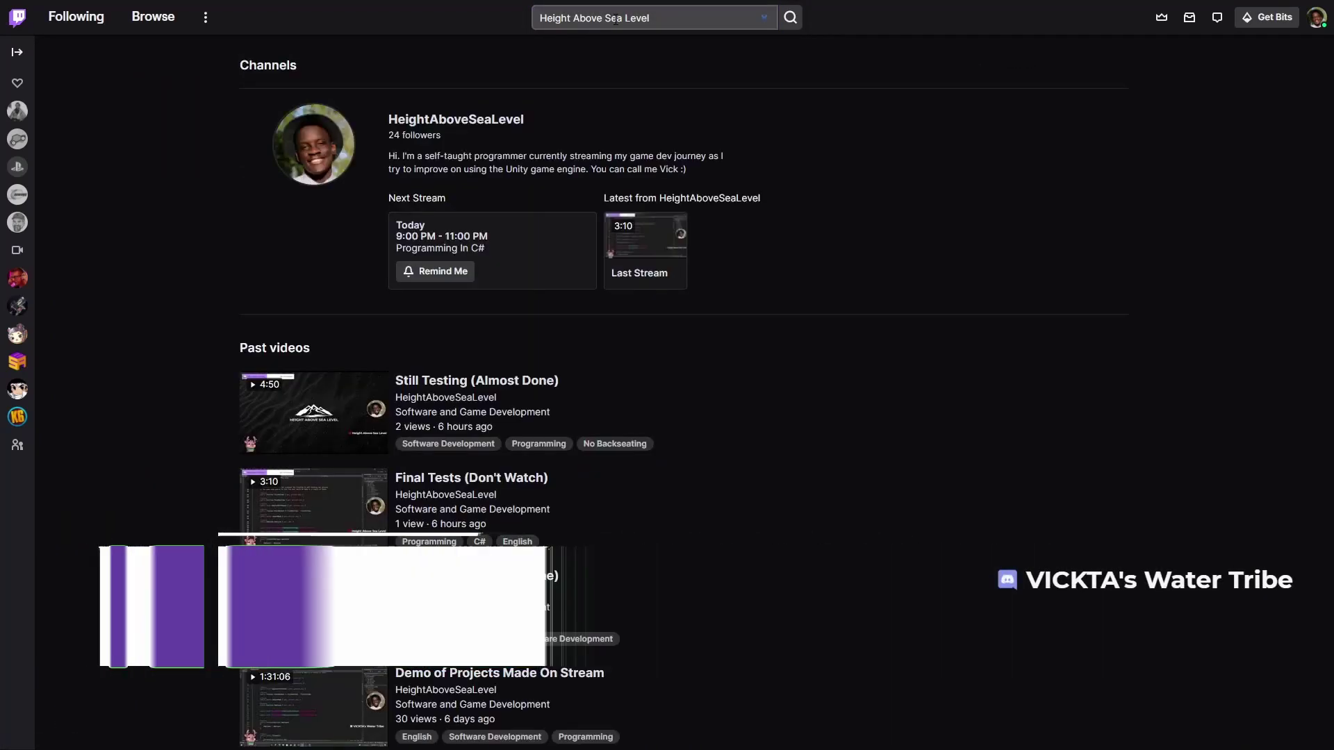
{"action": "left_click", "coordinate": [314, 144]}
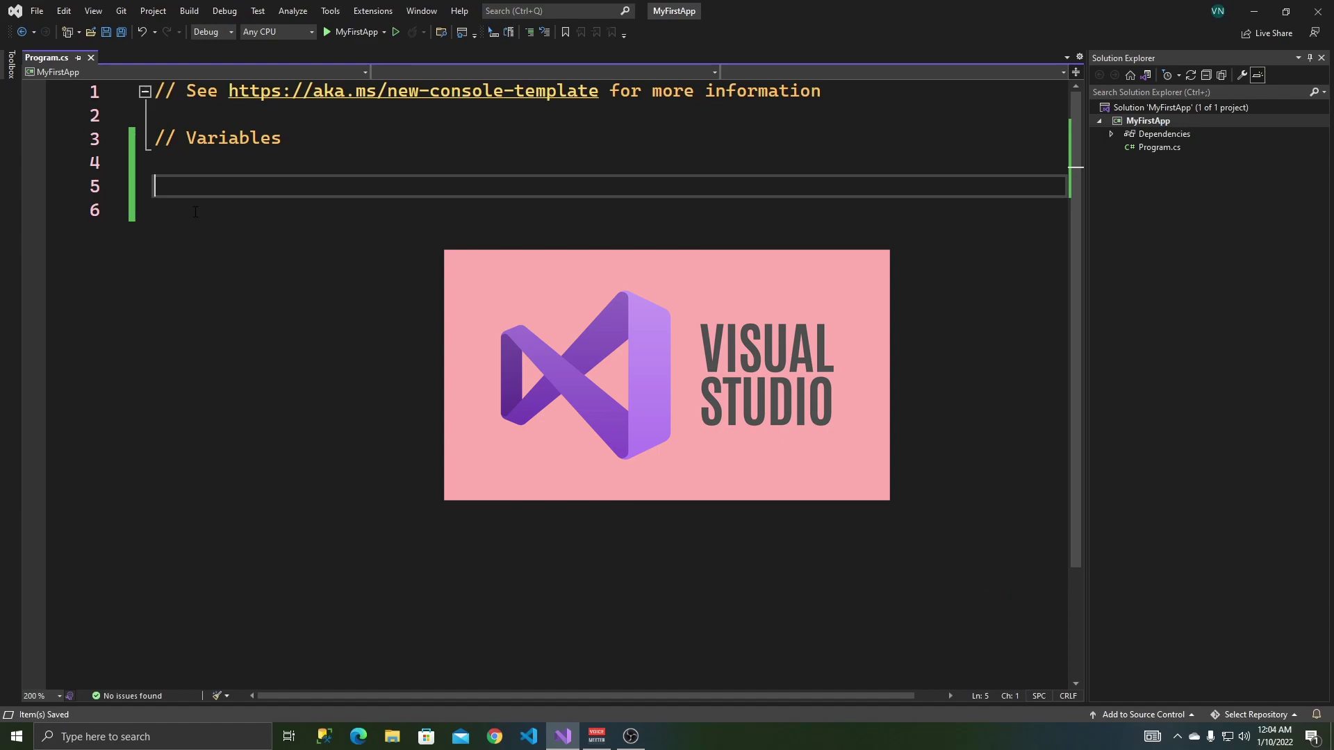
{"action": "key", "text": "Up"}
{"action": "key", "text": "Up"}
{"action": "key", "text": "End"}
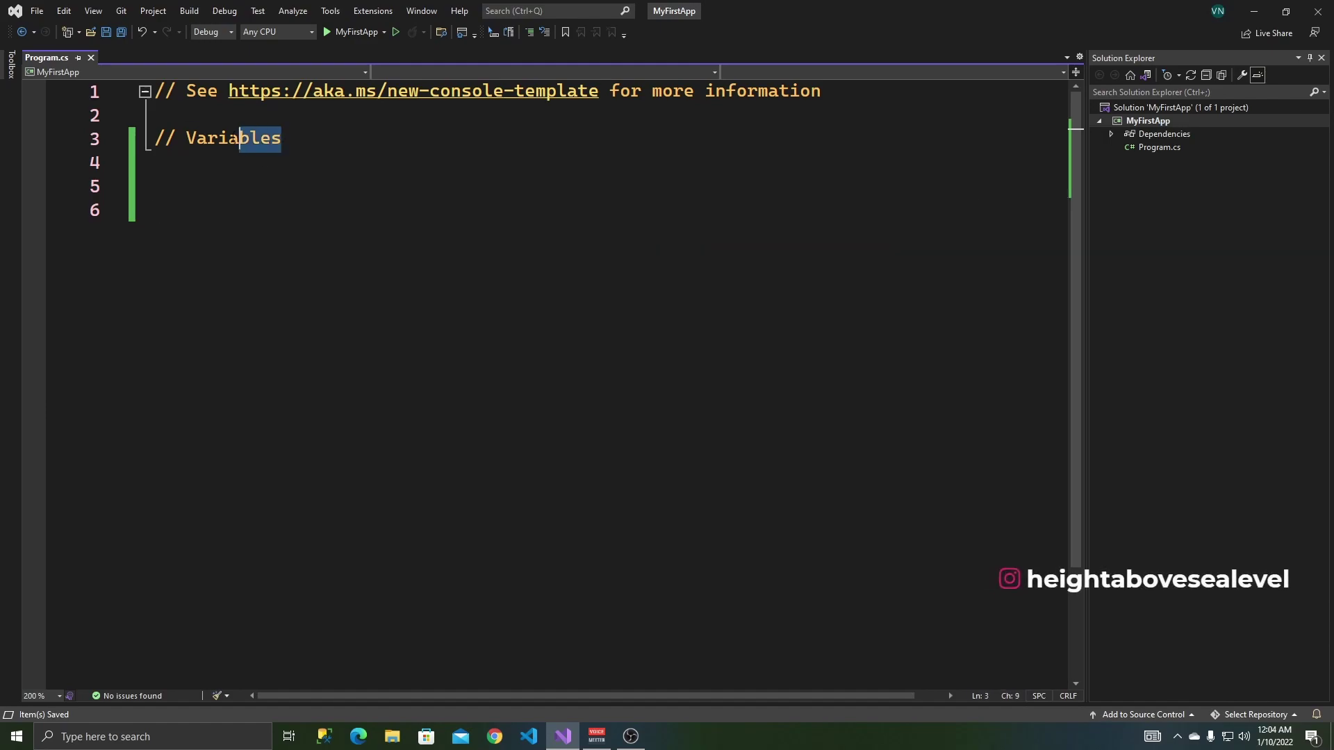
{"action": "key", "text": "shift+Home"}
{"action": "key", "text": "Down"}
{"action": "key", "text": "Down"}
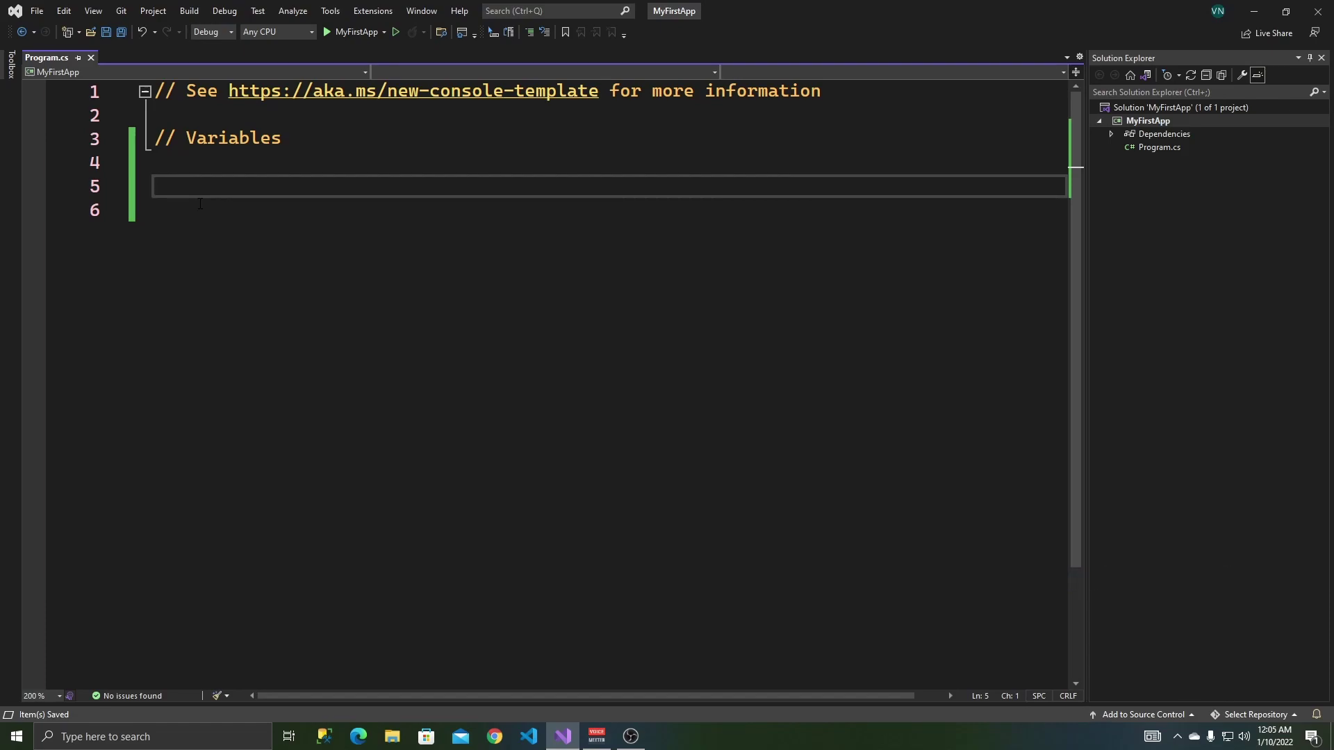
{"action": "type", "text": "int "}
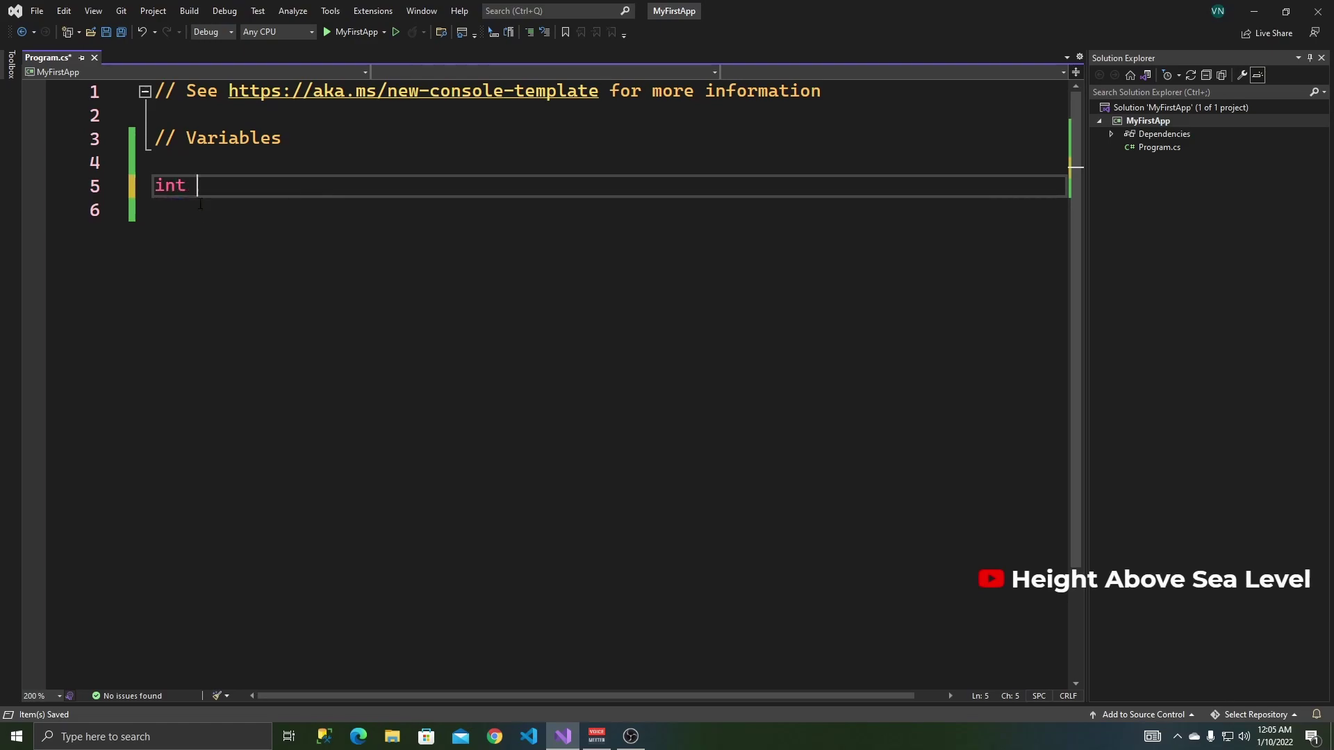
{"action": "type", "text": "number = "}
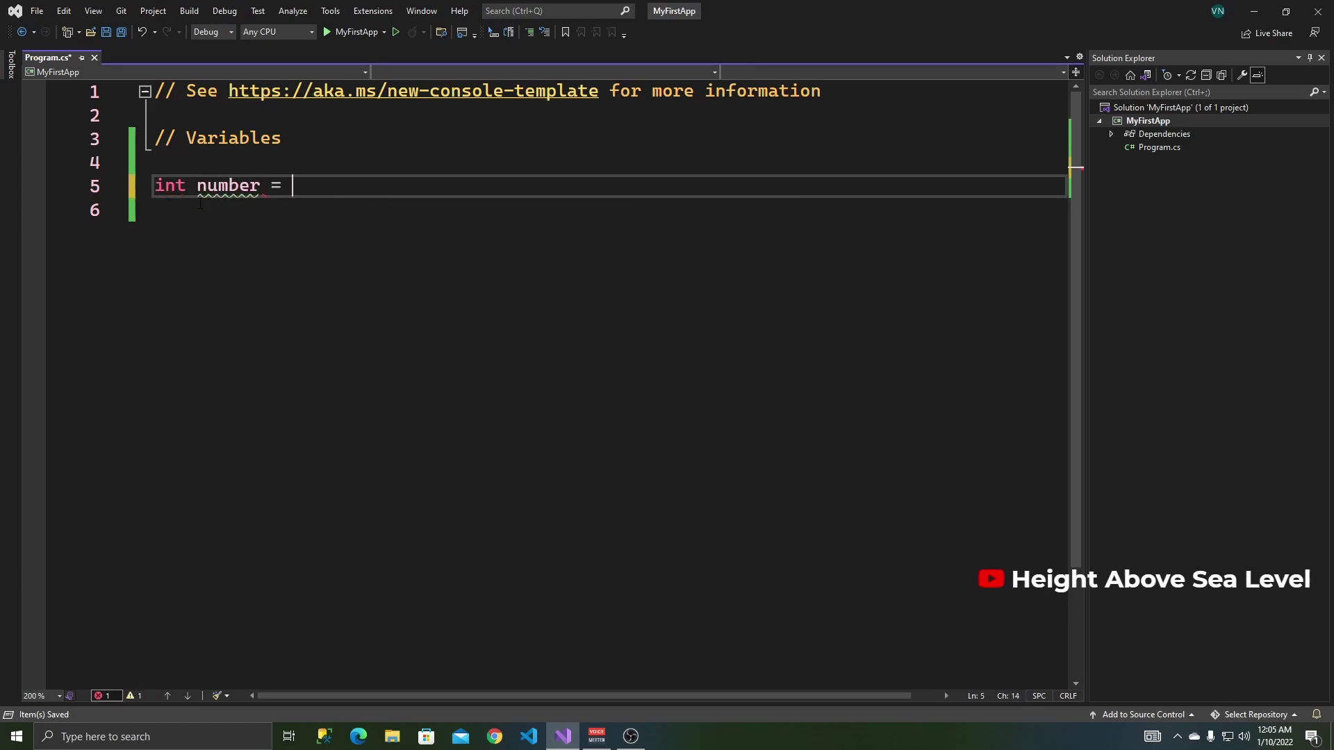
{"action": "type", "text": "4'"}
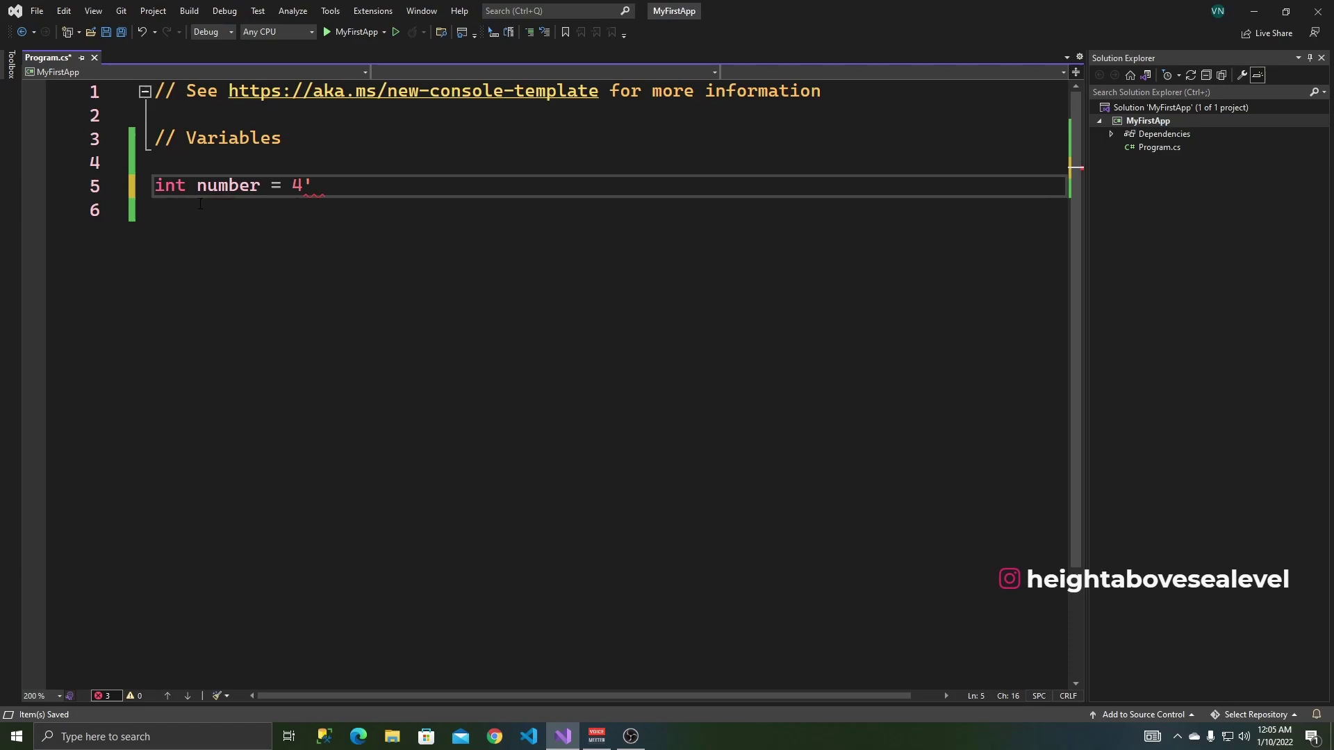
Step: Declare int number = 4; on line 5, fixing the stray apostrophe and reverting 4.6
{"action": "key", "text": "Insert"}
{"action": "key", "text": "BackSpace"}
{"action": "type", "text": ";"}
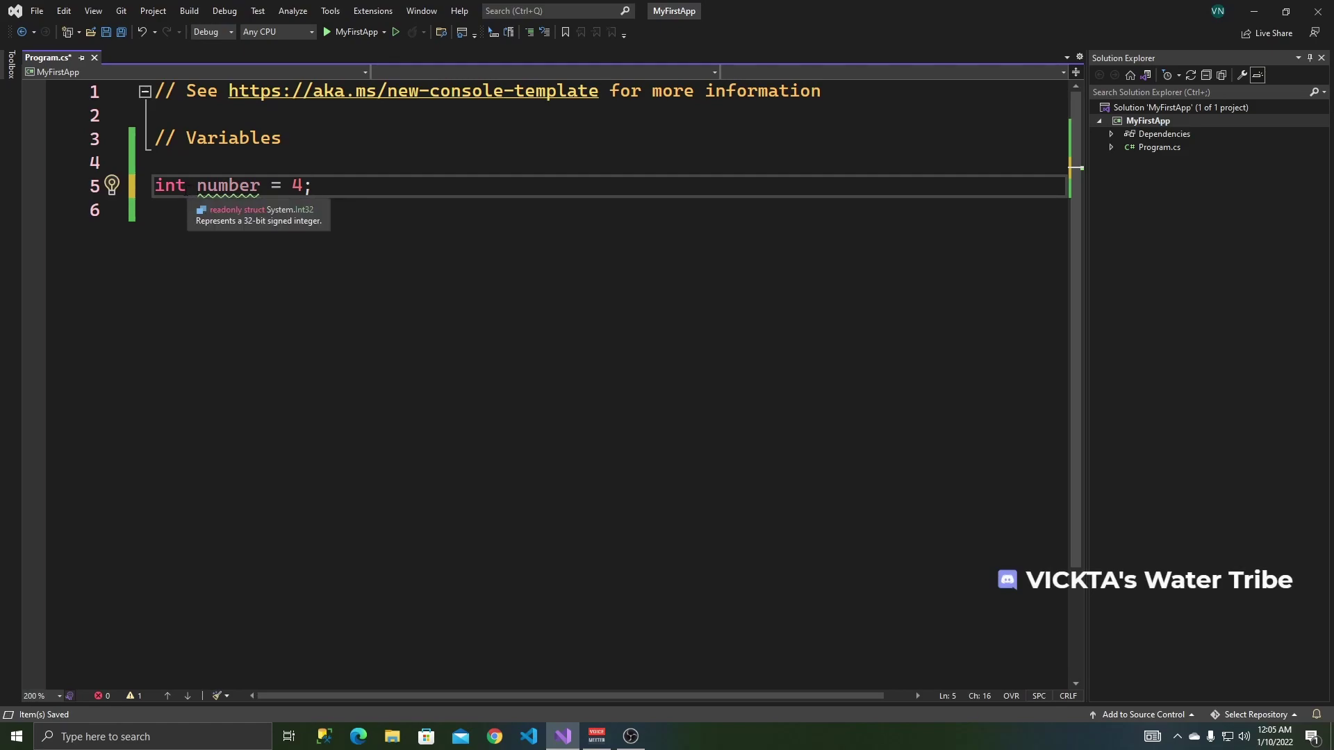
{"action": "double_click", "coordinate": [167, 185]}
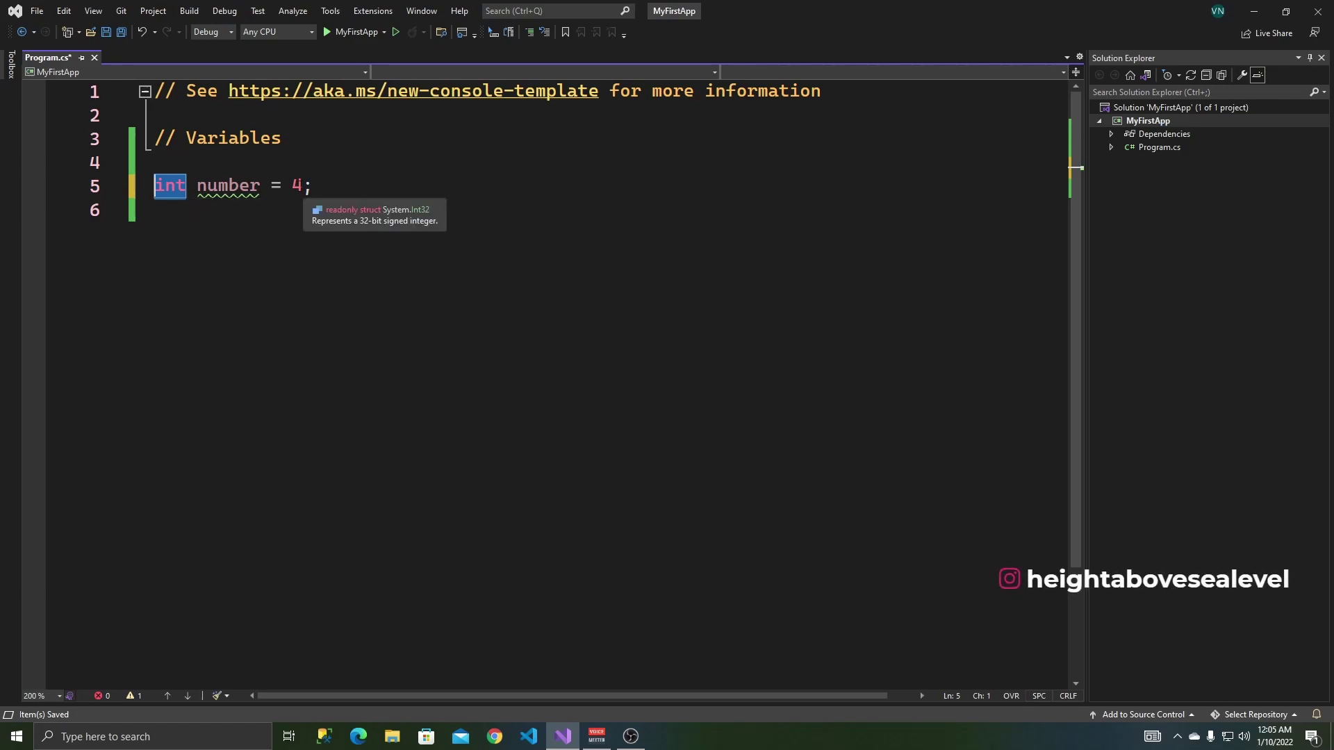
{"action": "left_click", "coordinate": [315, 185]}
{"action": "key", "text": "Left"}
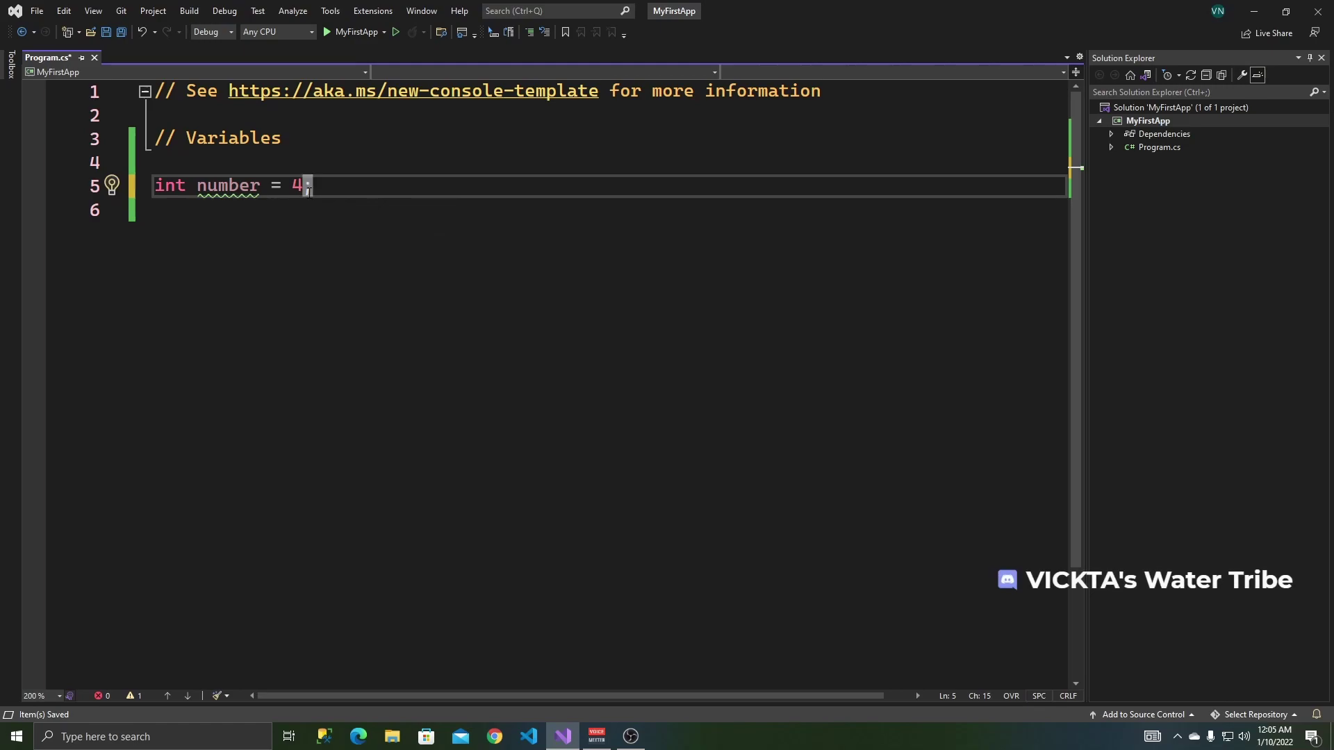
{"action": "key", "text": "Insert"}
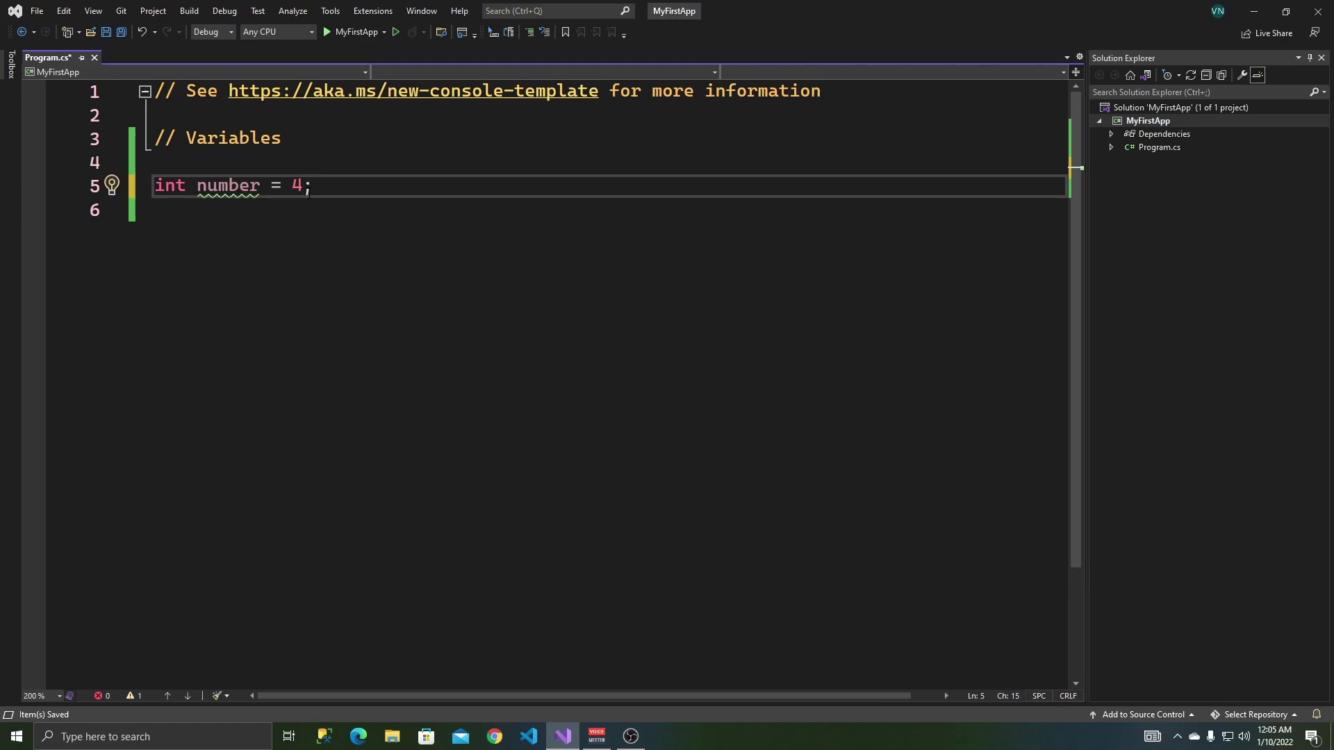
{"action": "type", "text": ".6"}
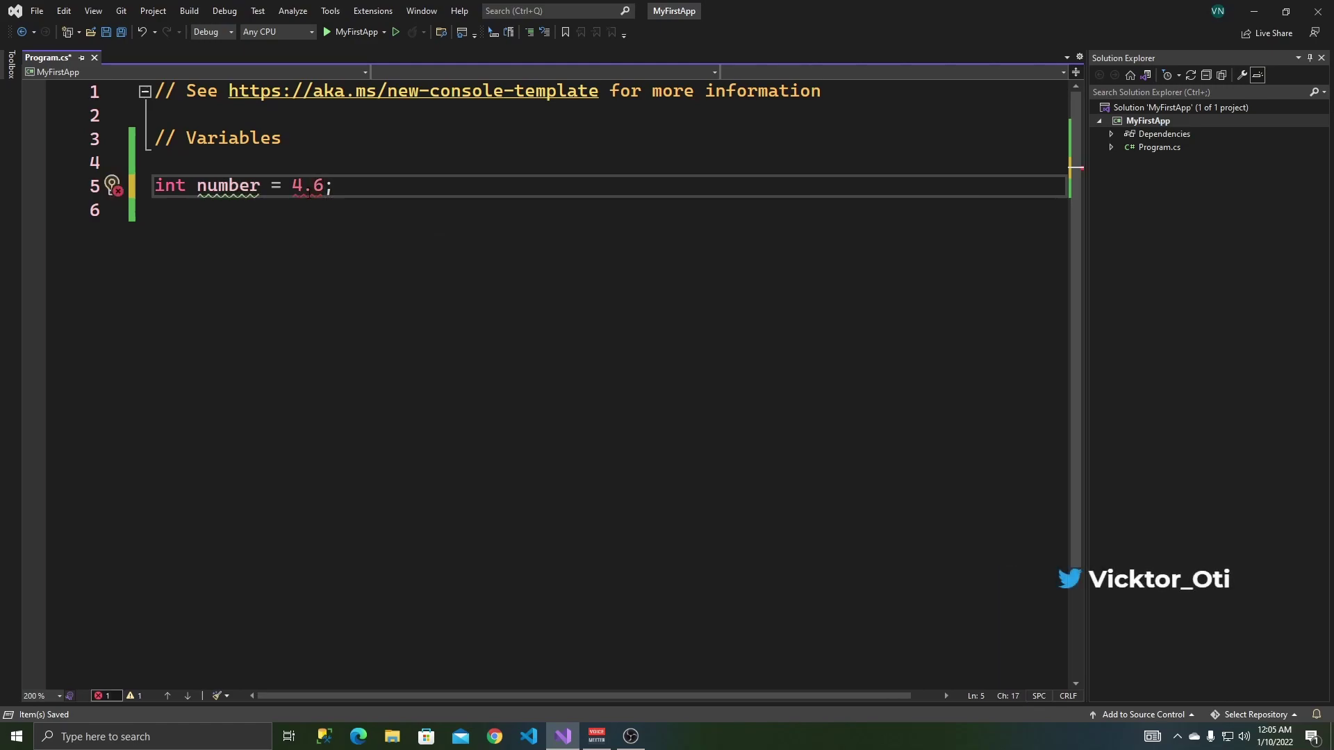
{"action": "key", "text": "BackSpace"}
{"action": "key", "text": "BackSpace"}
Step: Highlight int and number in the declaration, then add two blank lines below it
{"action": "double_click", "coordinate": [170, 185]}
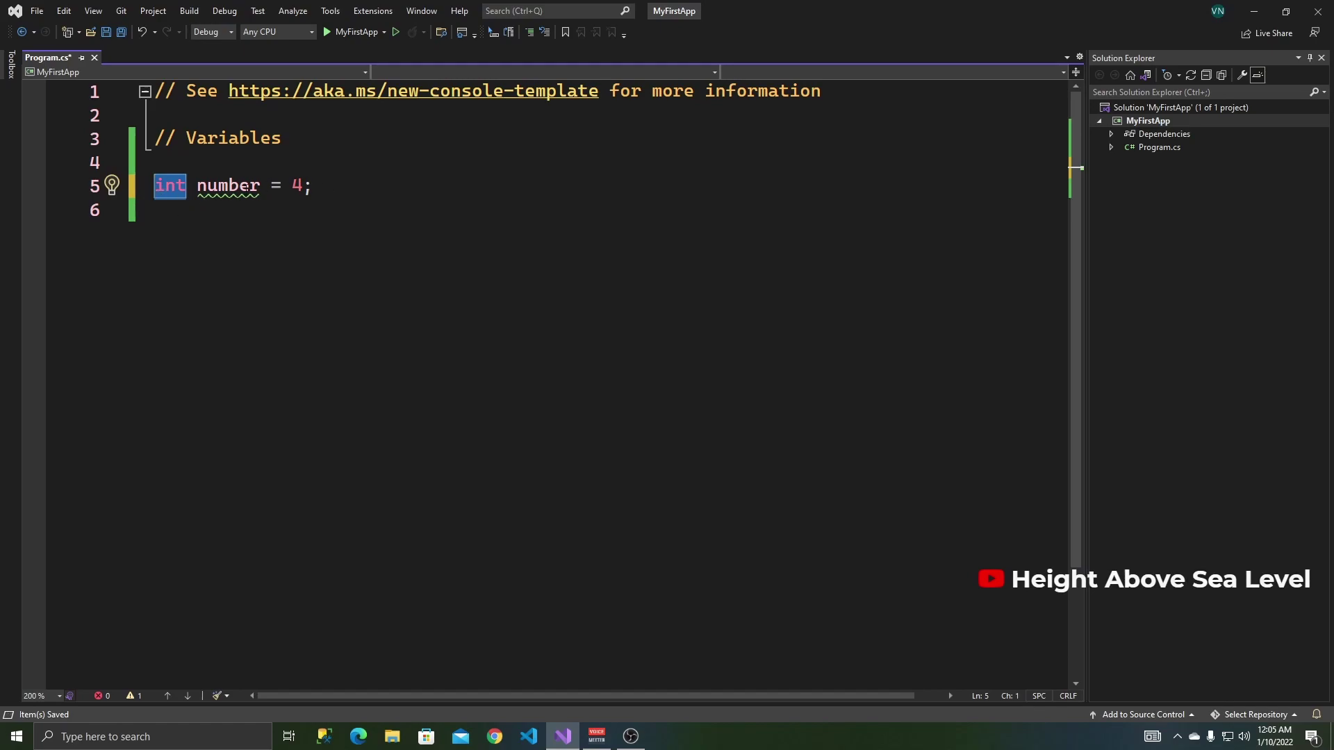
{"action": "mouse_move", "coordinate": [228, 186]}
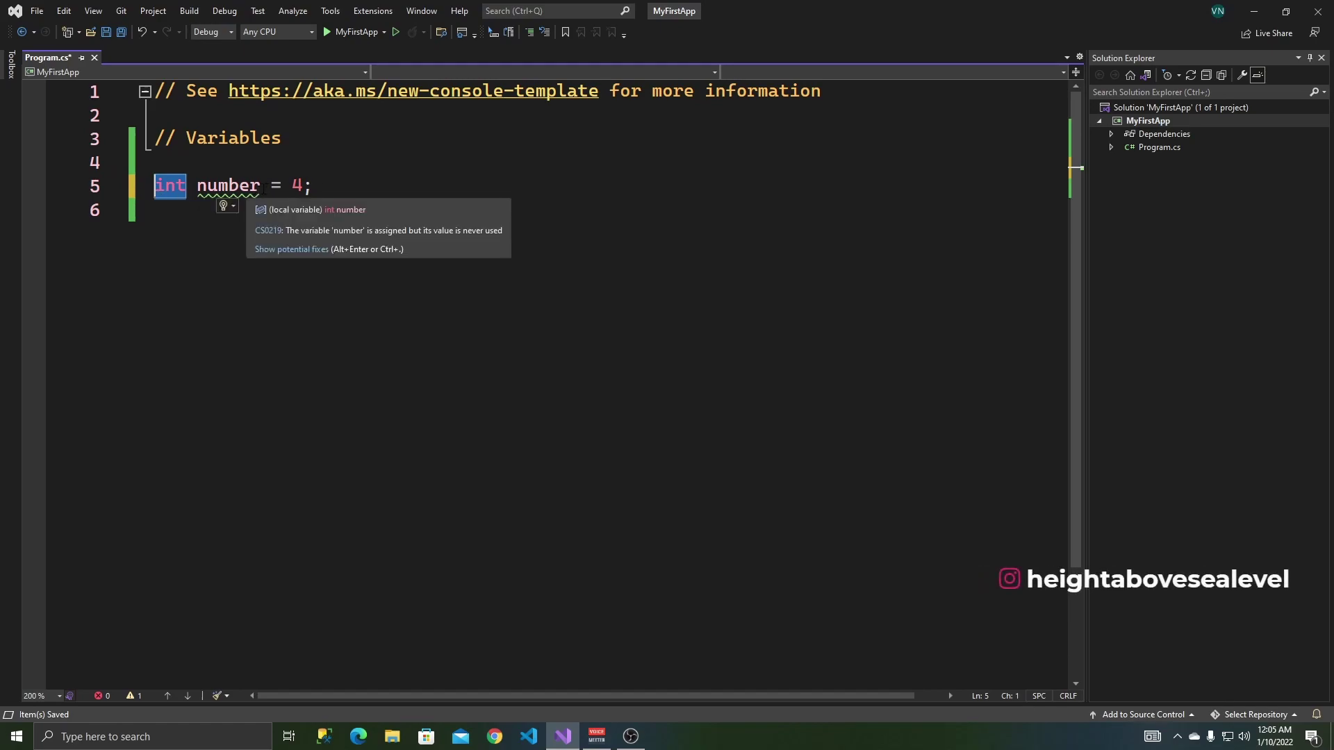
{"action": "double_click", "coordinate": [227, 186]}
{"action": "left_click", "coordinate": [203, 187]}
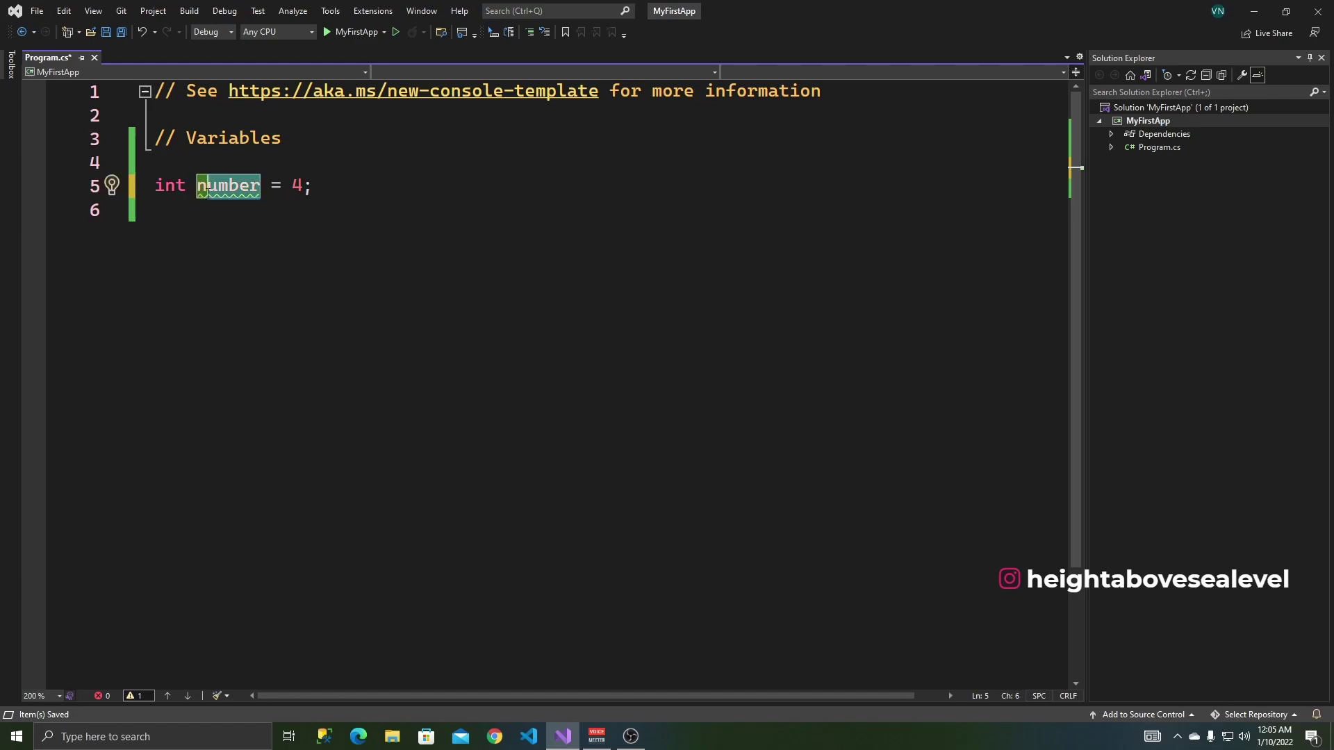
{"action": "left_click_drag", "start_coordinate": [261, 186], "coordinate": [179, 186]}
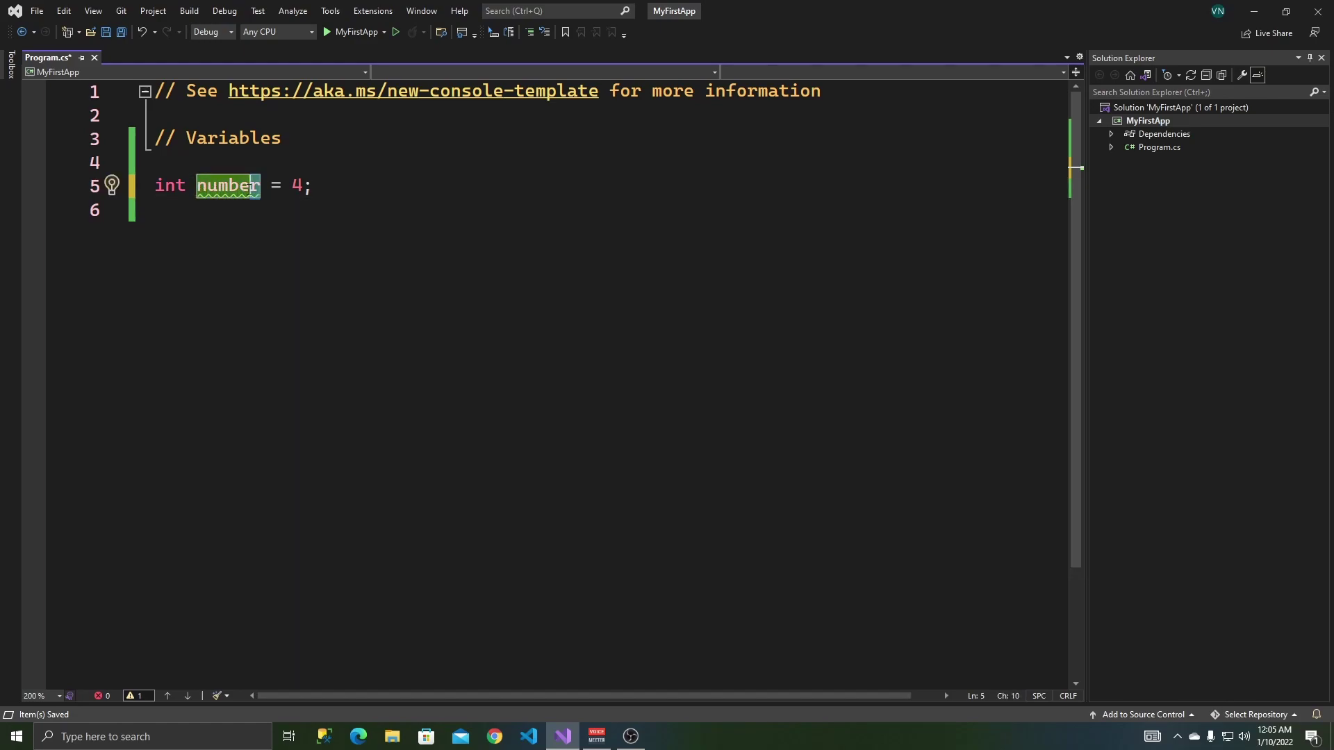
{"action": "left_click", "coordinate": [344, 188]}
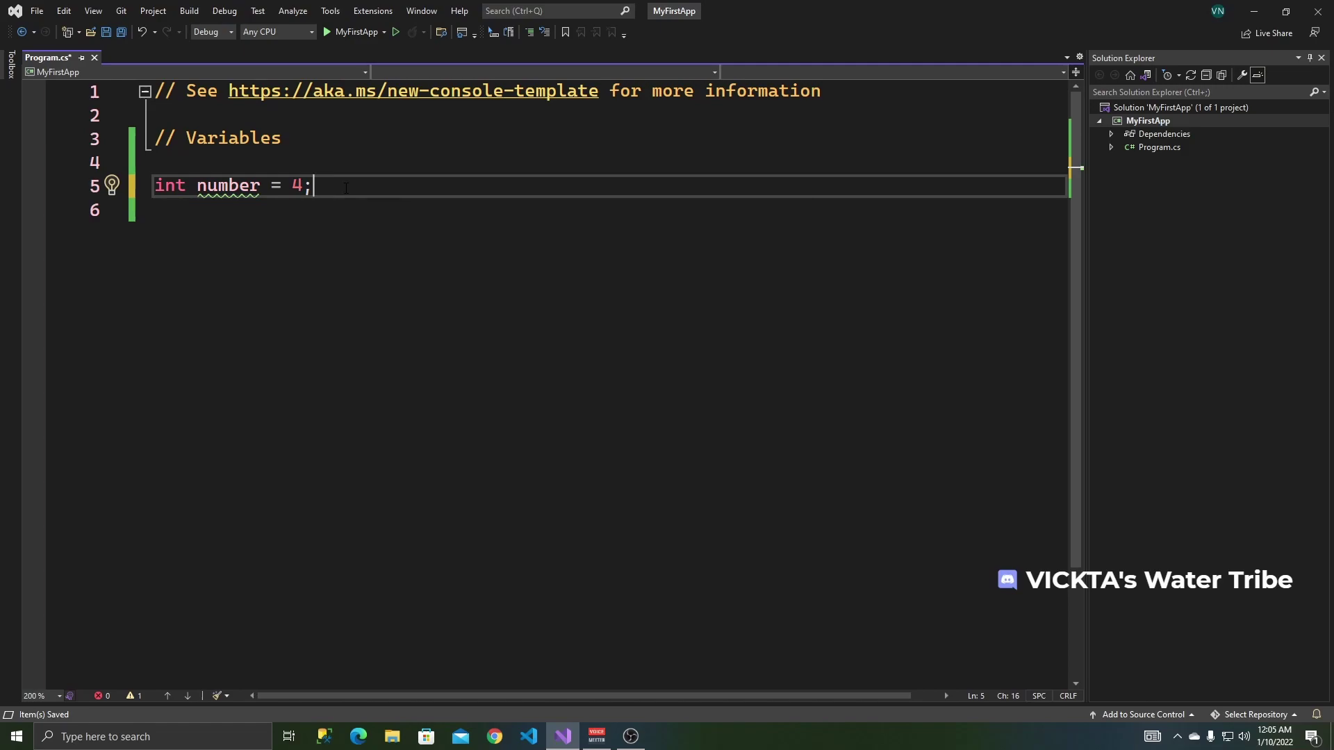
{"action": "key", "text": "Return"}
{"action": "key", "text": "Return"}
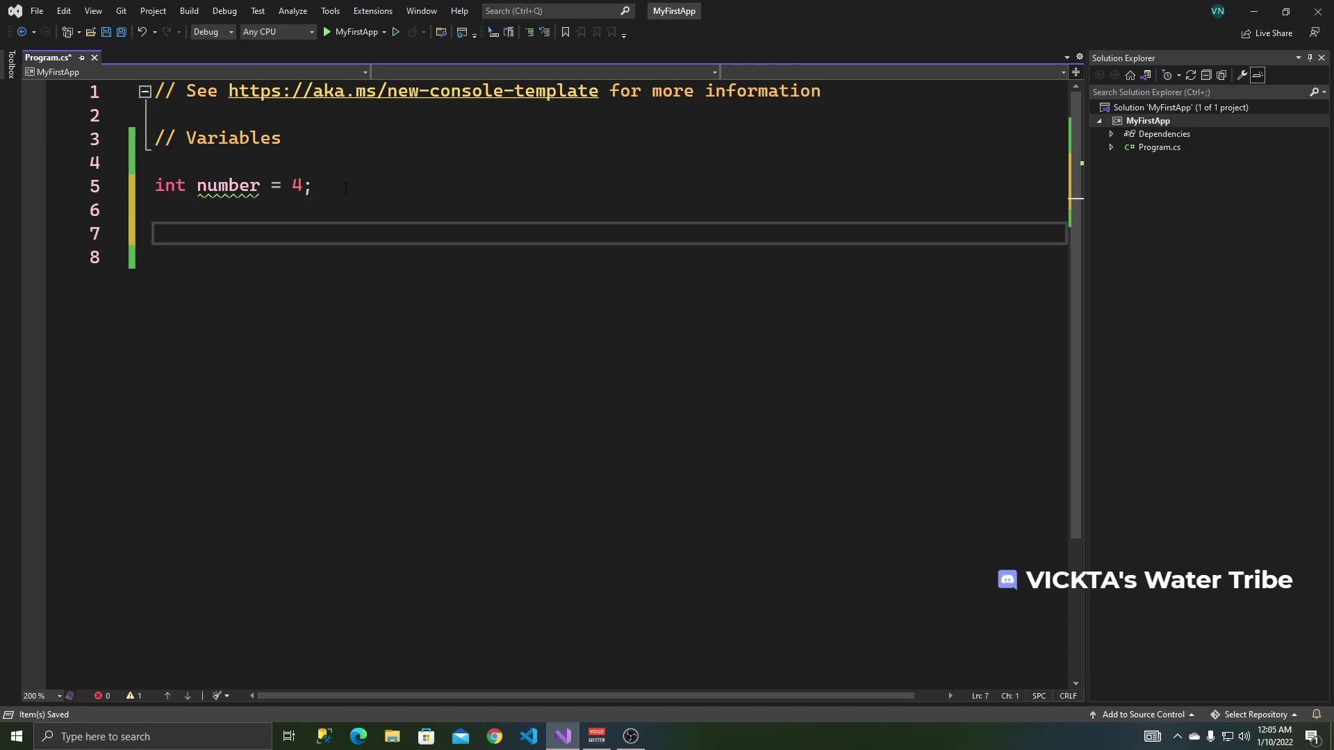
{"action": "type", "text": "Conso"}
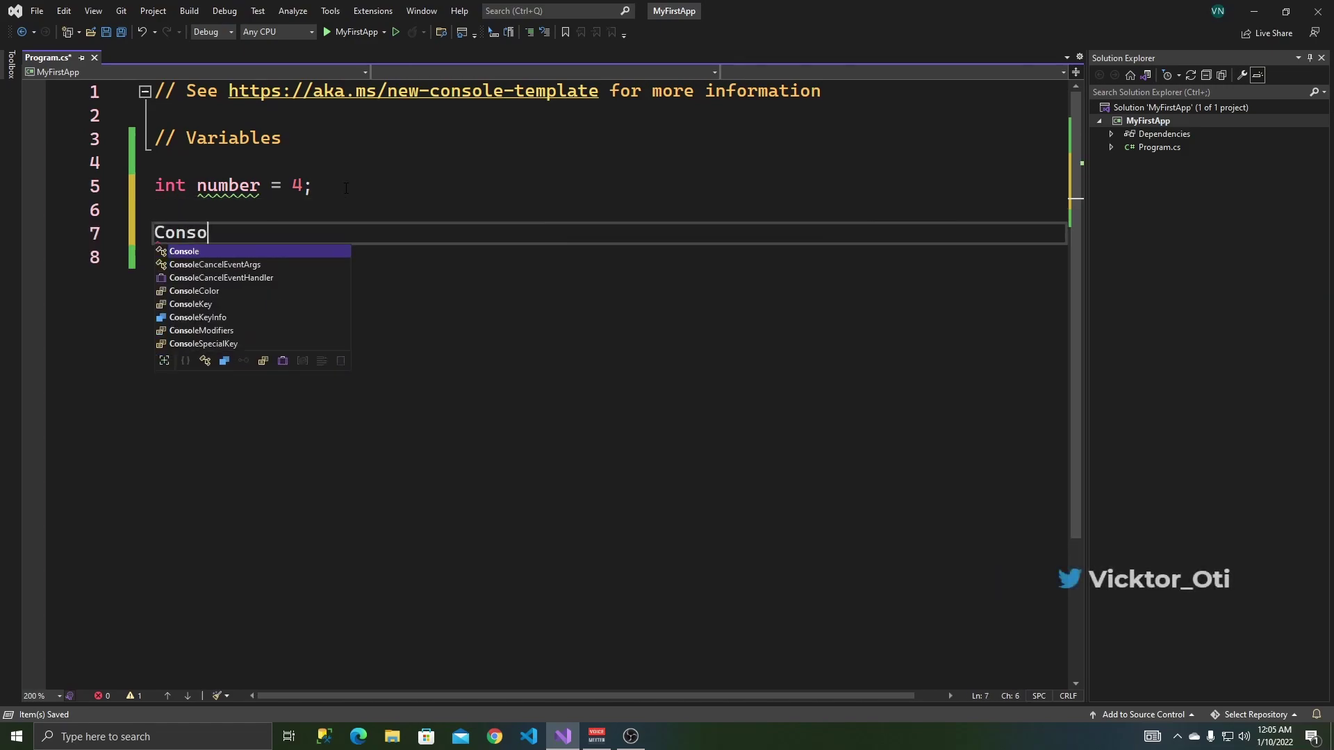
{"action": "type", "text": "le.Wri"}
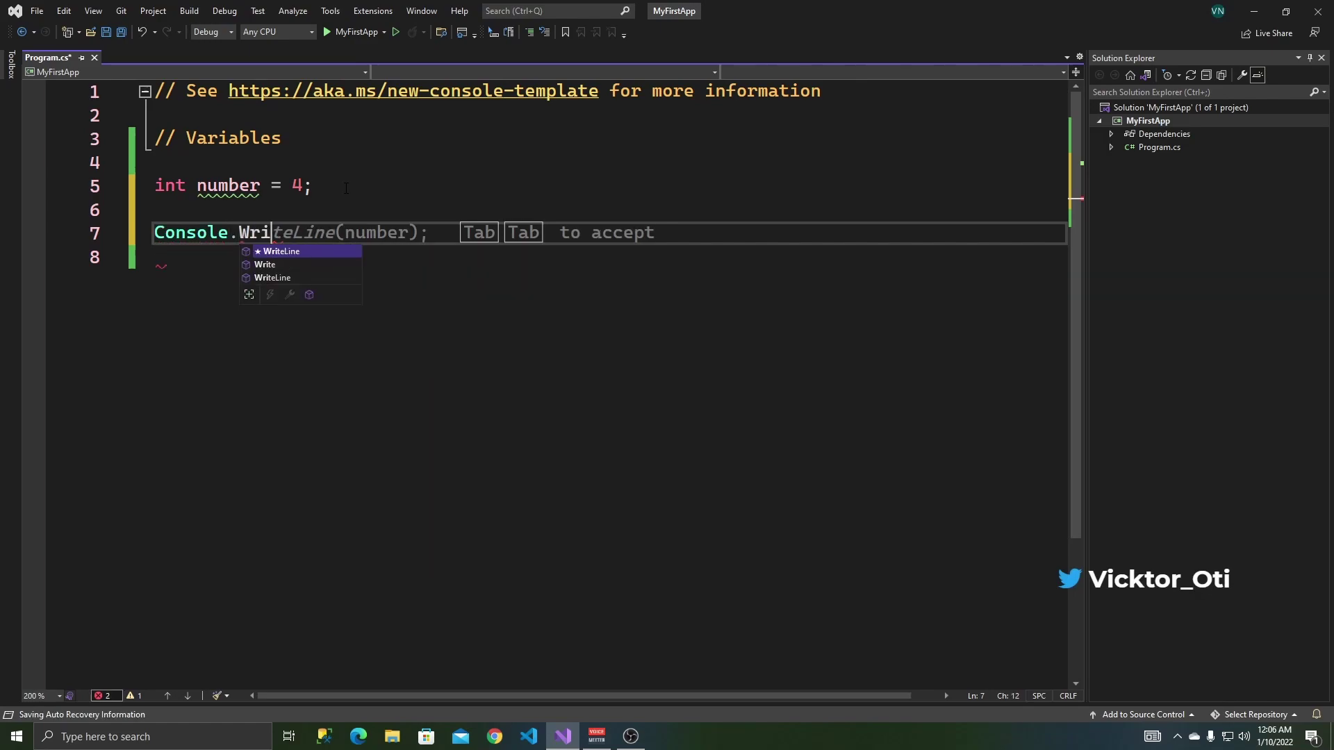
{"action": "type", "text": "teL"}
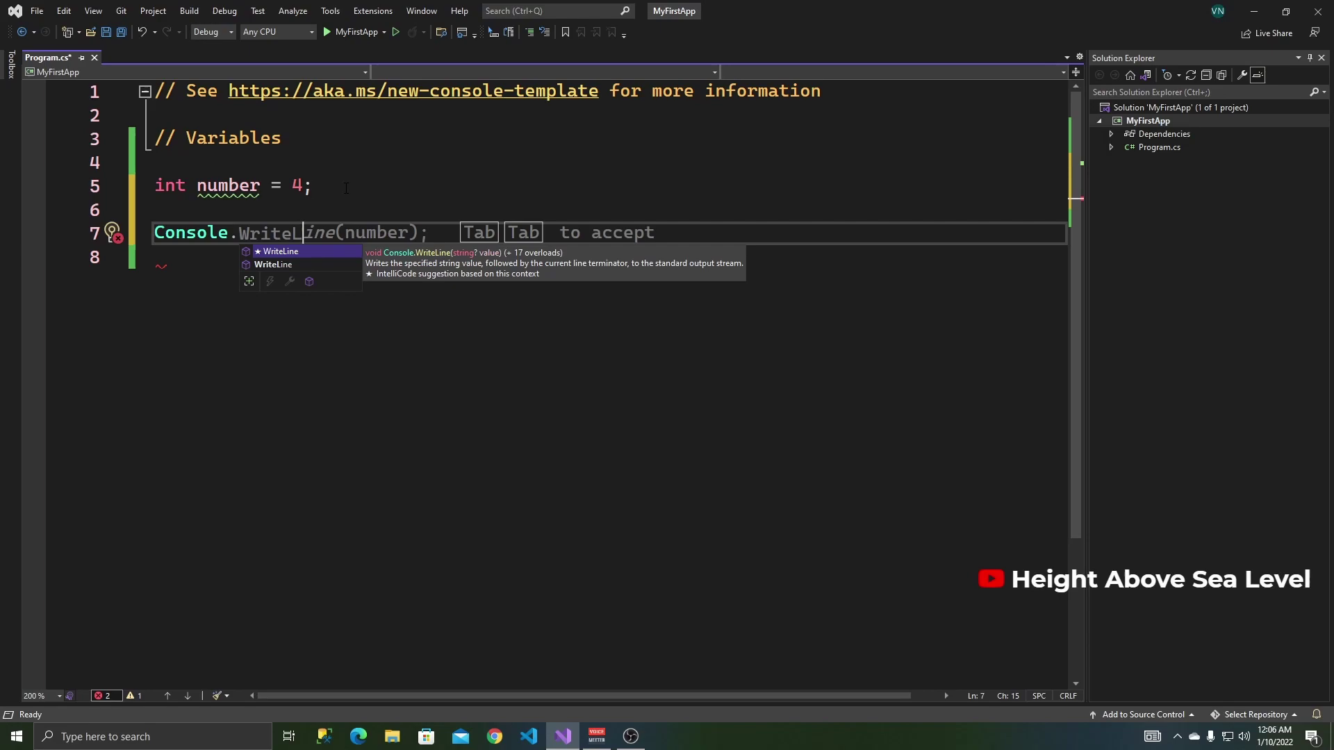
Step: Write Console.WriteLine(number); on line 7 using the cw snippet and IntelliSense
{"action": "key", "text": "Tab"}
{"action": "key", "text": "Tab"}
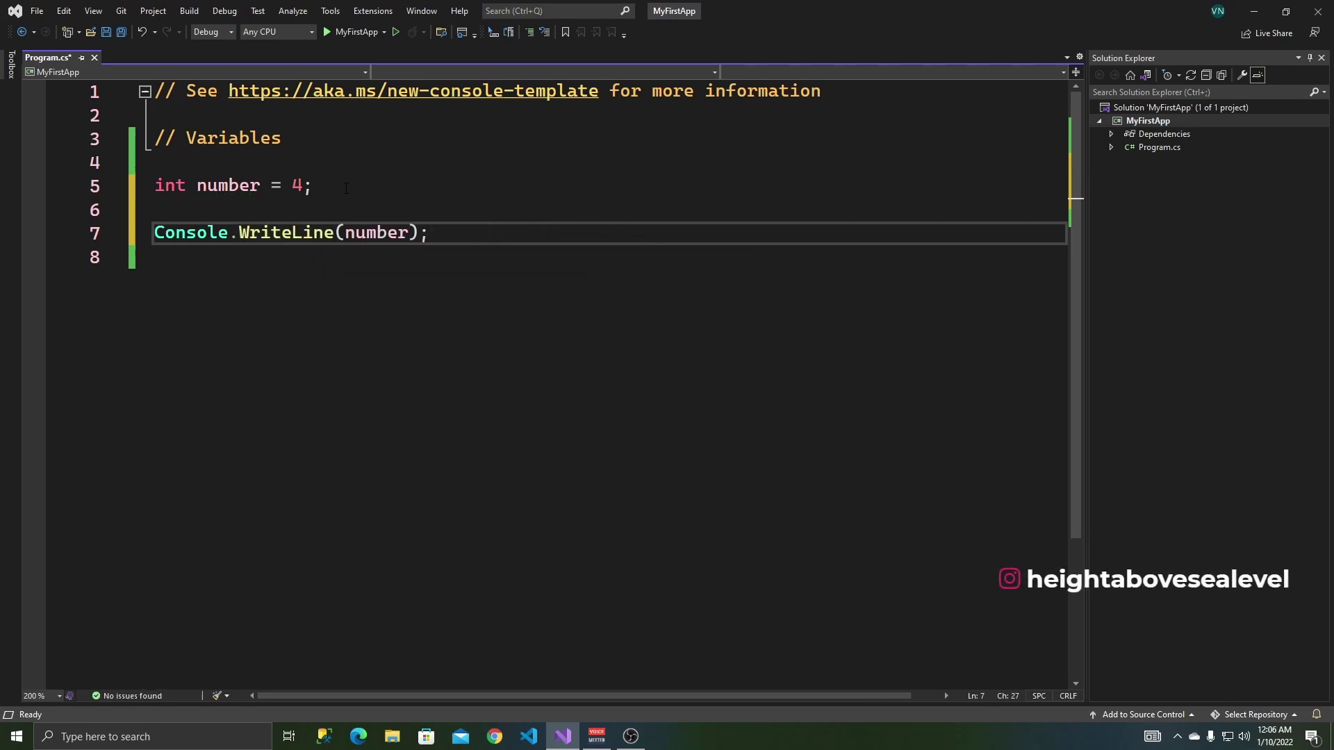
{"action": "key", "text": "shift+Home"}
{"action": "type", "text": "cw"}
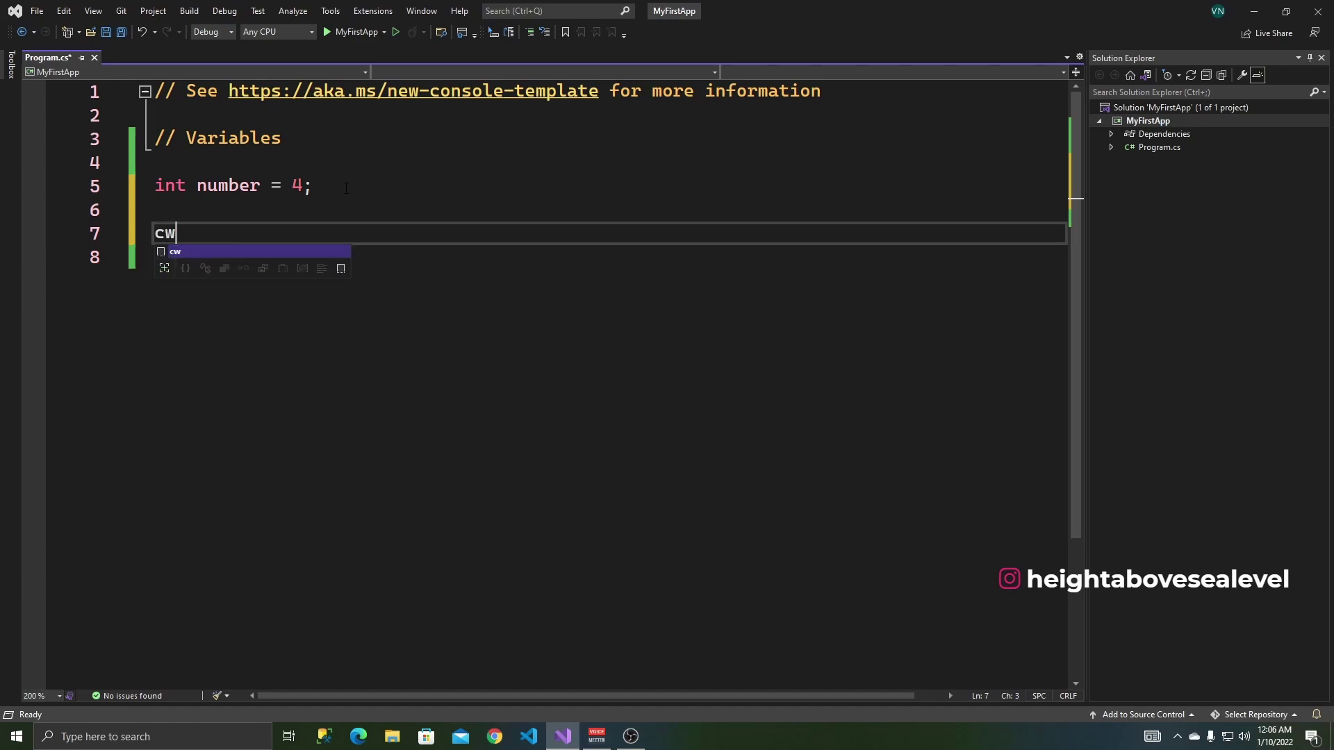
{"action": "key", "text": "Tab"}
{"action": "key", "text": "Tab"}
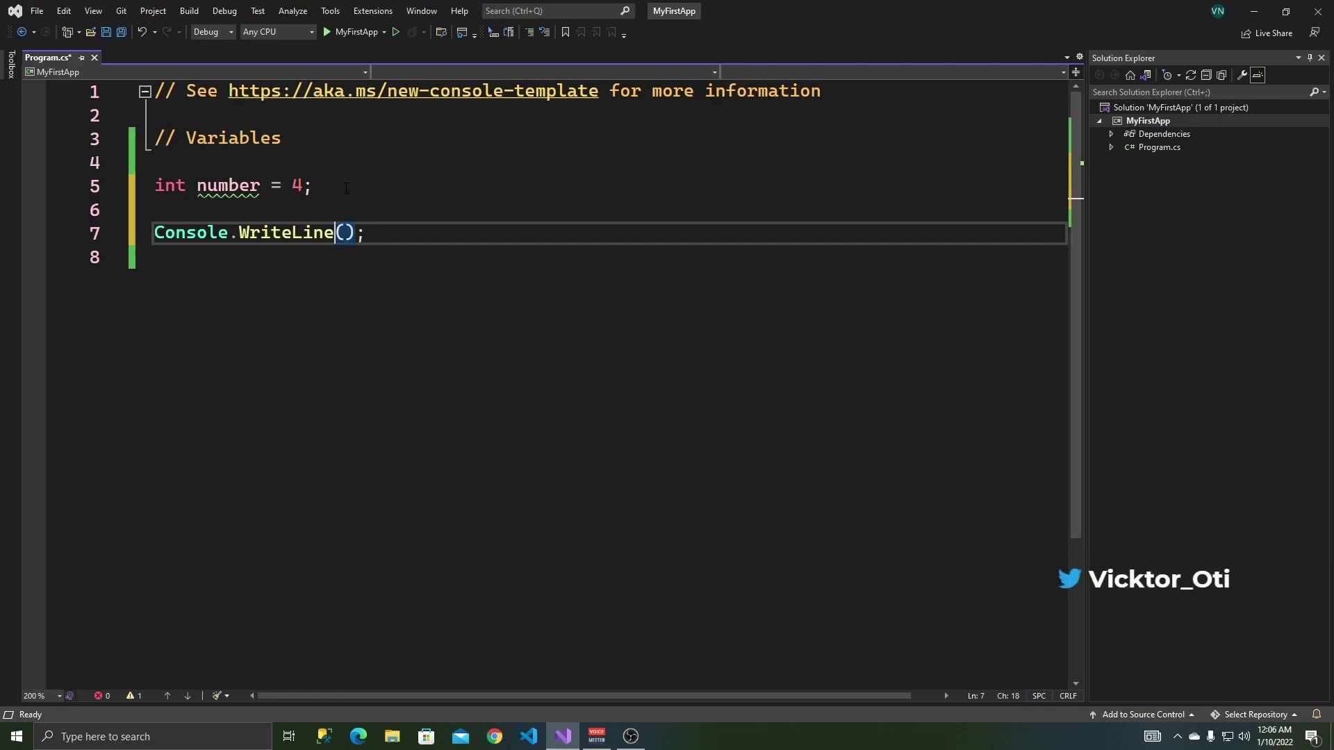
{"action": "key", "text": "ctrl+Left"}
{"action": "key", "text": "ctrl+shift+Left"}
{"action": "key", "text": "End"}
{"action": "key", "text": "Left"}
{"action": "key", "text": "Left"}
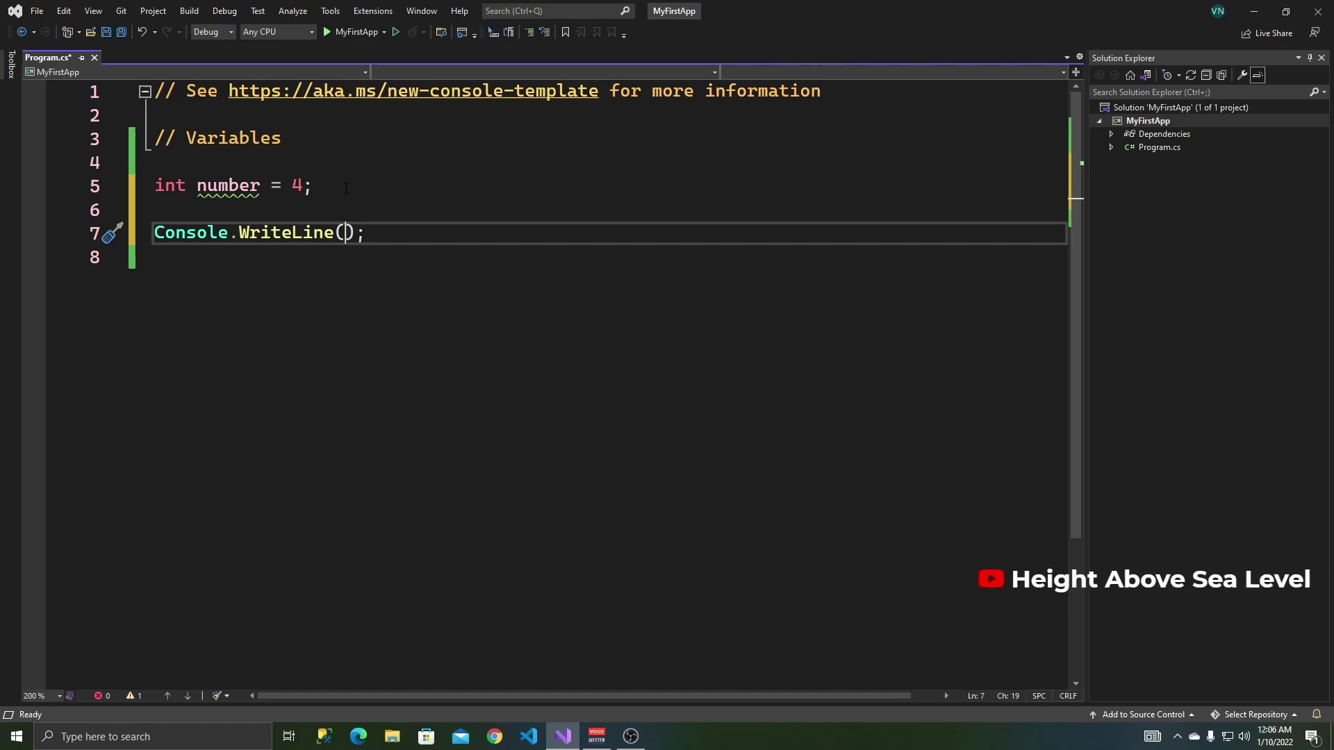
{"action": "type", "text": "num"}
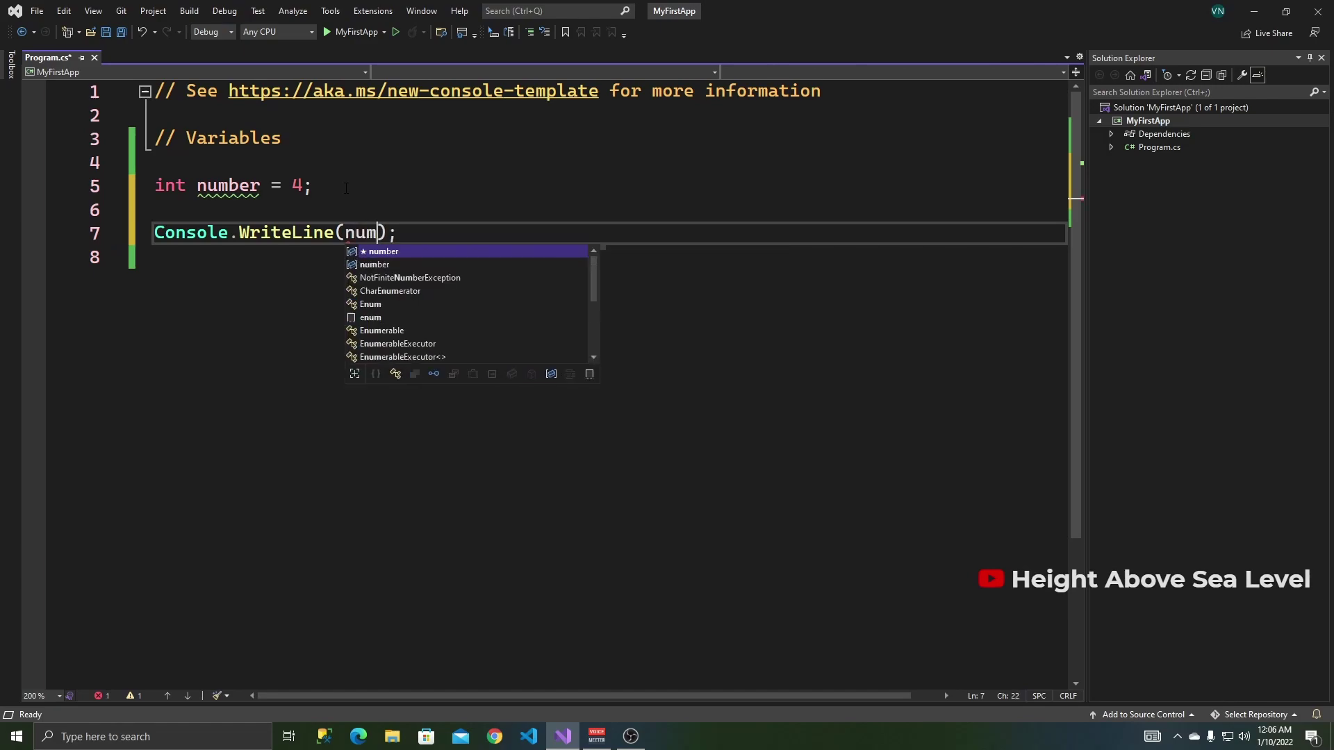
{"action": "type", "text": "ber"}
{"action": "key", "text": "Escape"}
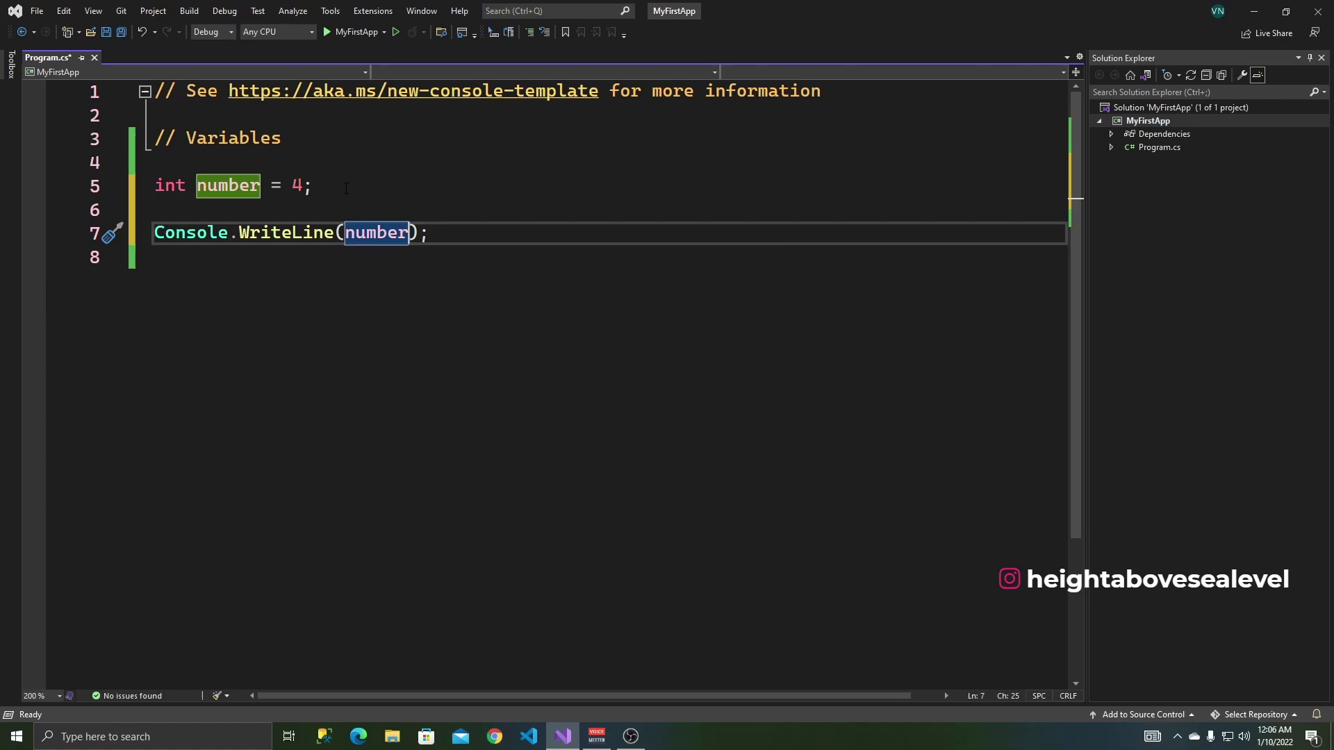
{"action": "key", "text": "ctrl+F5"}
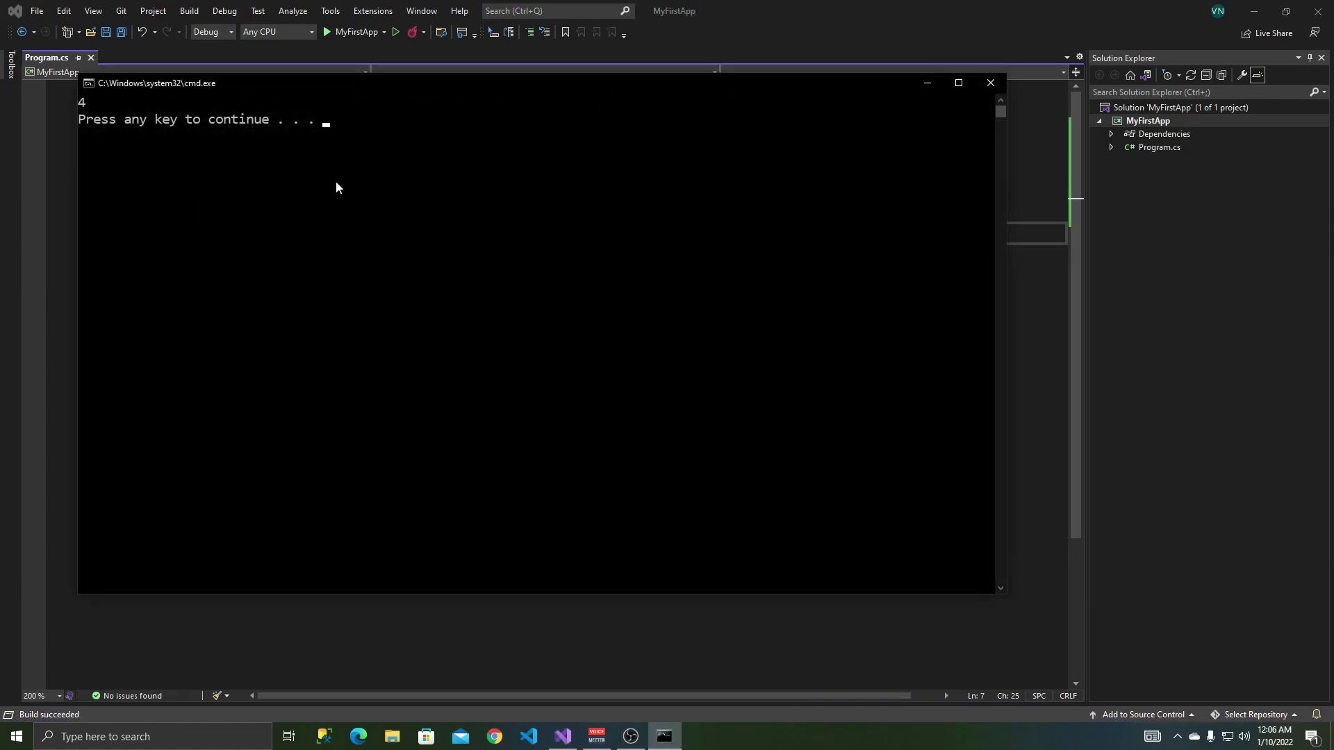
{"action": "left_click_drag", "start_coordinate": [265, 84], "coordinate": [409, 148]}
{"action": "left_click", "coordinate": [224, 168]}
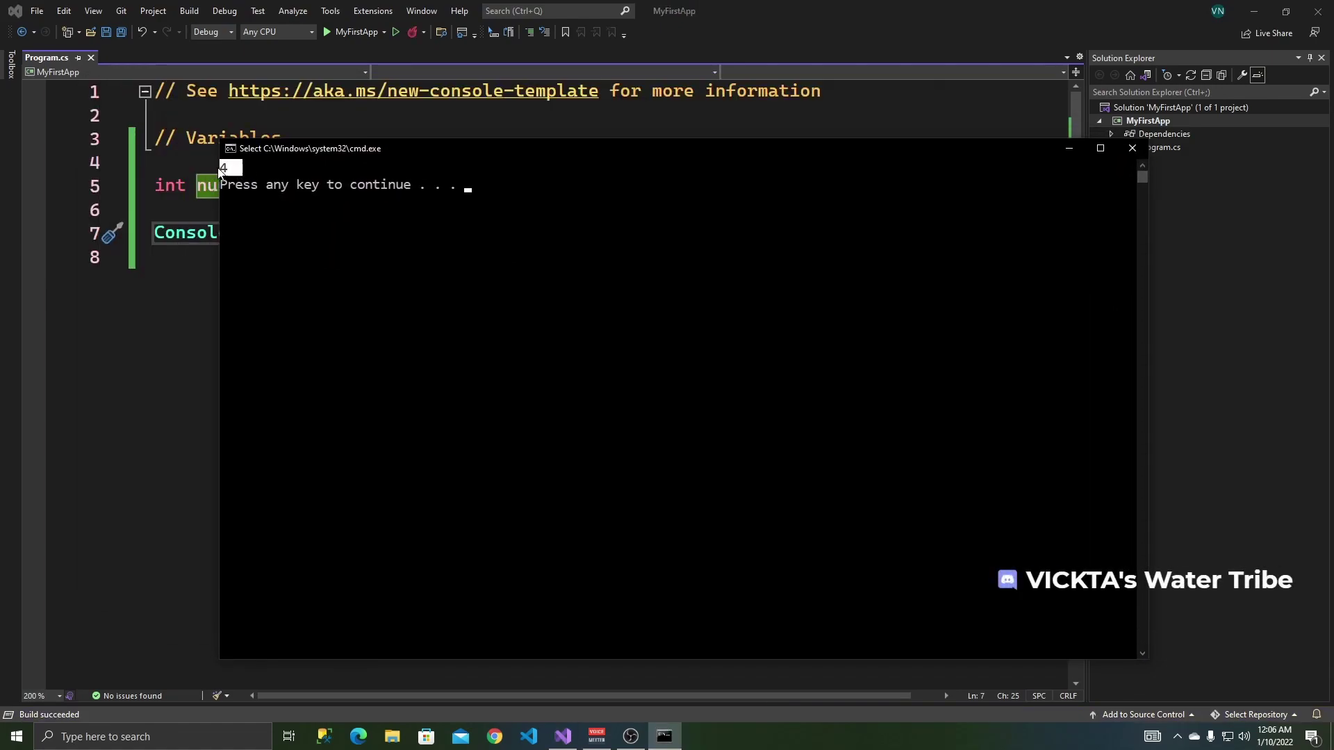
{"action": "left_click_drag", "start_coordinate": [491, 153], "coordinate": [451, 227]}
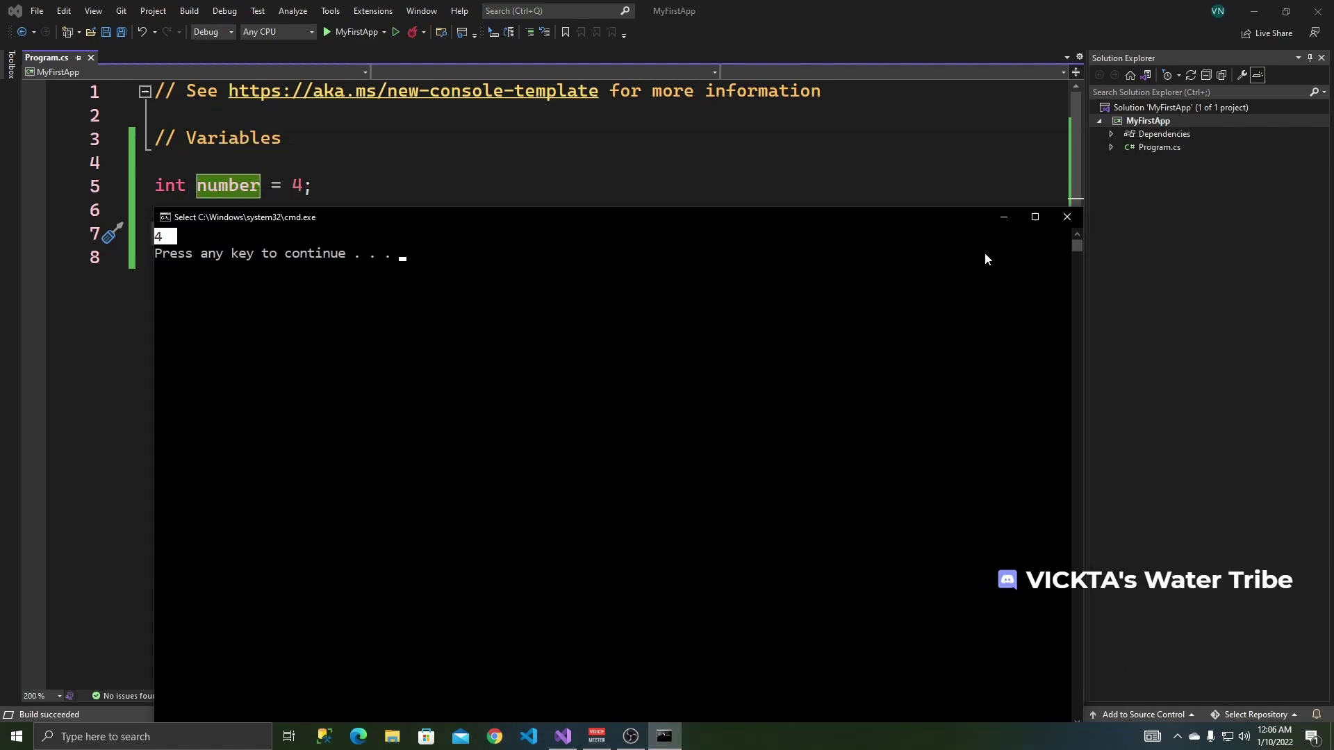
{"action": "left_click", "coordinate": [1066, 217]}
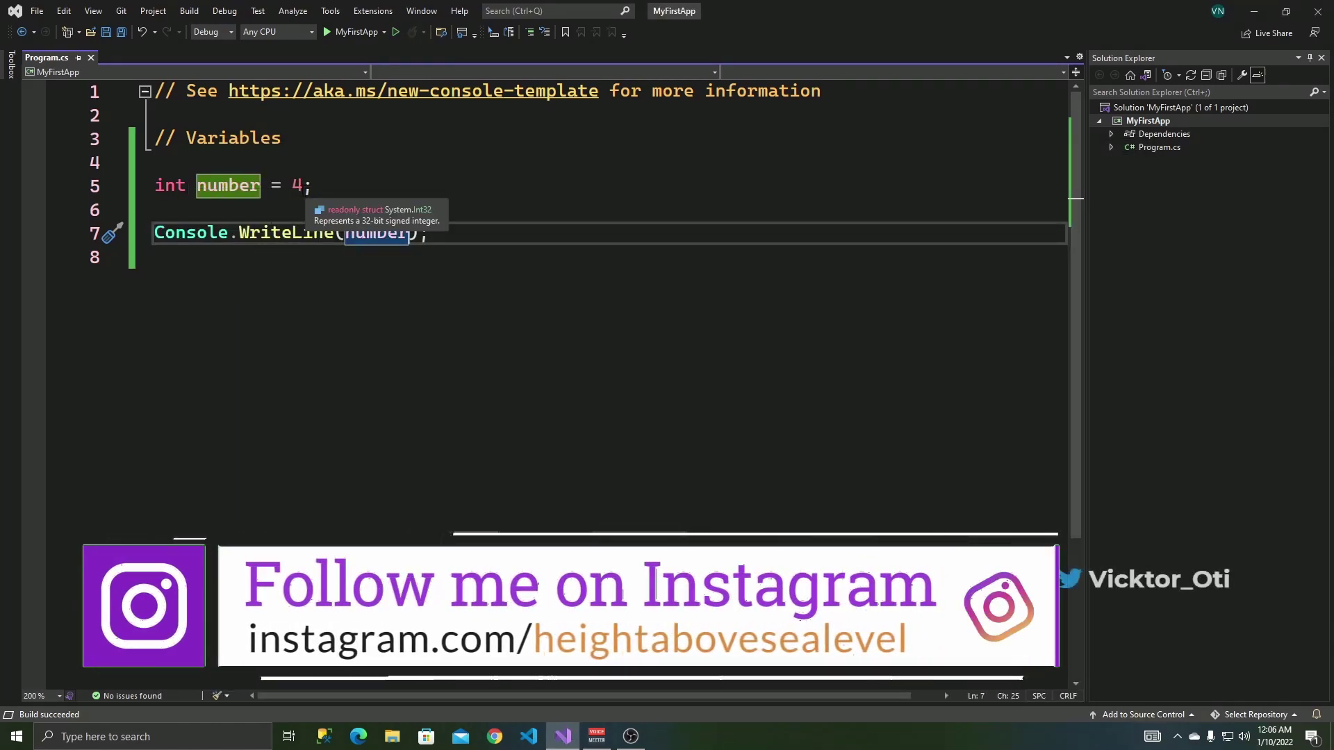
{"action": "left_click", "coordinate": [404, 234]}
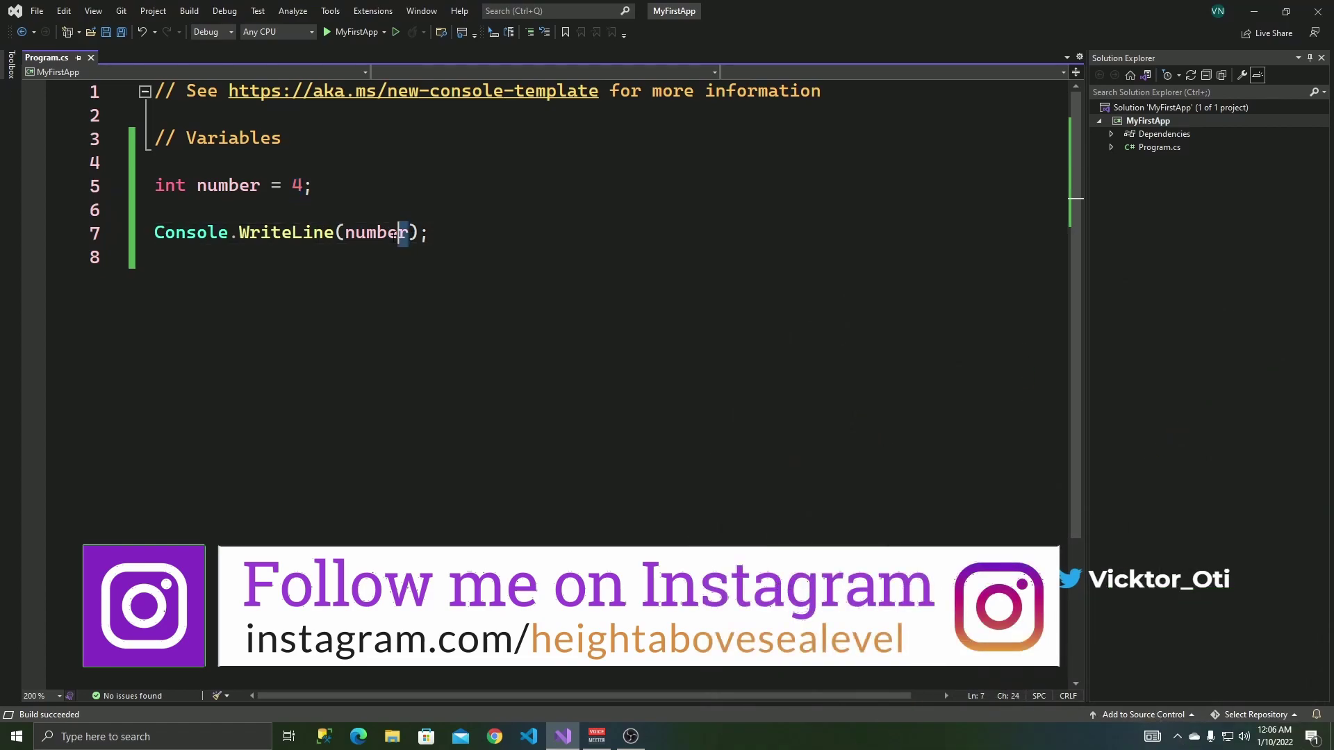
{"action": "left_click_drag", "start_coordinate": [404, 234], "coordinate": [346, 234]}
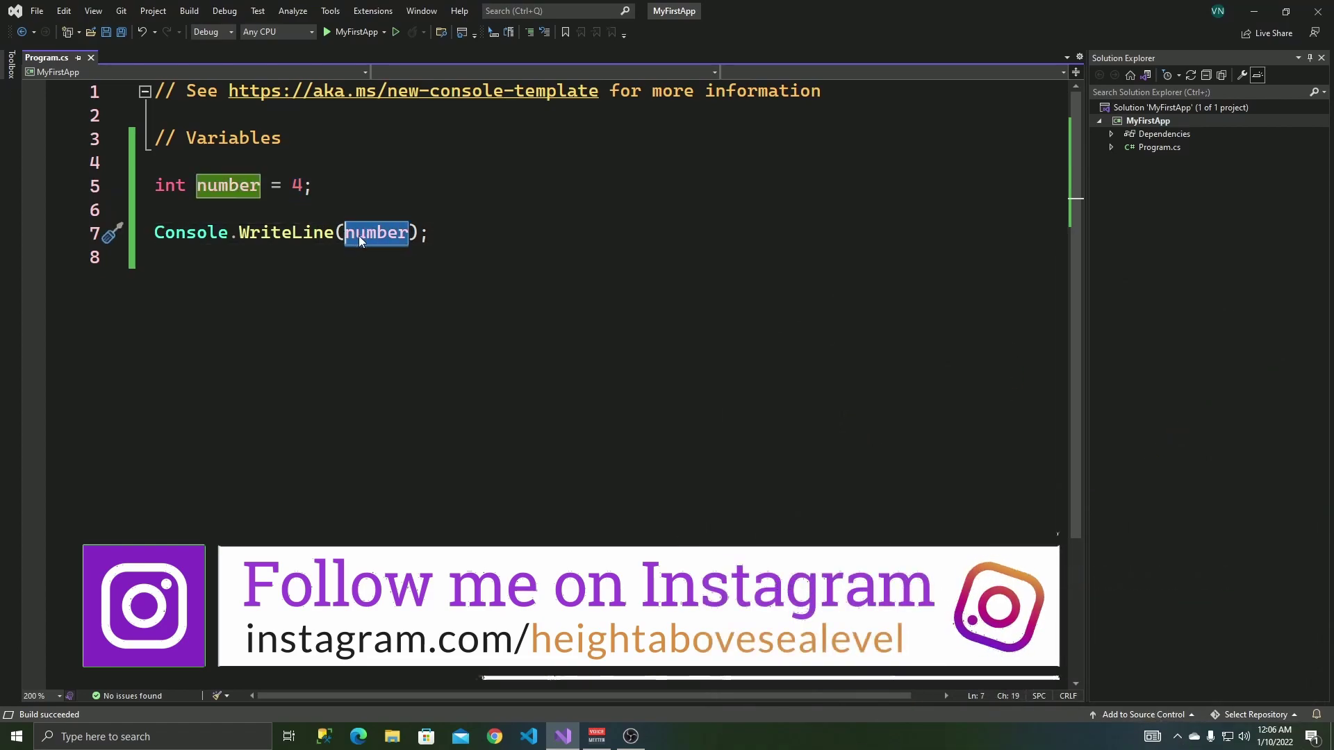
{"action": "key", "text": "End"}
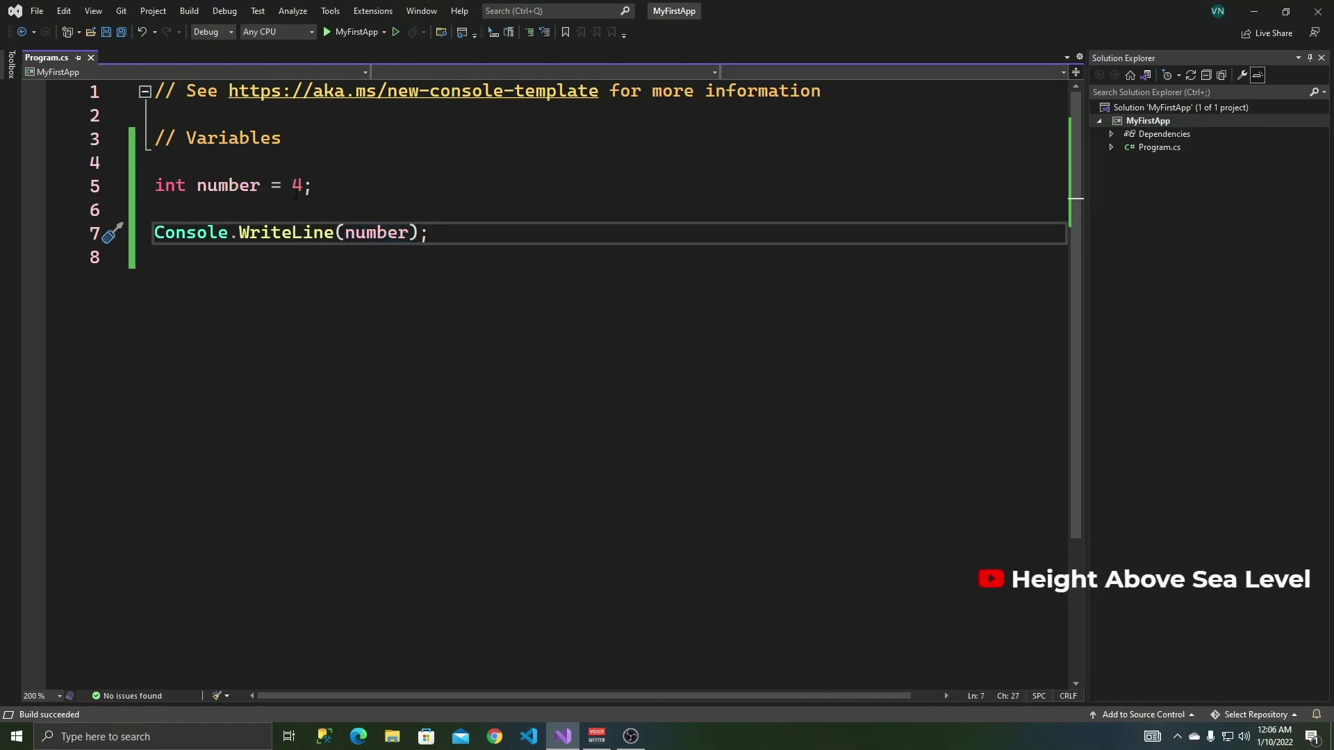
{"action": "left_click", "coordinate": [302, 185]}
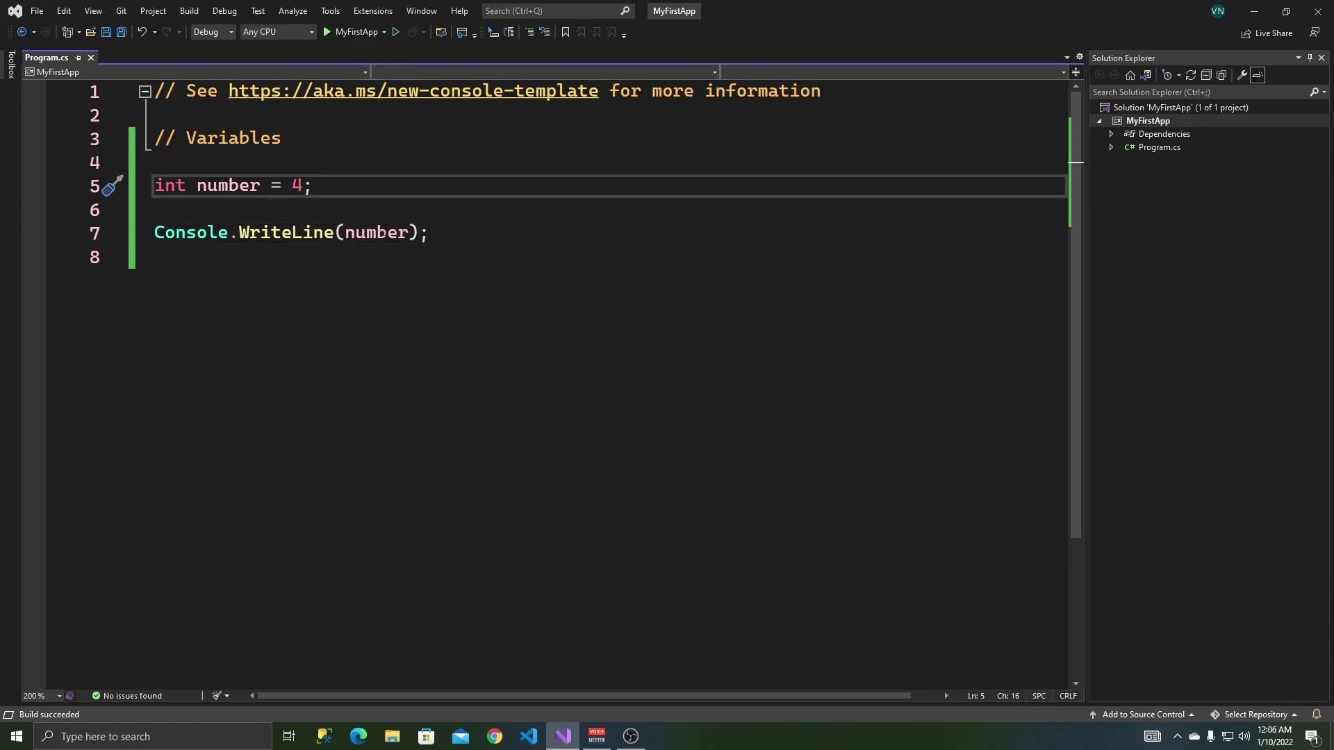
{"action": "double_click", "coordinate": [376, 233]}
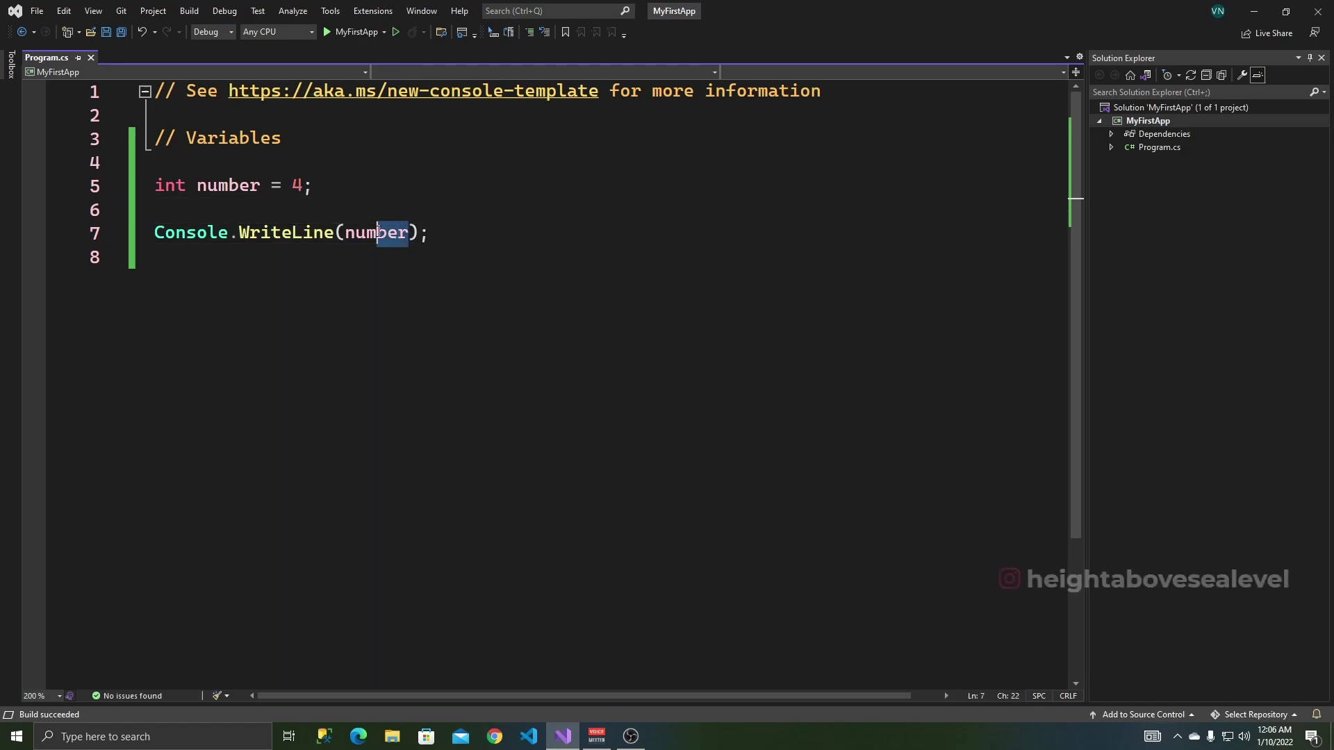
{"action": "left_click", "coordinate": [326, 190]}
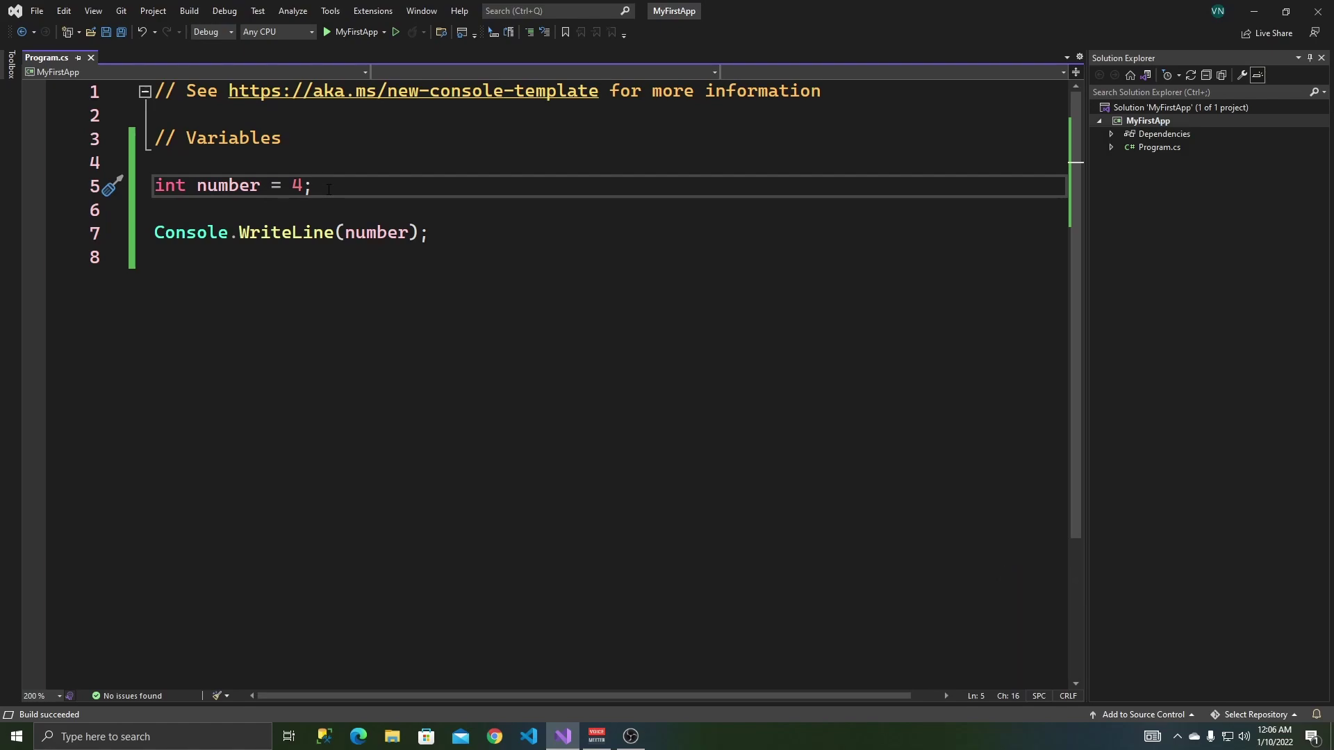
{"action": "key", "text": "ctrl+d"}
Step: Highlight the two int number = 4 declarations and lines 5 through 8
{"action": "double_click", "coordinate": [296, 210]}
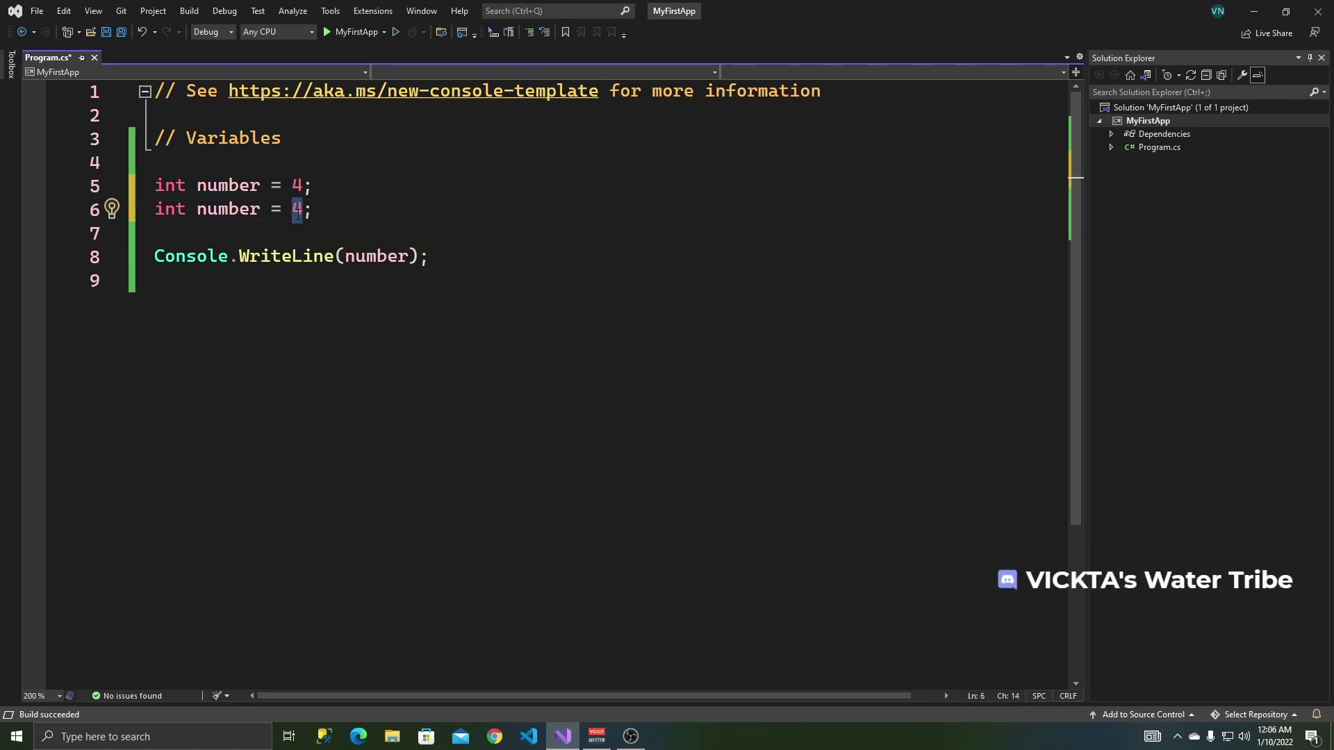
{"action": "mouse_move", "coordinate": [228, 209]}
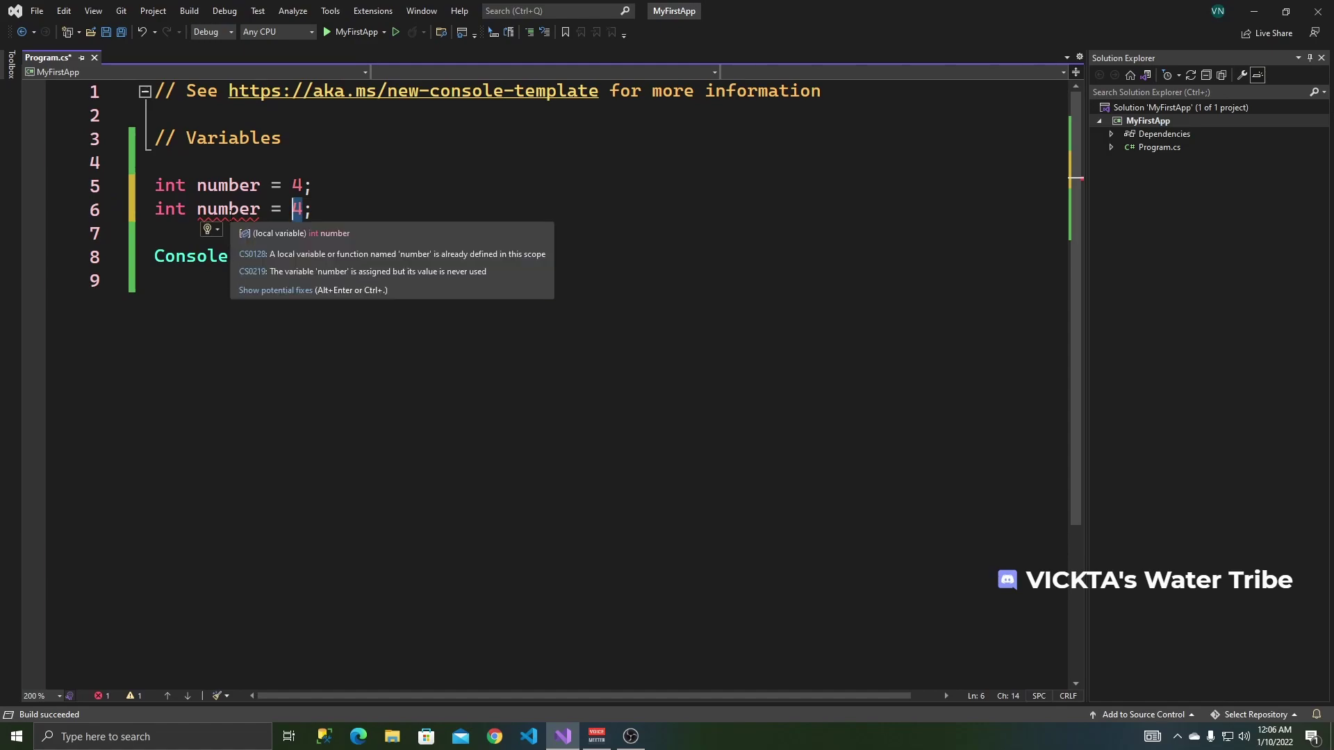
{"action": "left_click", "coordinate": [350, 211]}
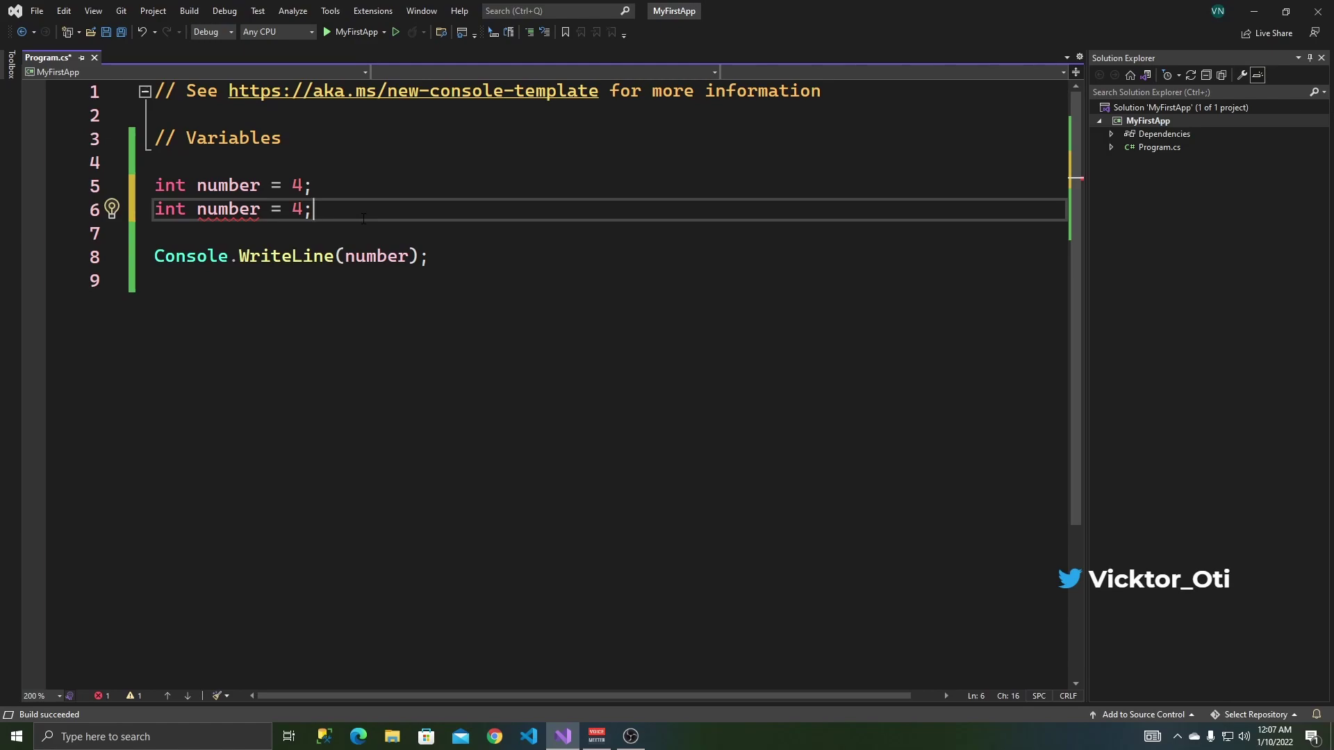
{"action": "left_click_drag", "start_coordinate": [313, 209], "coordinate": [154, 185]}
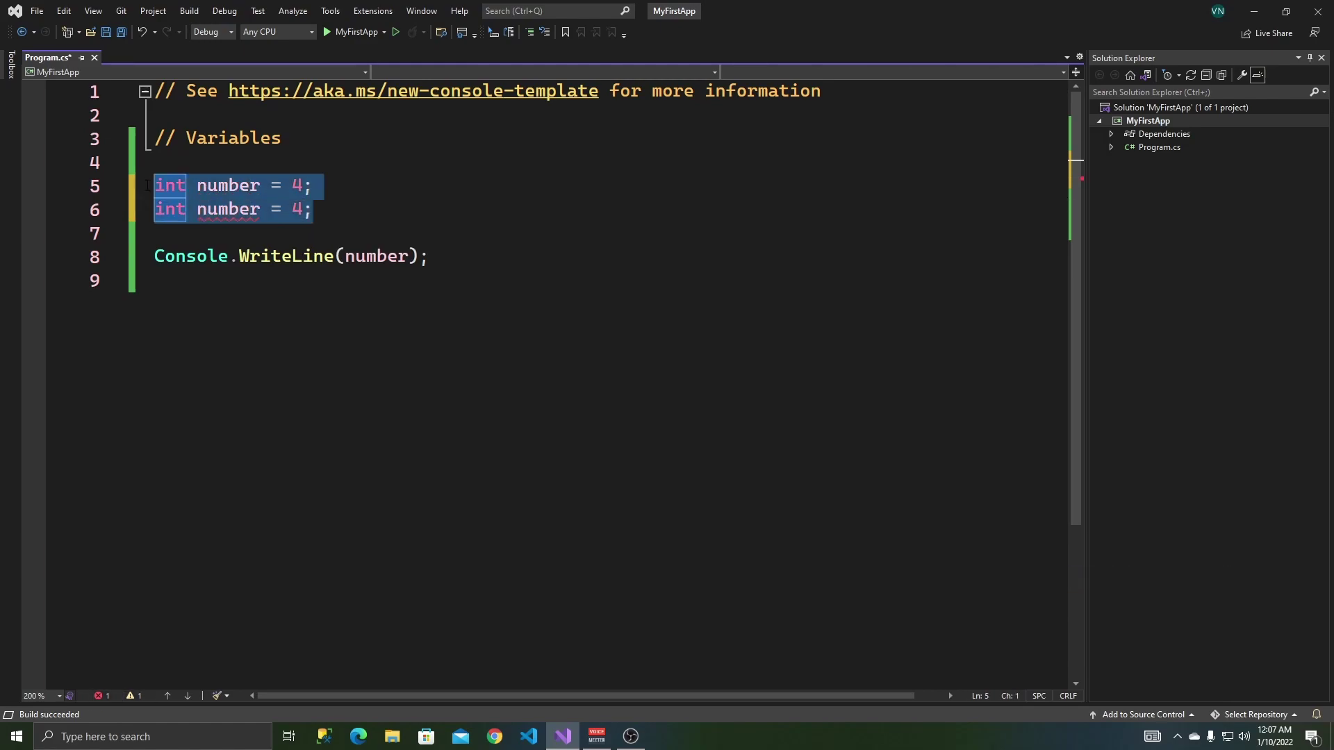
{"action": "left_click_drag", "start_coordinate": [429, 256], "coordinate": [146, 186]}
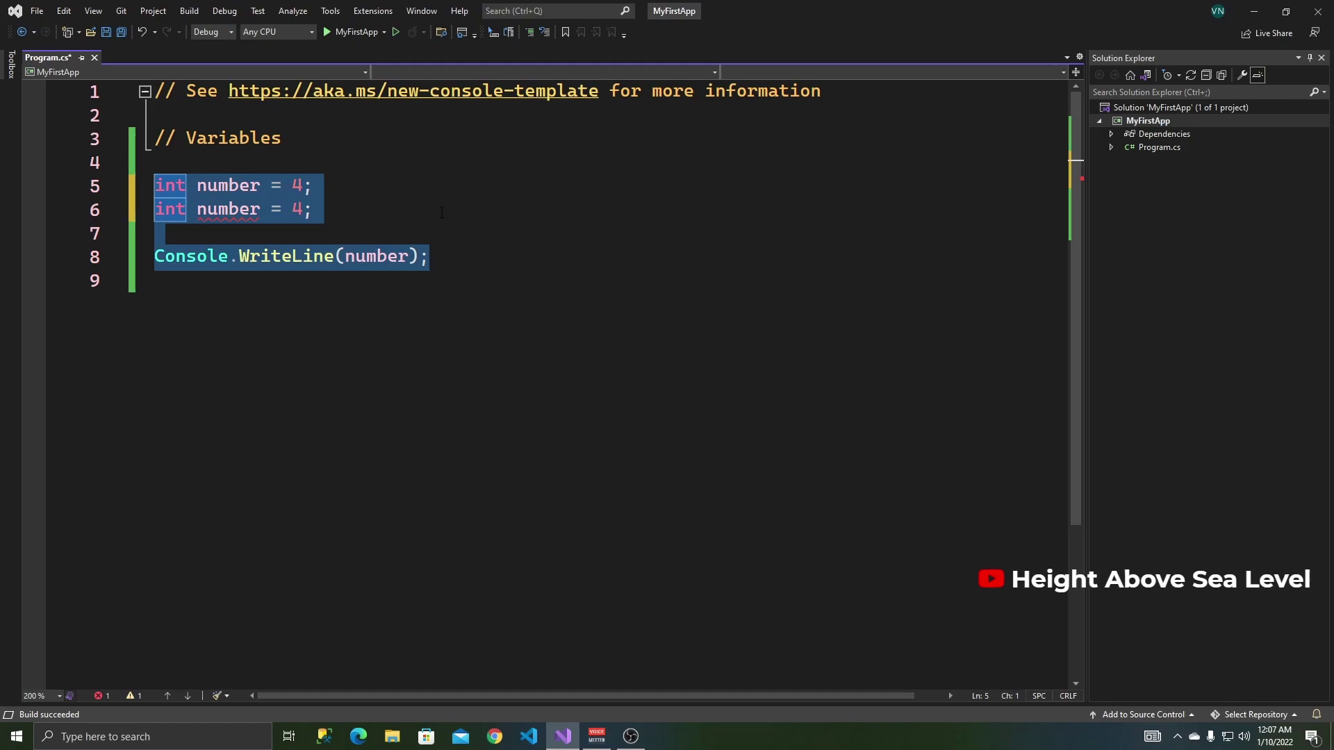
{"action": "left_click", "coordinate": [344, 213]}
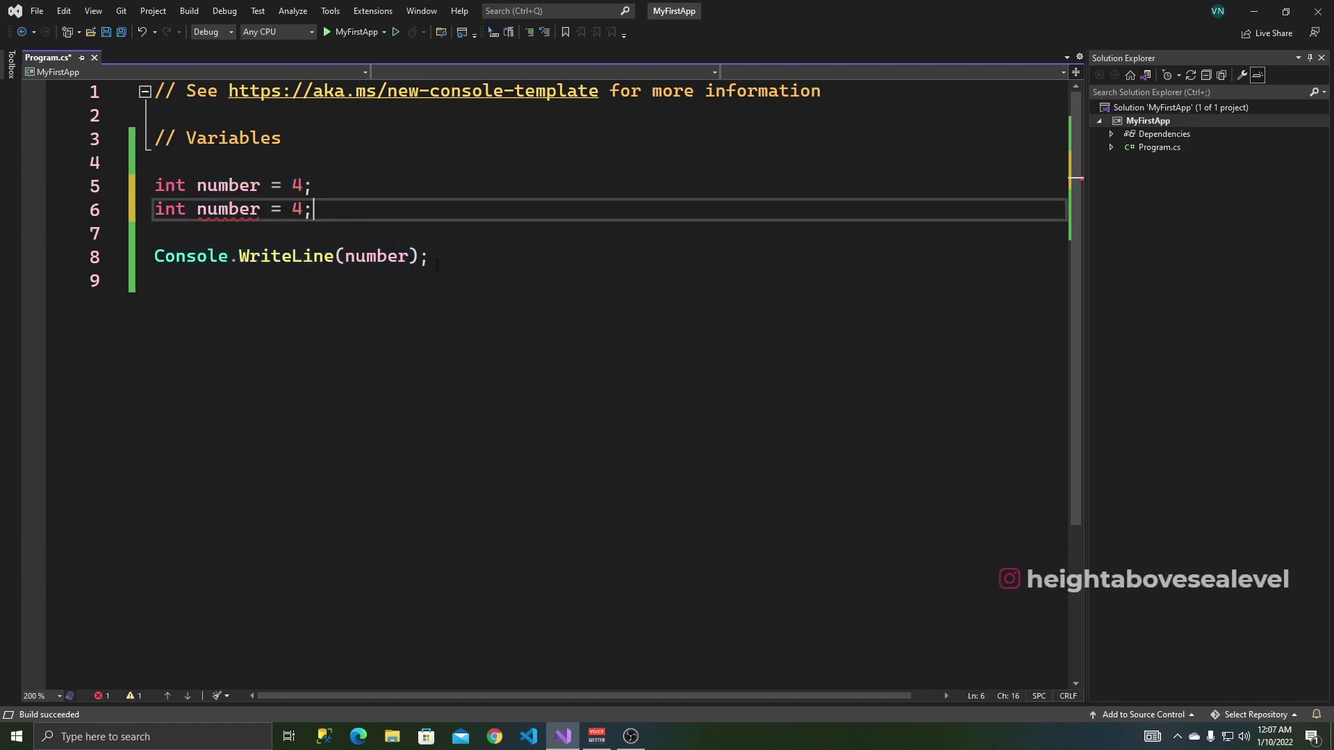
{"action": "left_click_drag", "start_coordinate": [429, 256], "coordinate": [155, 187]}
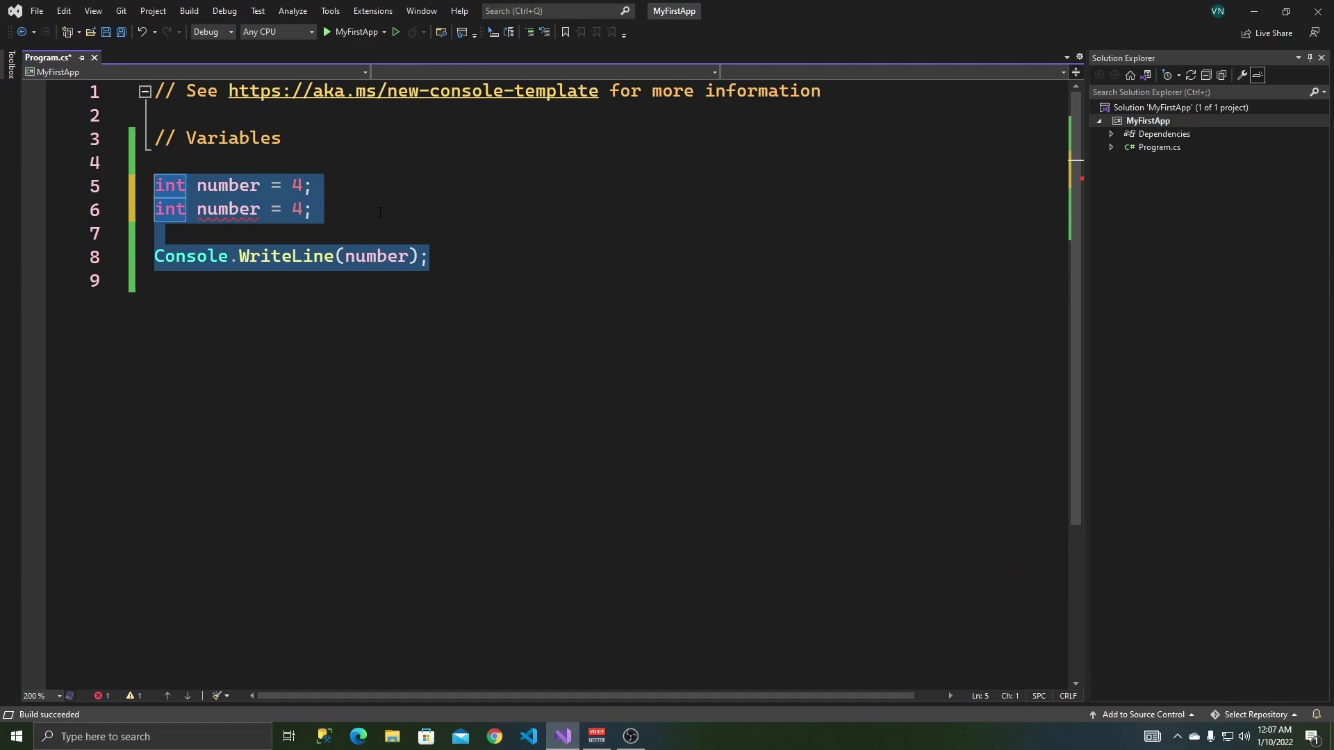
{"action": "left_click", "coordinate": [338, 211]}
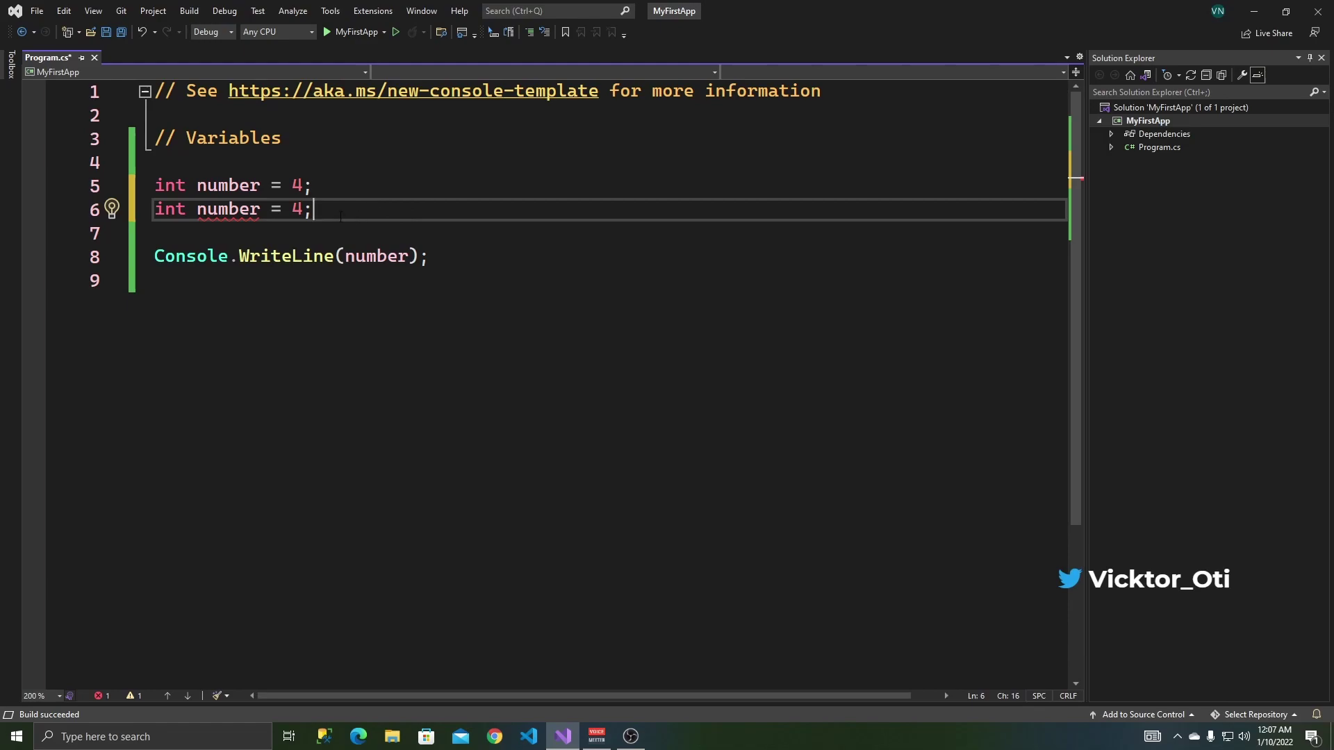
Step: Replace the duplicate declaration with int secondNumber = 5; on line 7
{"action": "key", "text": "shift+Home"}
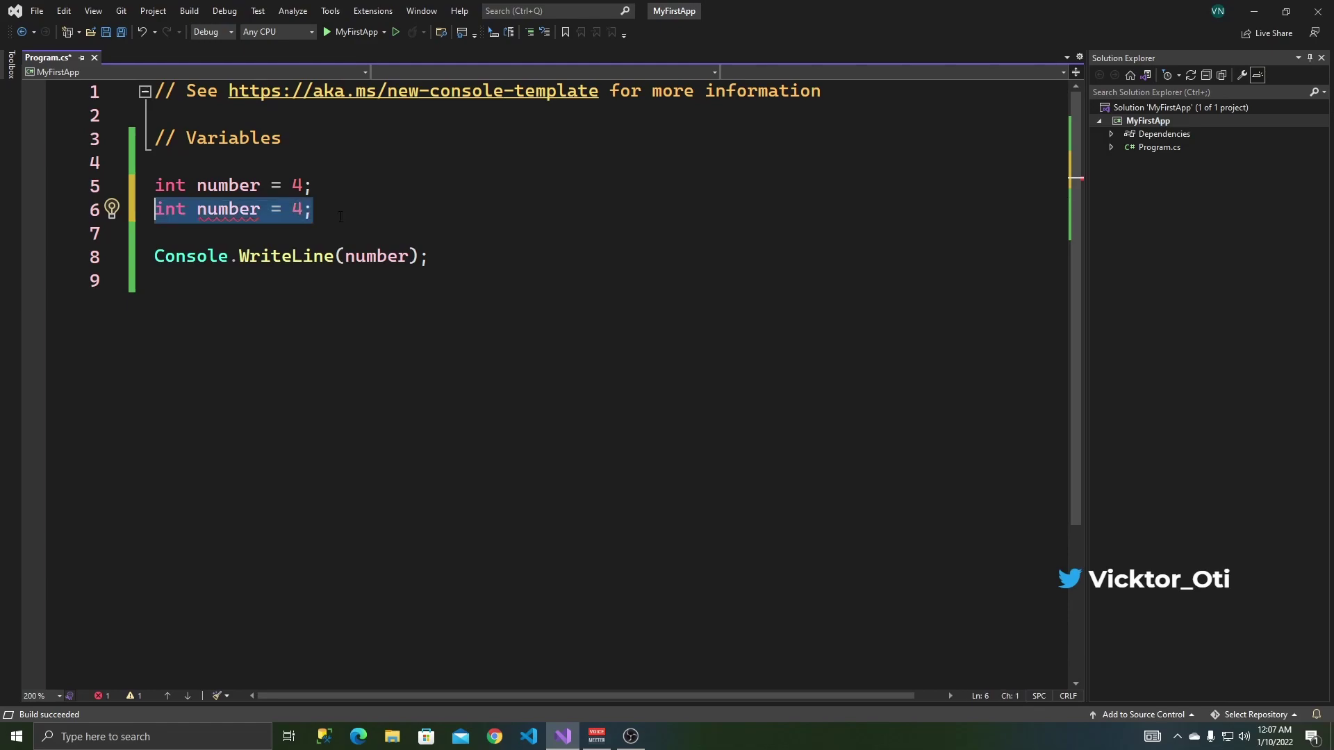
{"action": "key", "text": "BackSpace"}
{"action": "key", "text": "Return"}
{"action": "type", "text": "i"}
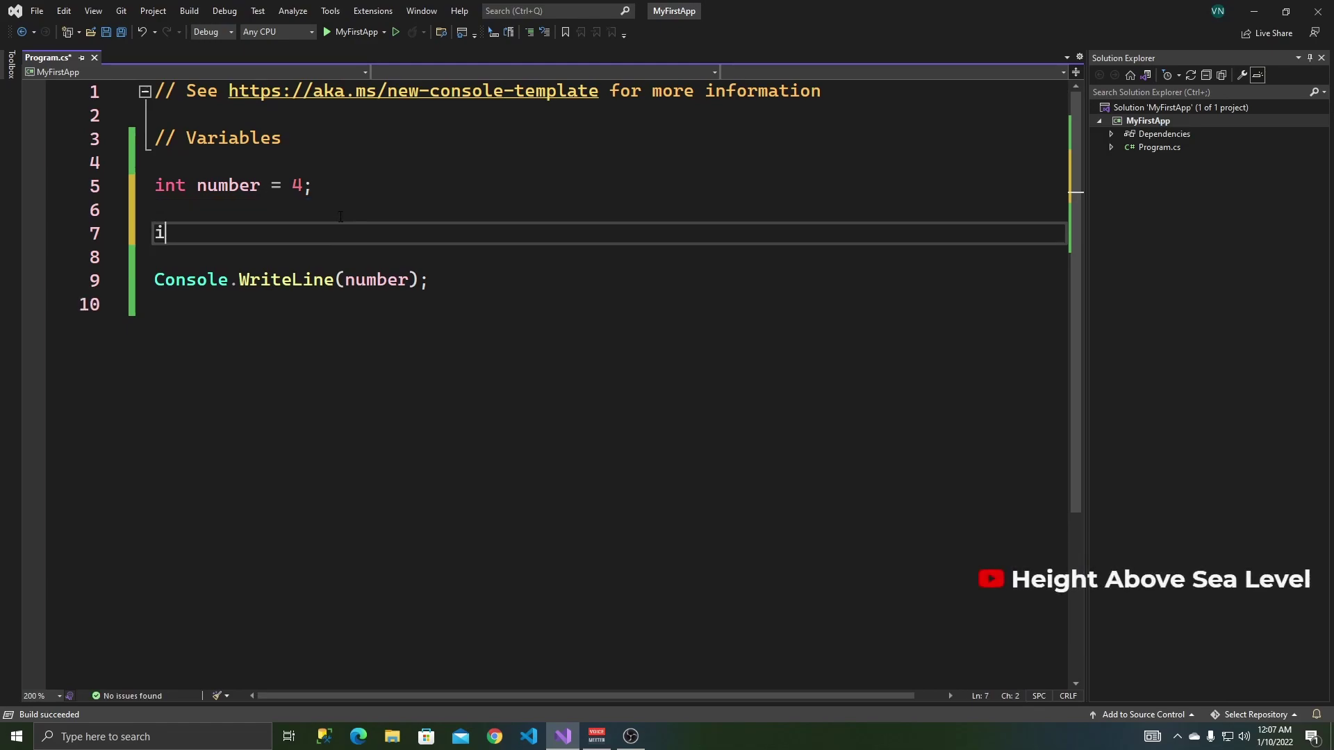
{"action": "key", "text": "BackSpace"}
{"action": "type", "text": "ub"}
{"action": "key", "text": "BackSpace"}
{"action": "key", "text": "BackSpace"}
{"action": "type", "text": "i"}
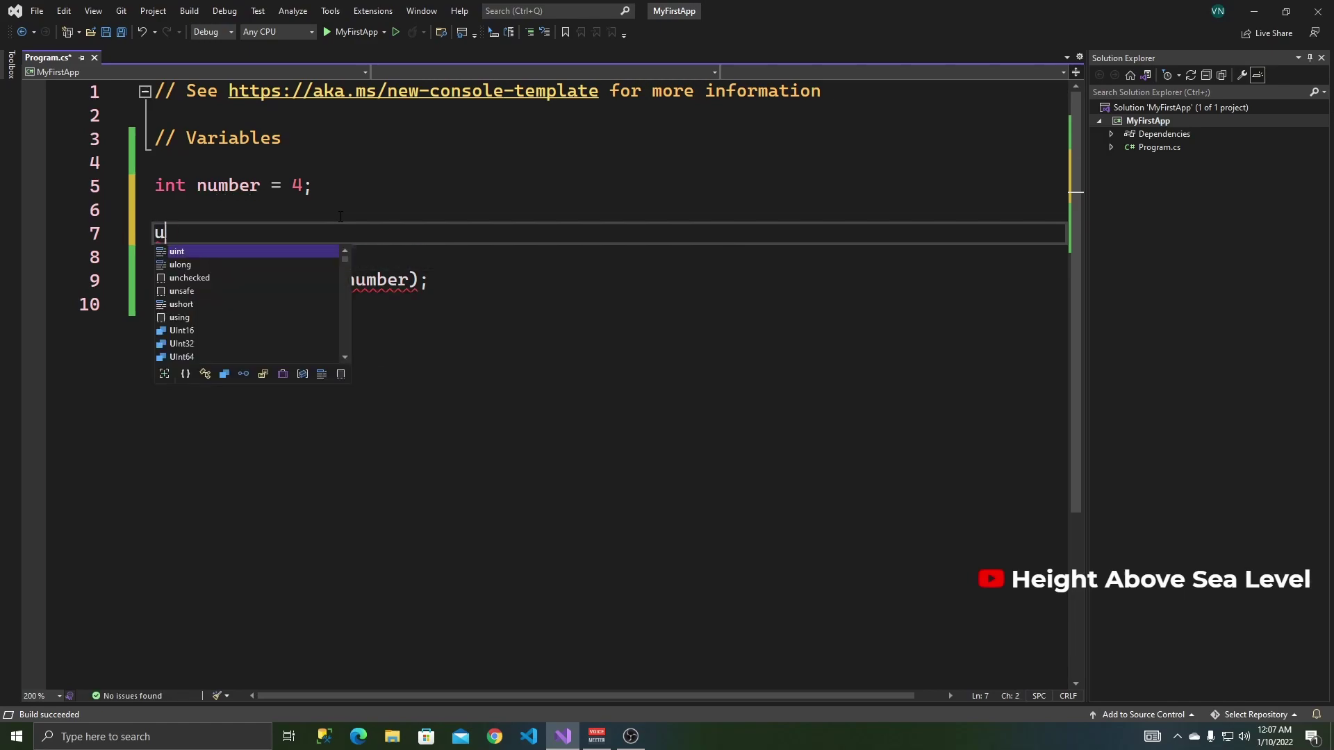
{"action": "type", "text": "nt secondN"}
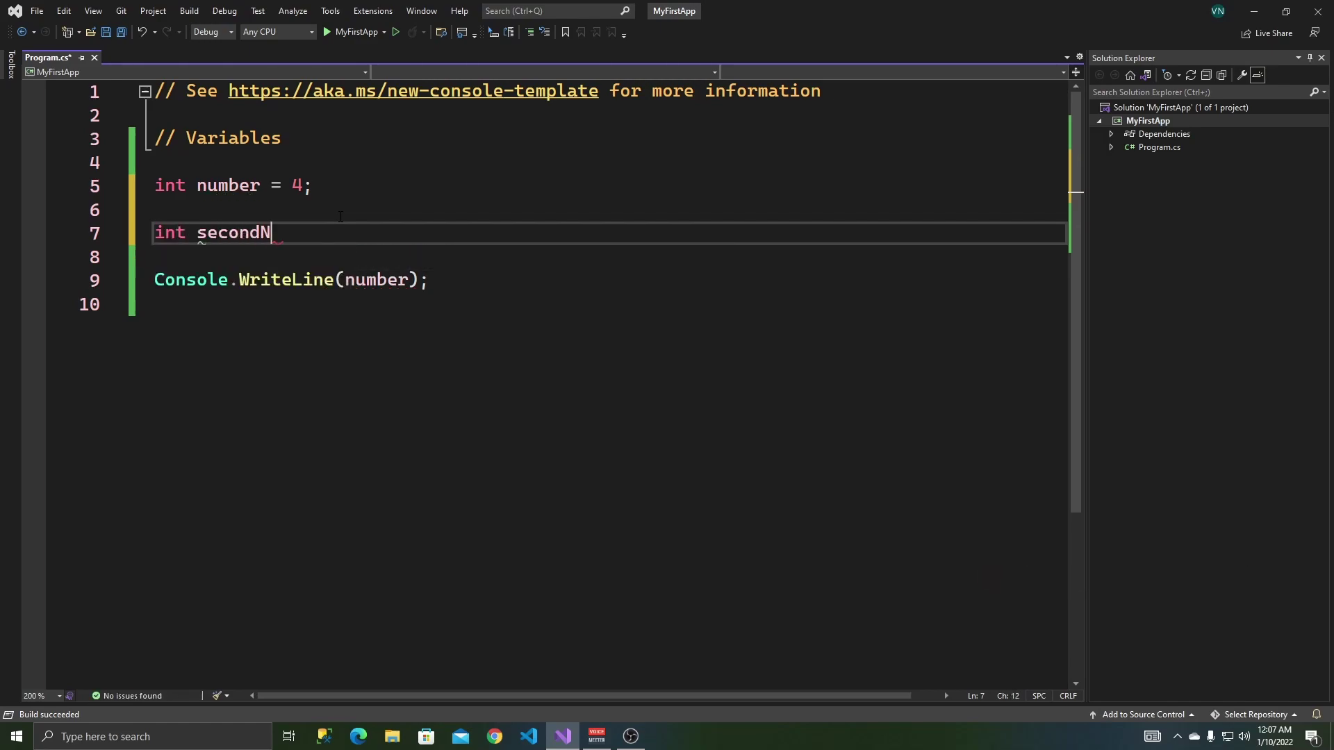
{"action": "type", "text": "umber ="}
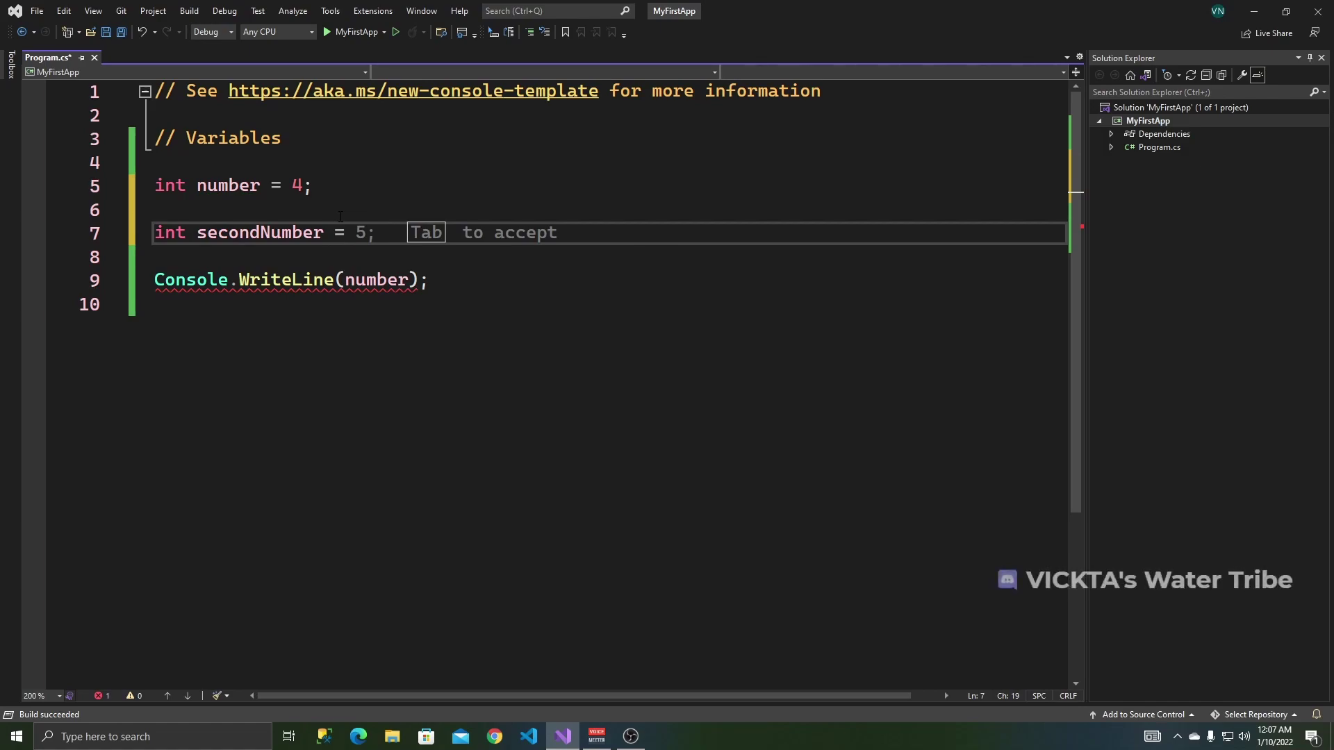
{"action": "key", "text": "Tab"}
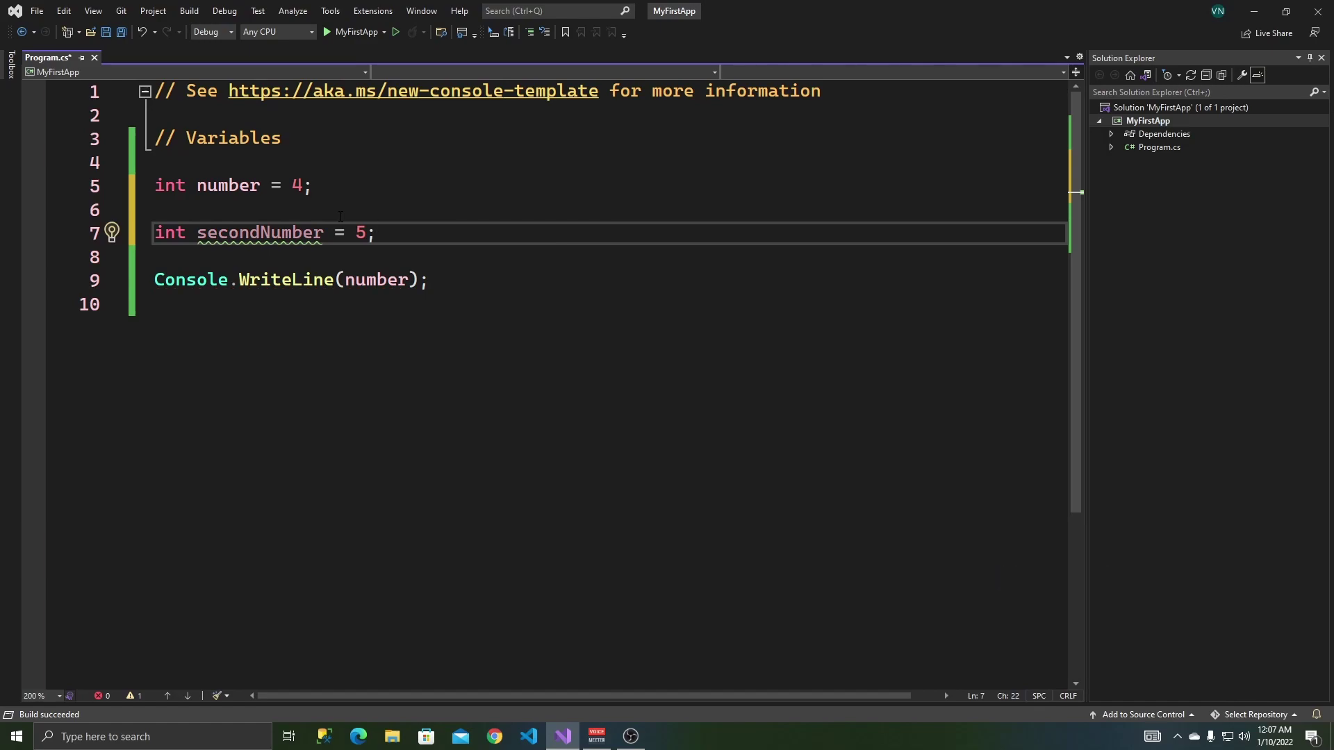
Step: Highlight the value 5 and the name secondNumber on line 7
{"action": "key", "text": "Left"}
{"action": "key", "text": "shift+Left"}
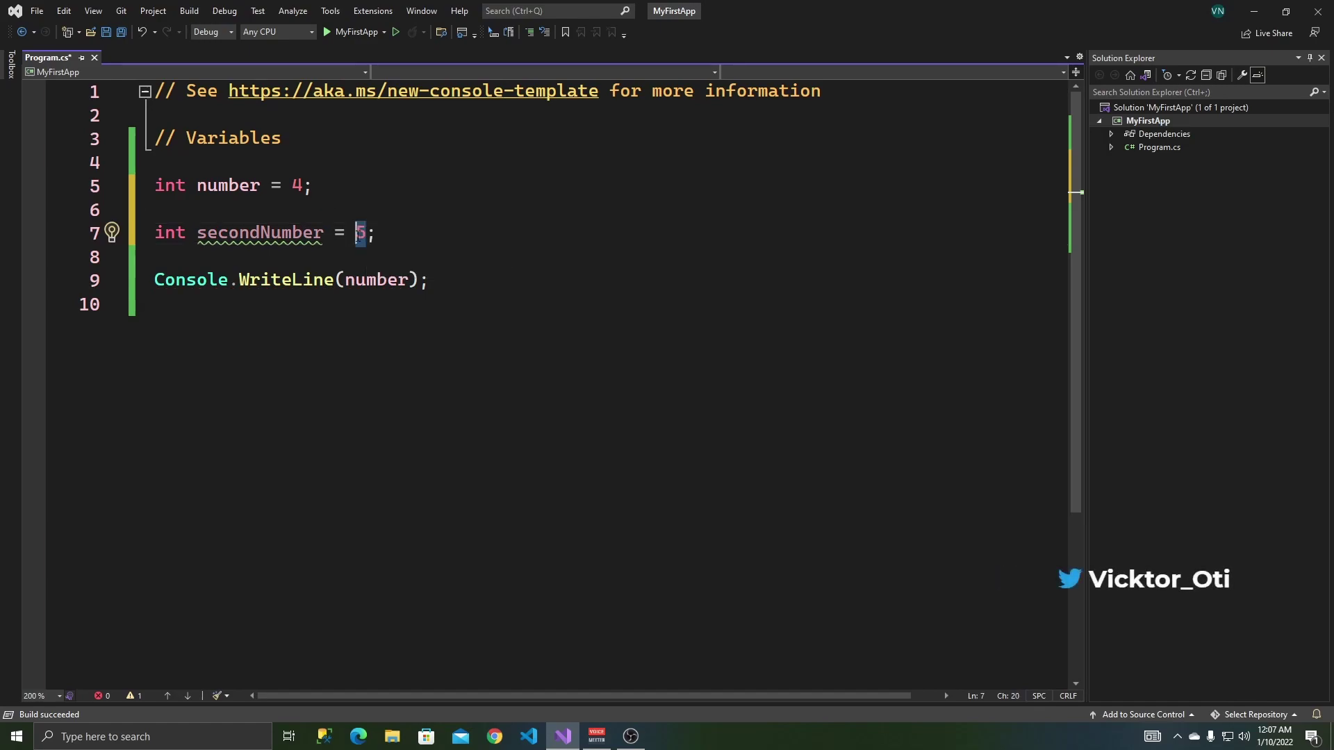
{"action": "left_click", "coordinate": [198, 233]}
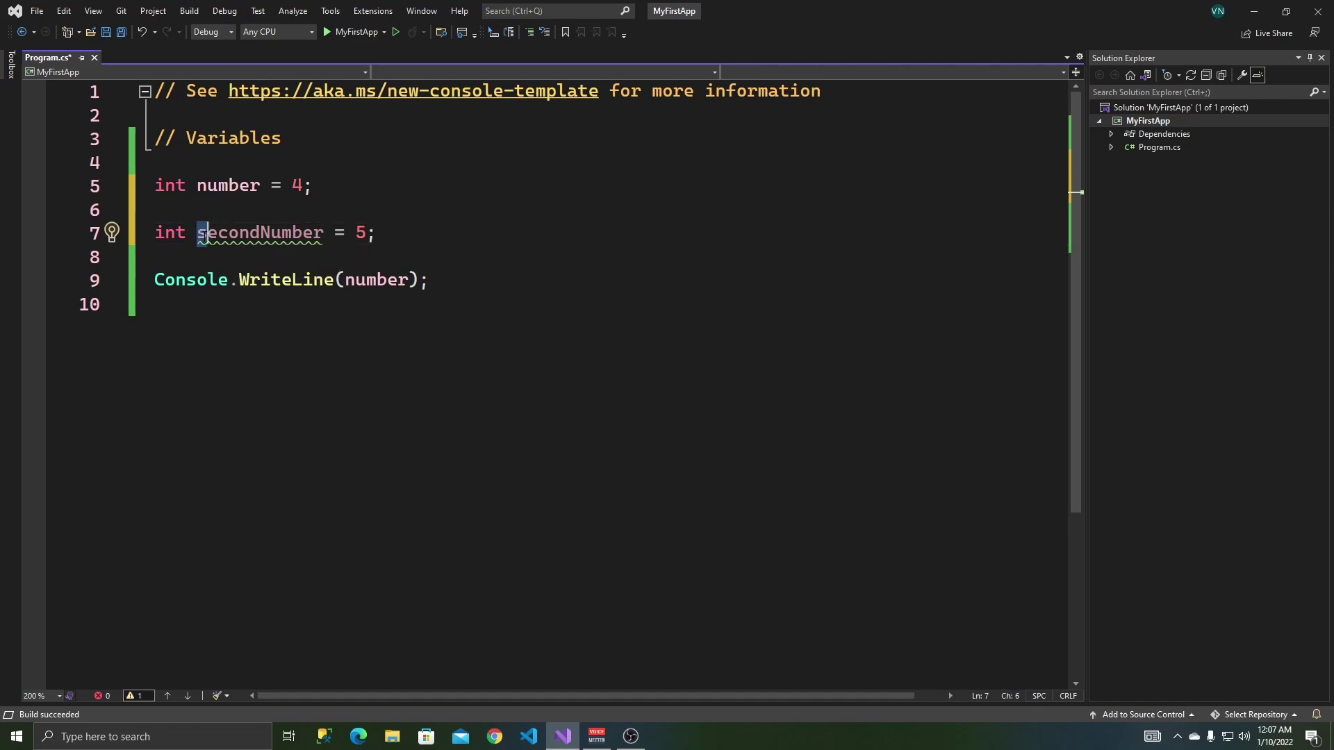
{"action": "left_click", "coordinate": [264, 233]}
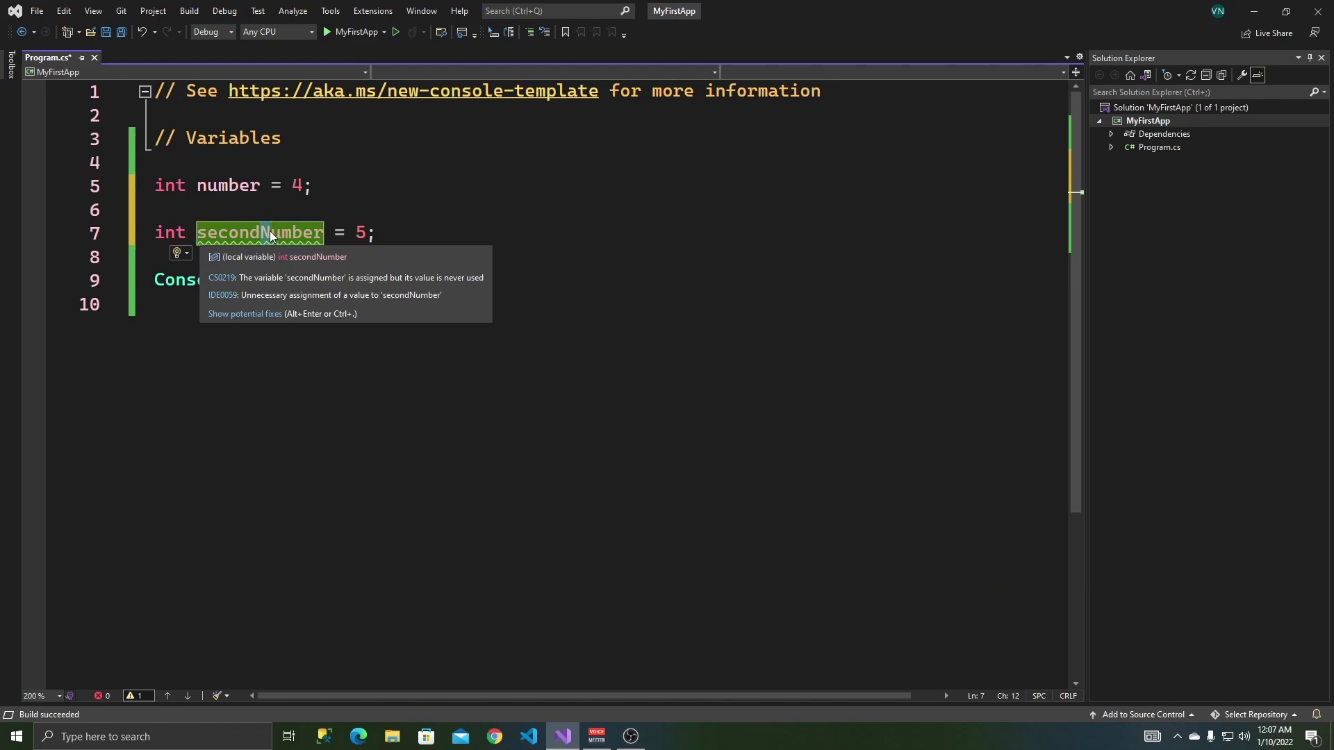
{"action": "left_click", "coordinate": [323, 212]}
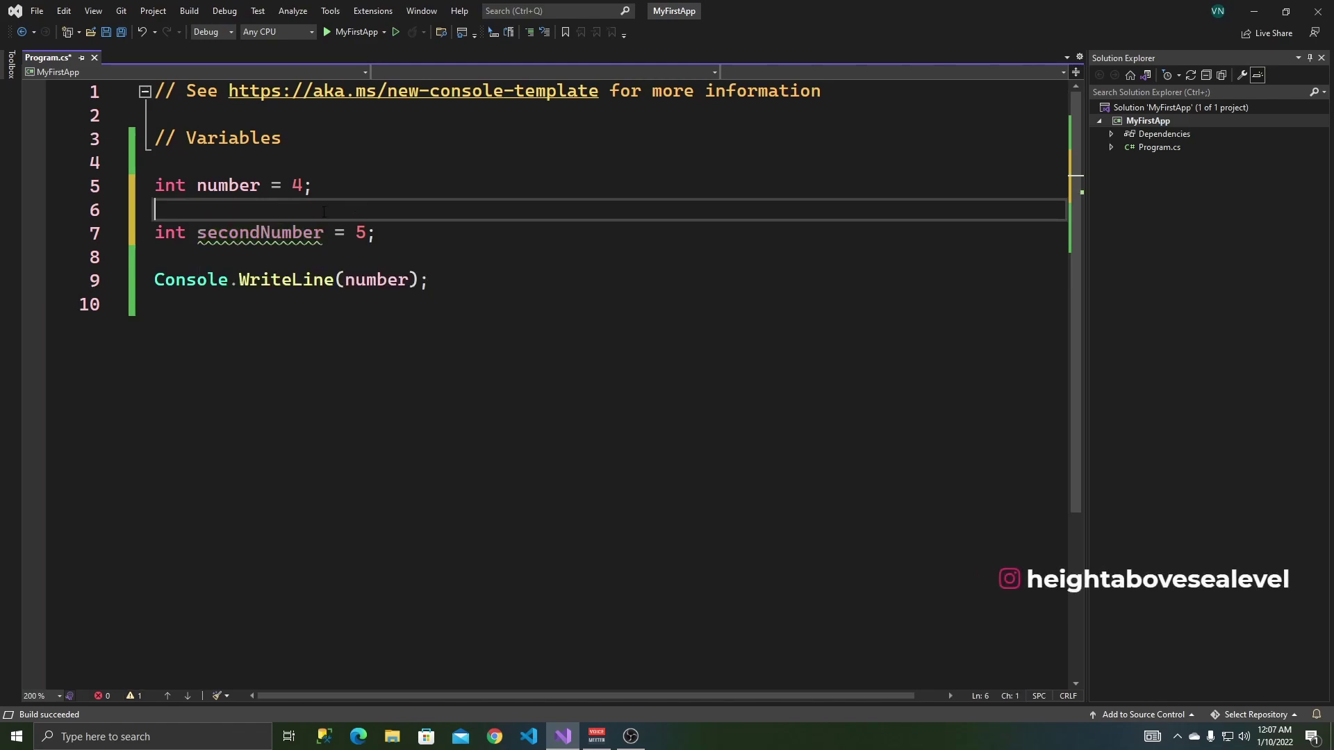
{"action": "left_click_drag", "start_coordinate": [324, 233], "coordinate": [199, 233]}
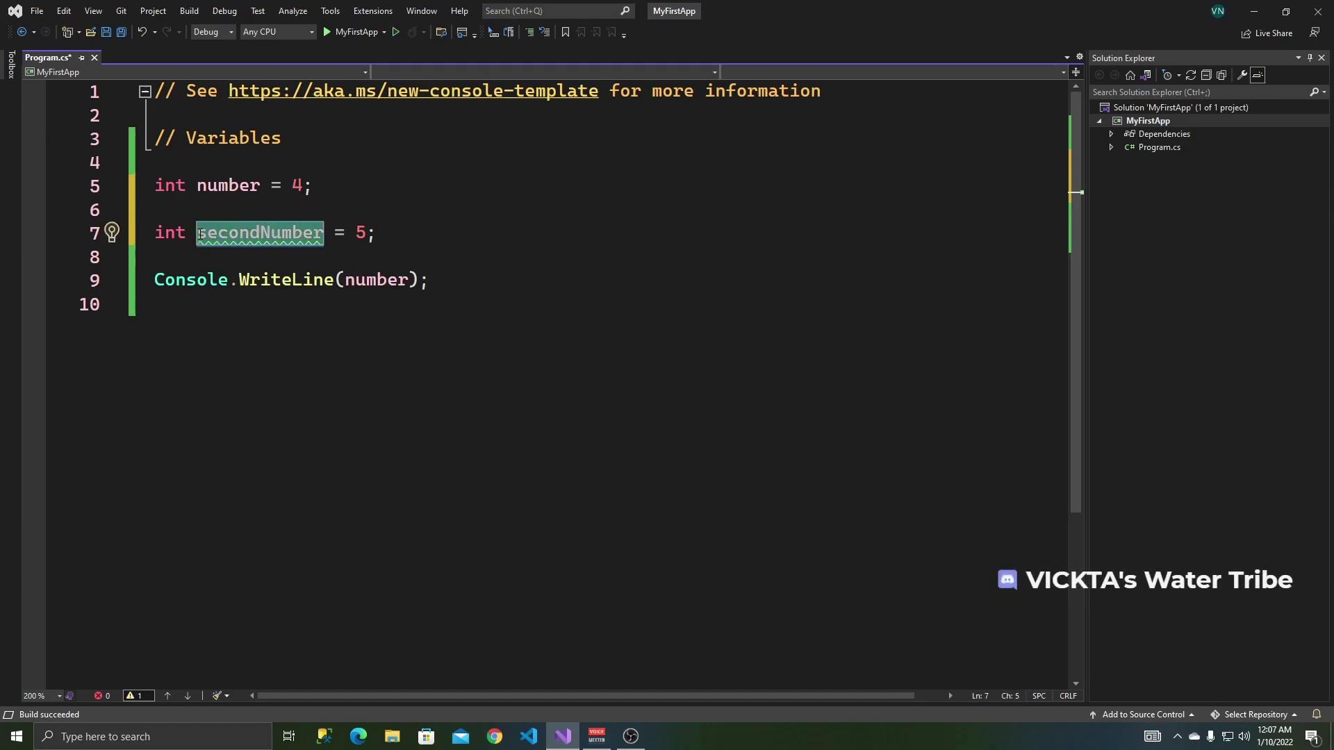
{"action": "key", "text": "End"}
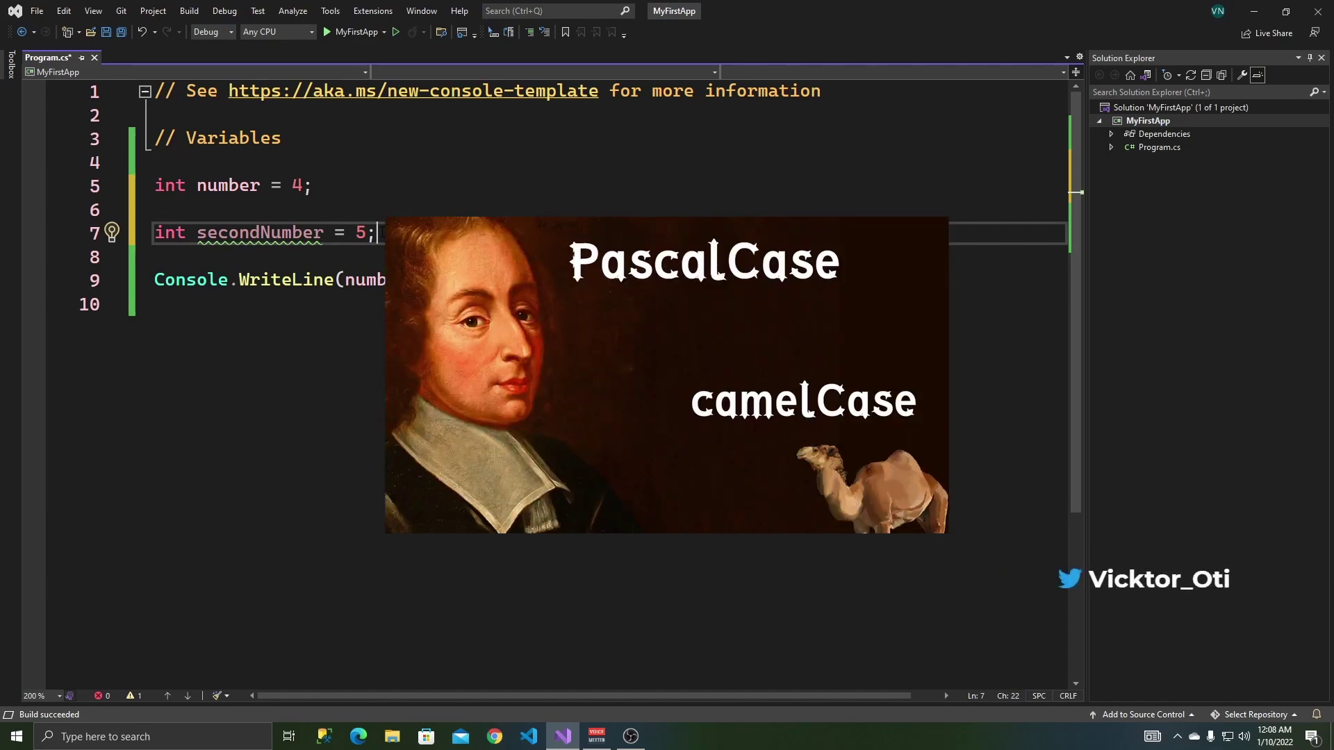
Step: Select the secondNumber declaration and step through its name to the line end
{"action": "key", "text": "shift+Home"}
{"action": "key", "text": "shift+Up"}
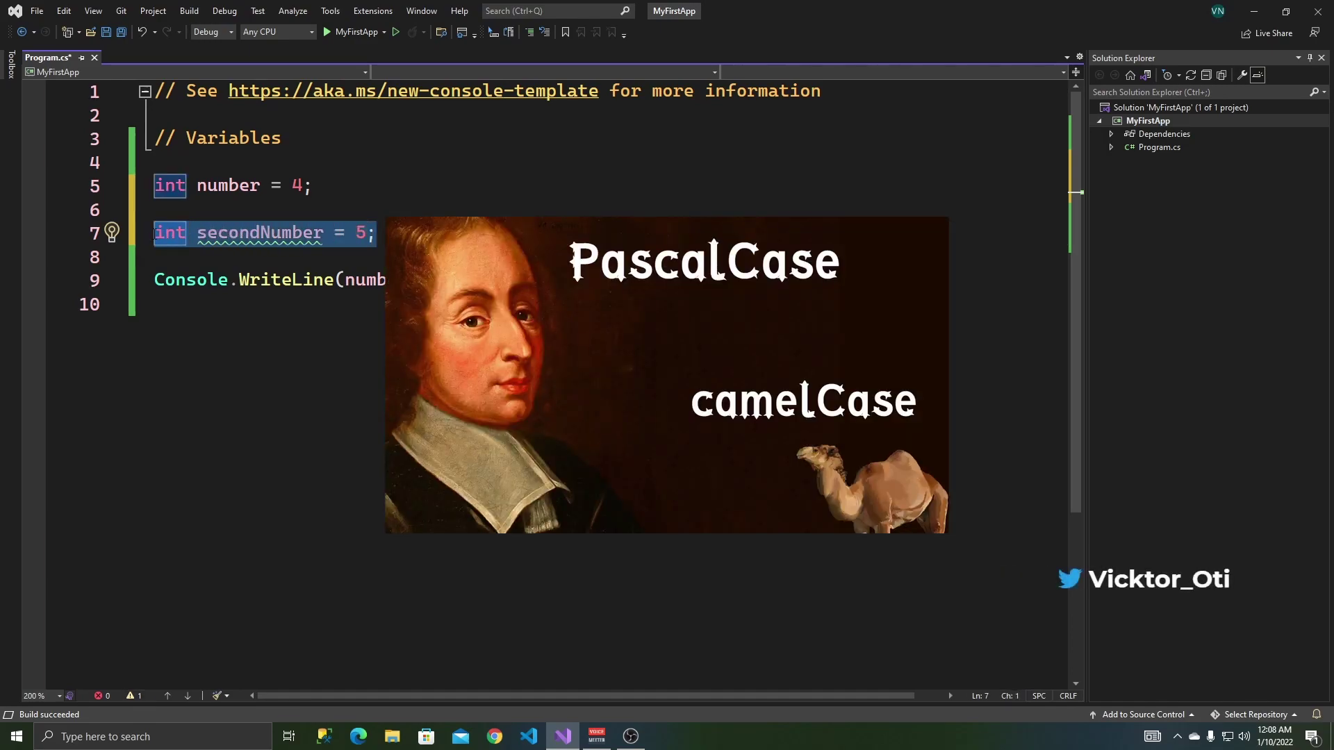
{"action": "key", "text": "Up"}
{"action": "key", "text": "Down"}
{"action": "key", "text": "End"}
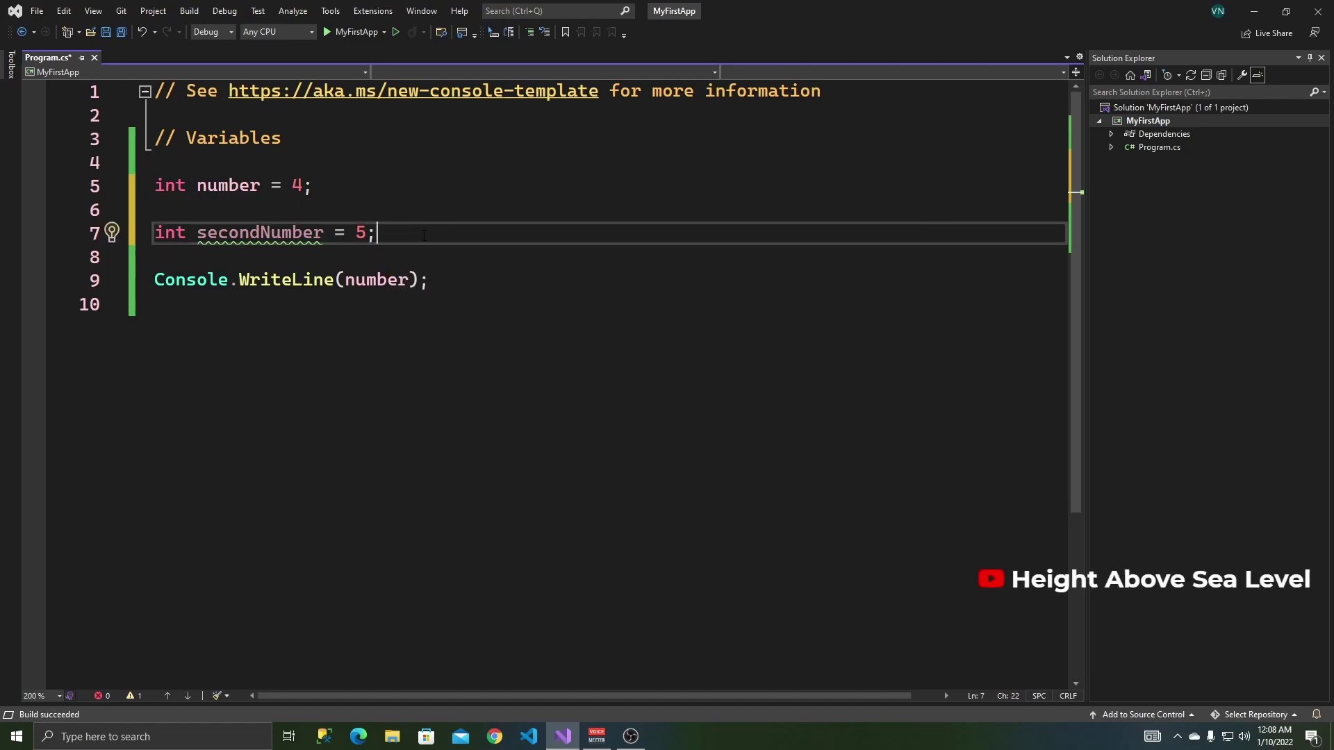
{"action": "key", "text": "Home"}
{"action": "key", "text": "ctrl+Right"}
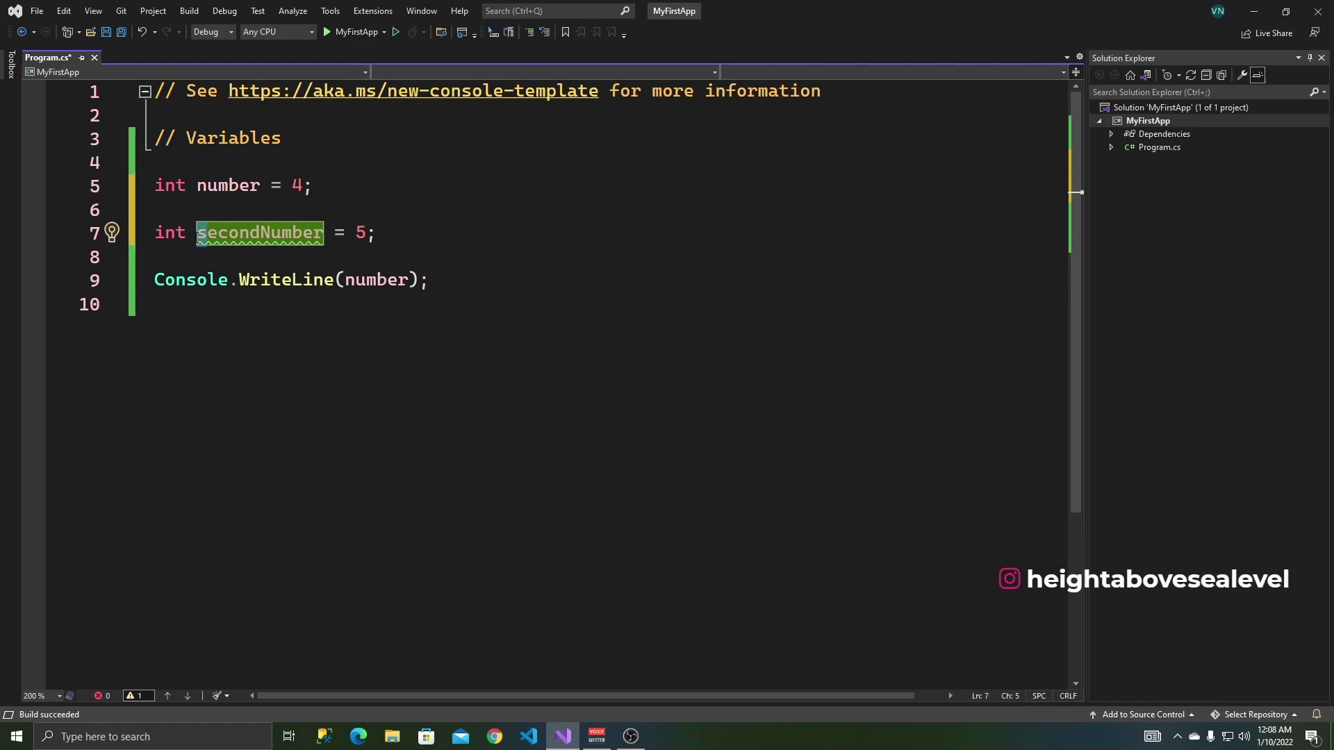
{"action": "key", "text": "ctrl+Right"}
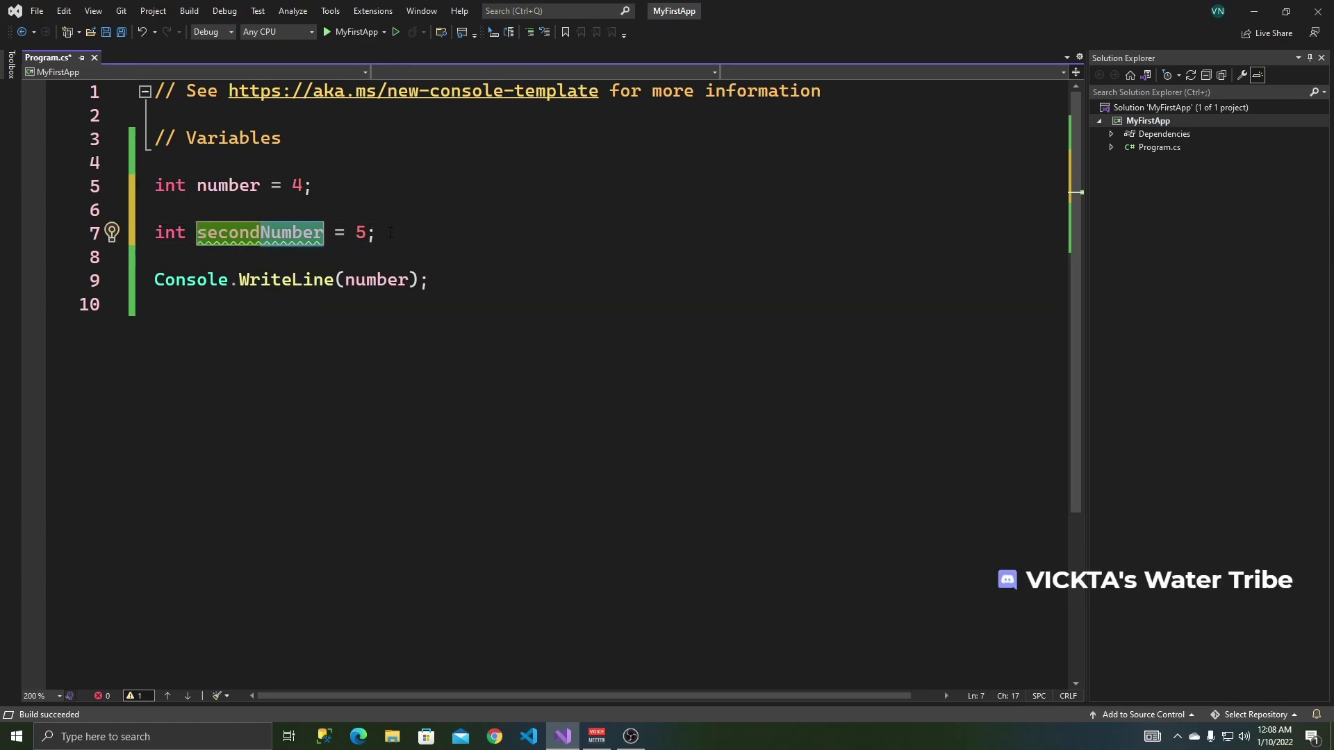
{"action": "key", "text": "End"}
Step: Declare int secondNumberLarge = 199; on a new line 8, removing stray characters
{"action": "key", "text": "Return"}
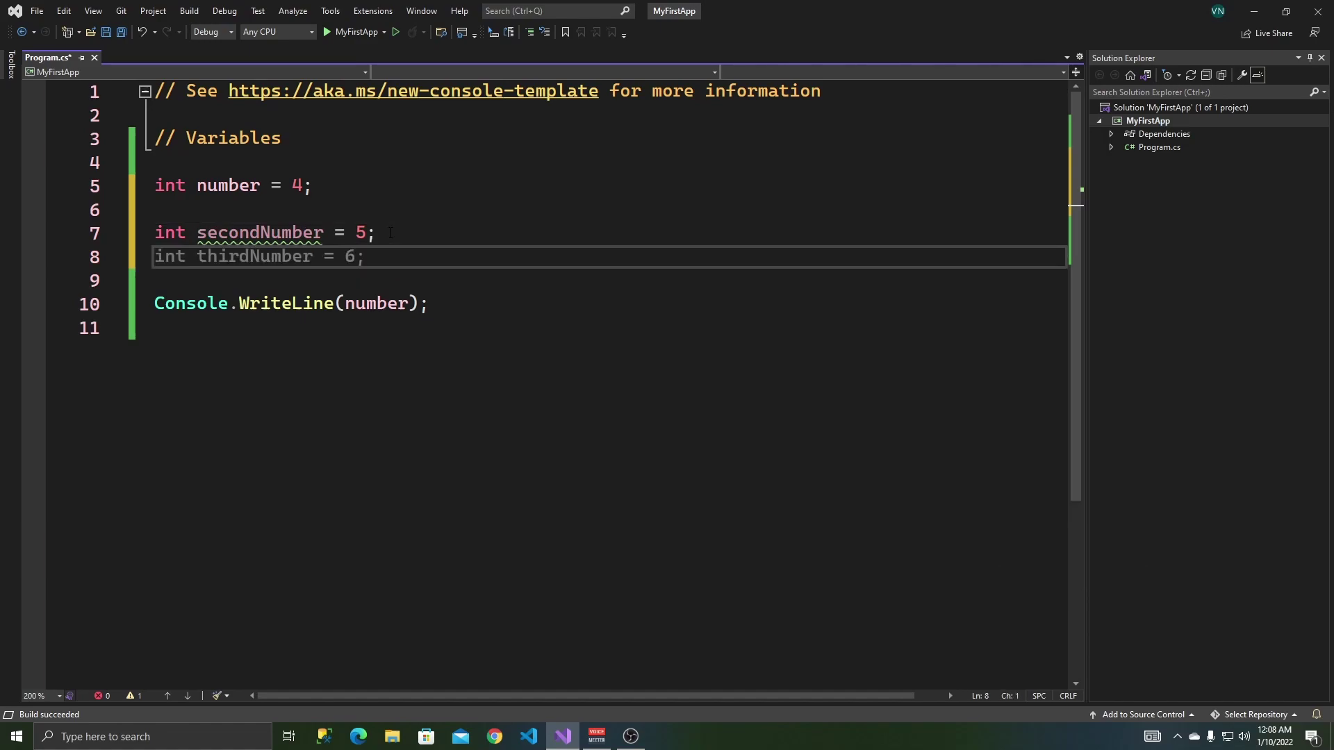
{"action": "type", "text": "ubst"}
{"action": "key", "text": "BackSpace"}
{"action": "key", "text": "BackSpace"}
{"action": "key", "text": "BackSpace"}
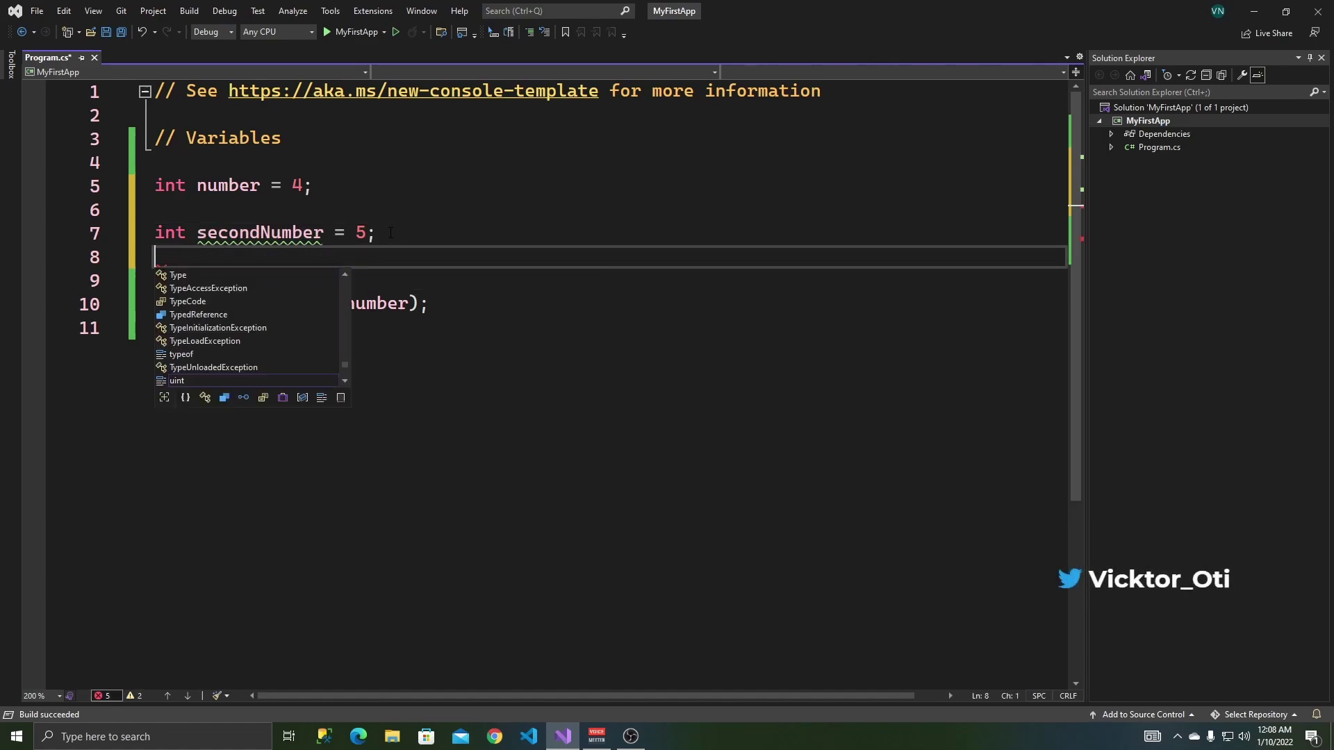
{"action": "type", "text": "int s"}
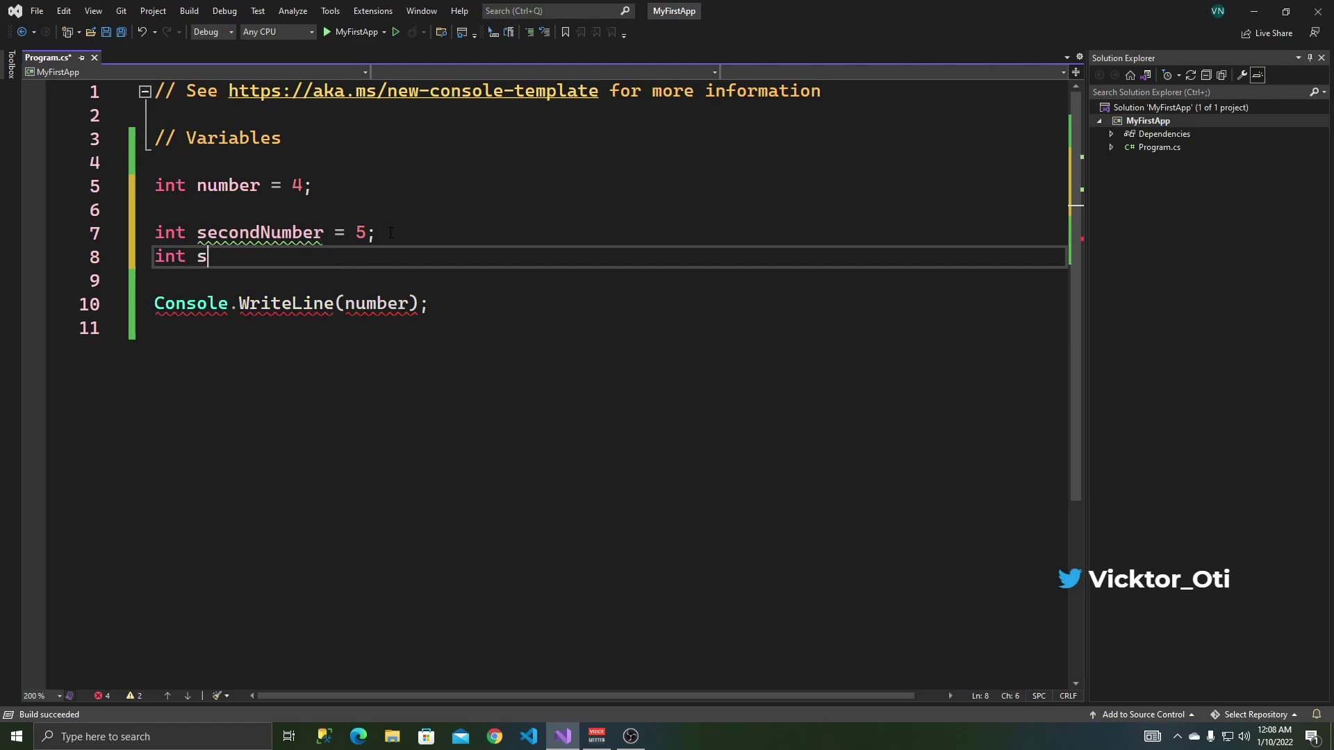
{"action": "type", "text": "econdNumber"}
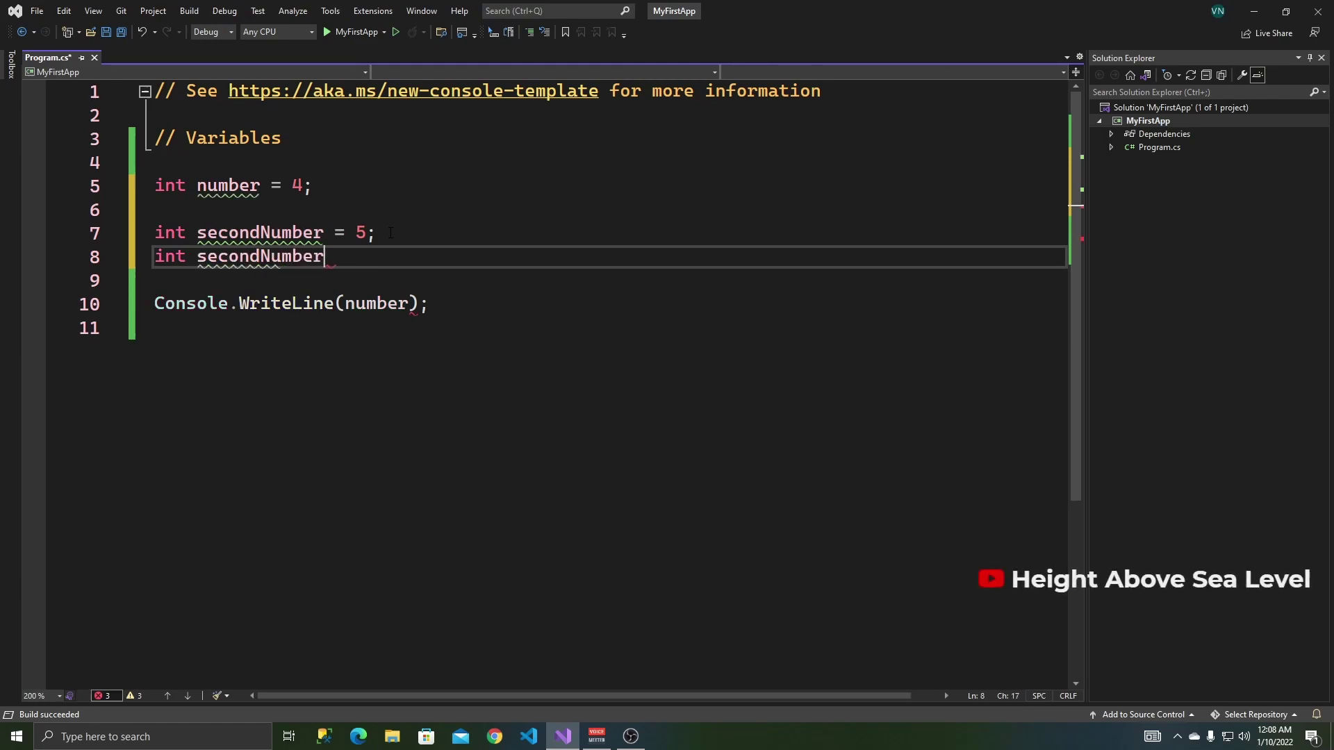
{"action": "type", "text": "Large"}
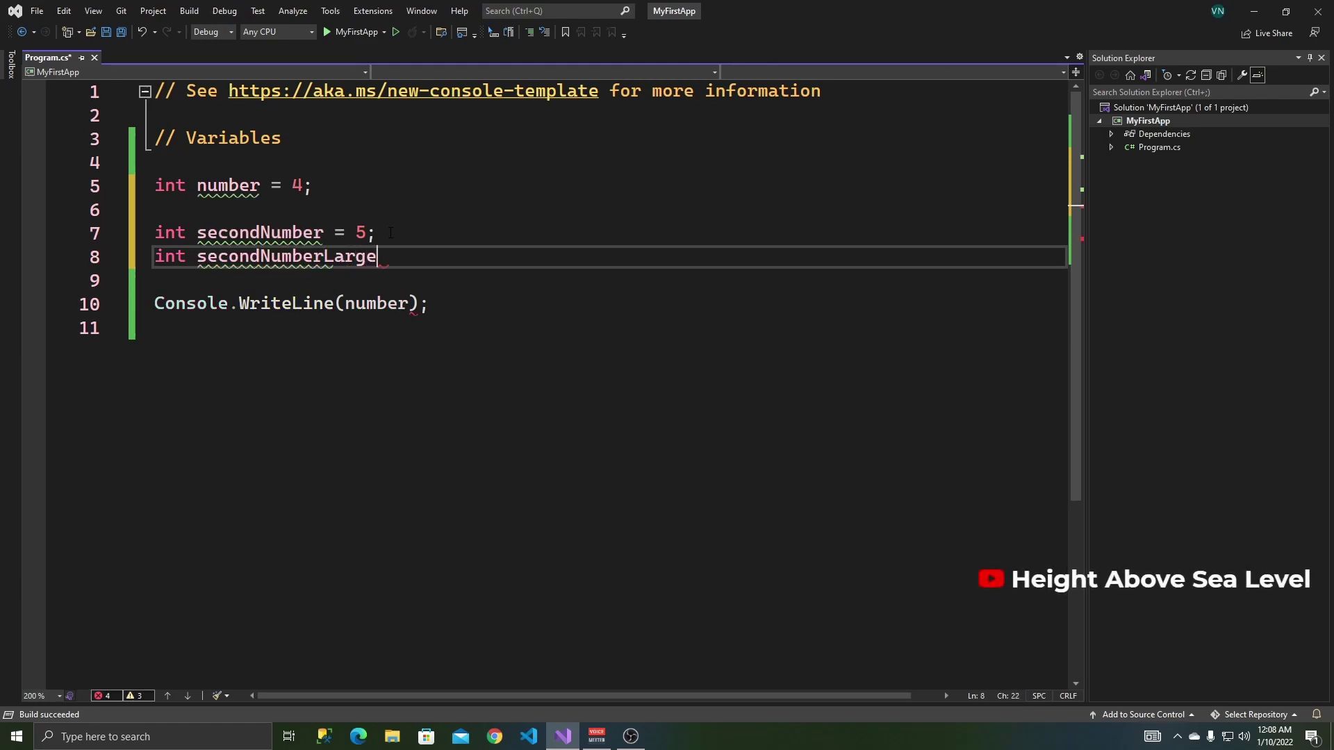
{"action": "type", "text": " = 199"}
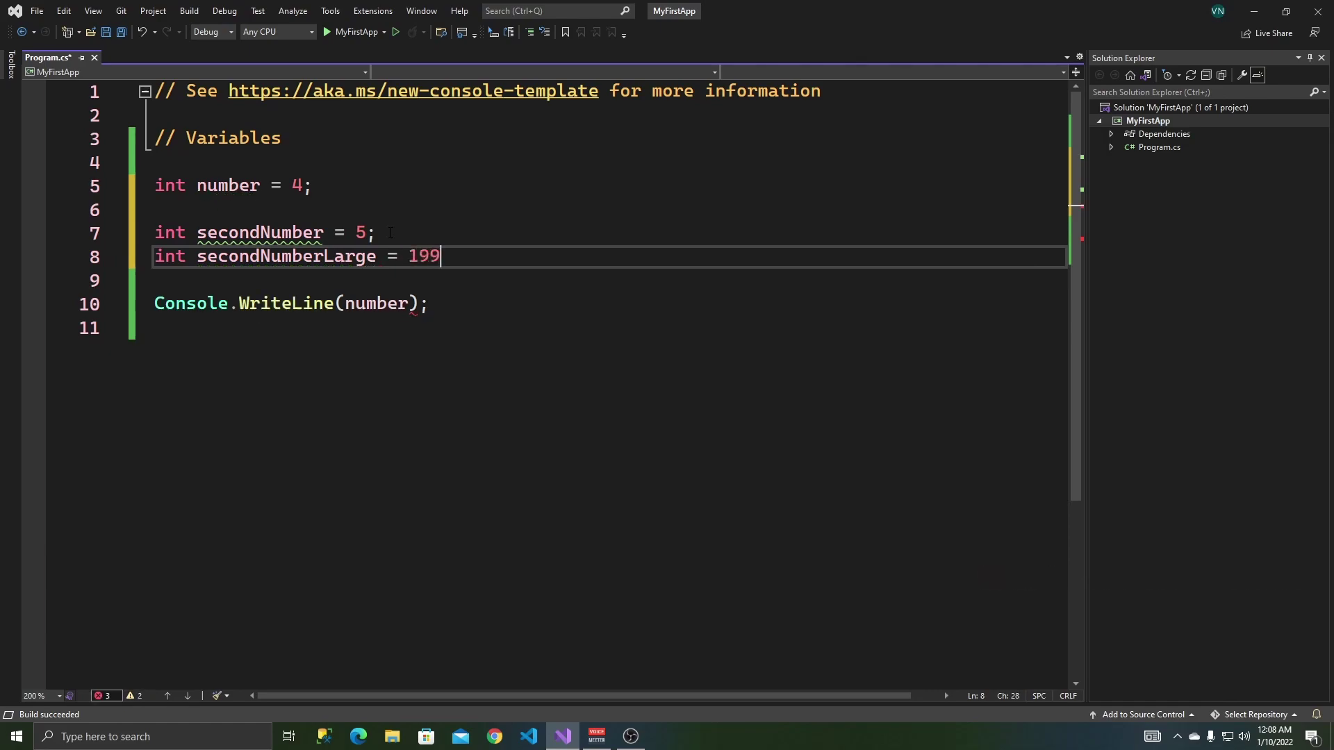
{"action": "type", "text": "';"}
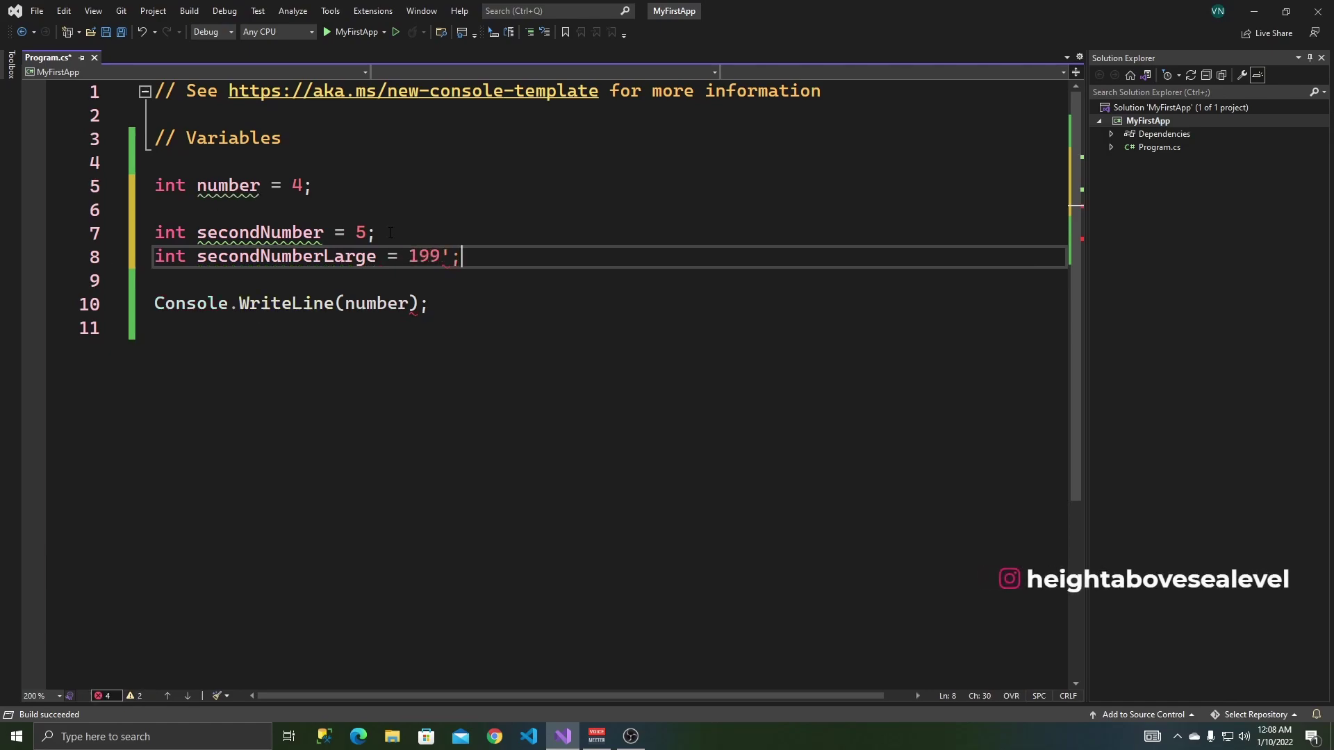
{"action": "key", "text": "BackSpace"}
{"action": "key", "text": "BackSpace"}
{"action": "type", "text": ";"}
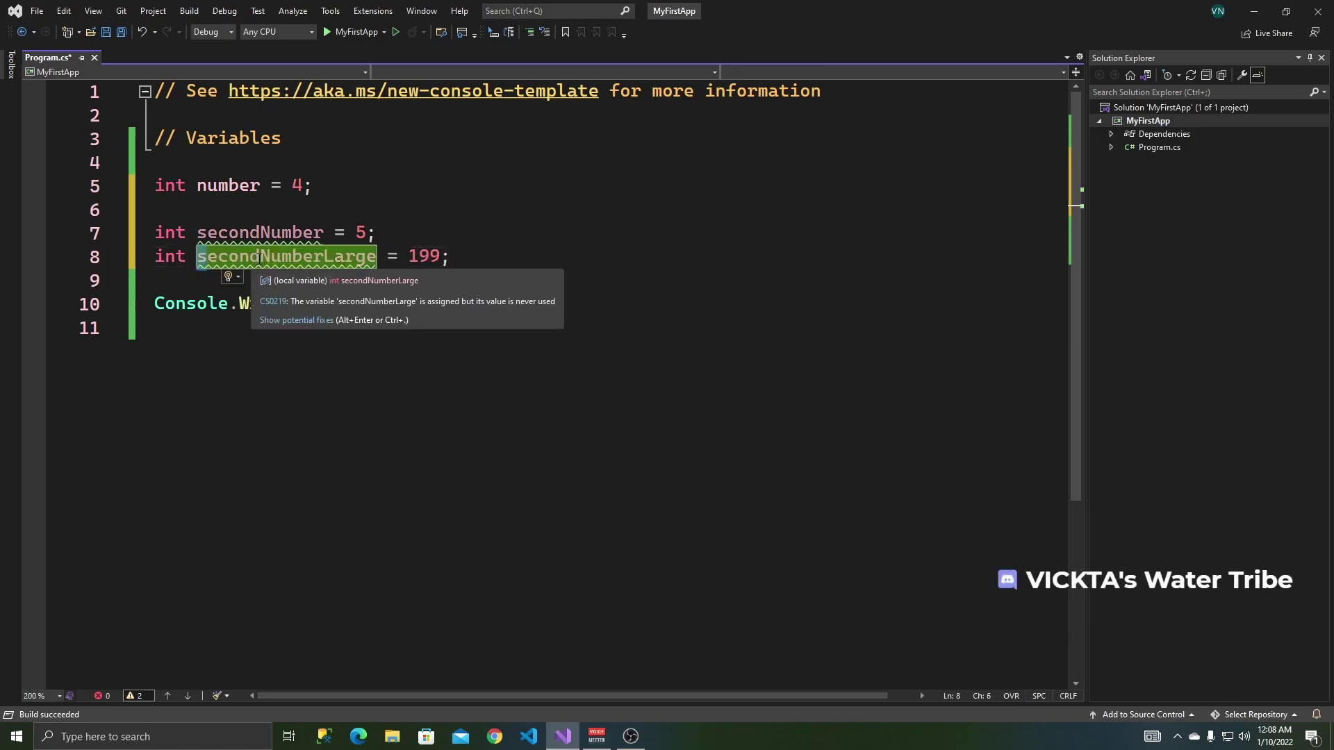
Step: Return to insert mode and add blank lines before Console.WriteLine(number)
{"action": "key", "text": "Up"}
{"action": "left_click", "coordinate": [485, 259]}
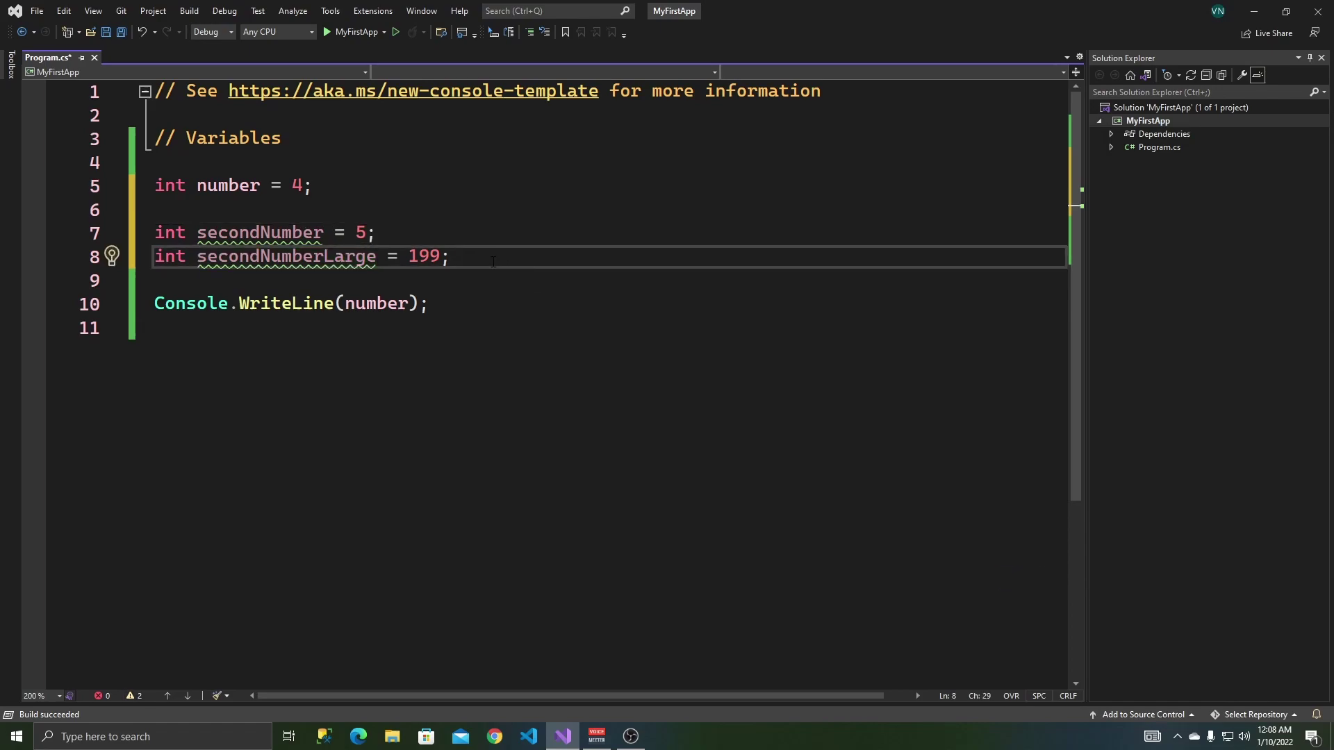
{"action": "key", "text": "Down"}
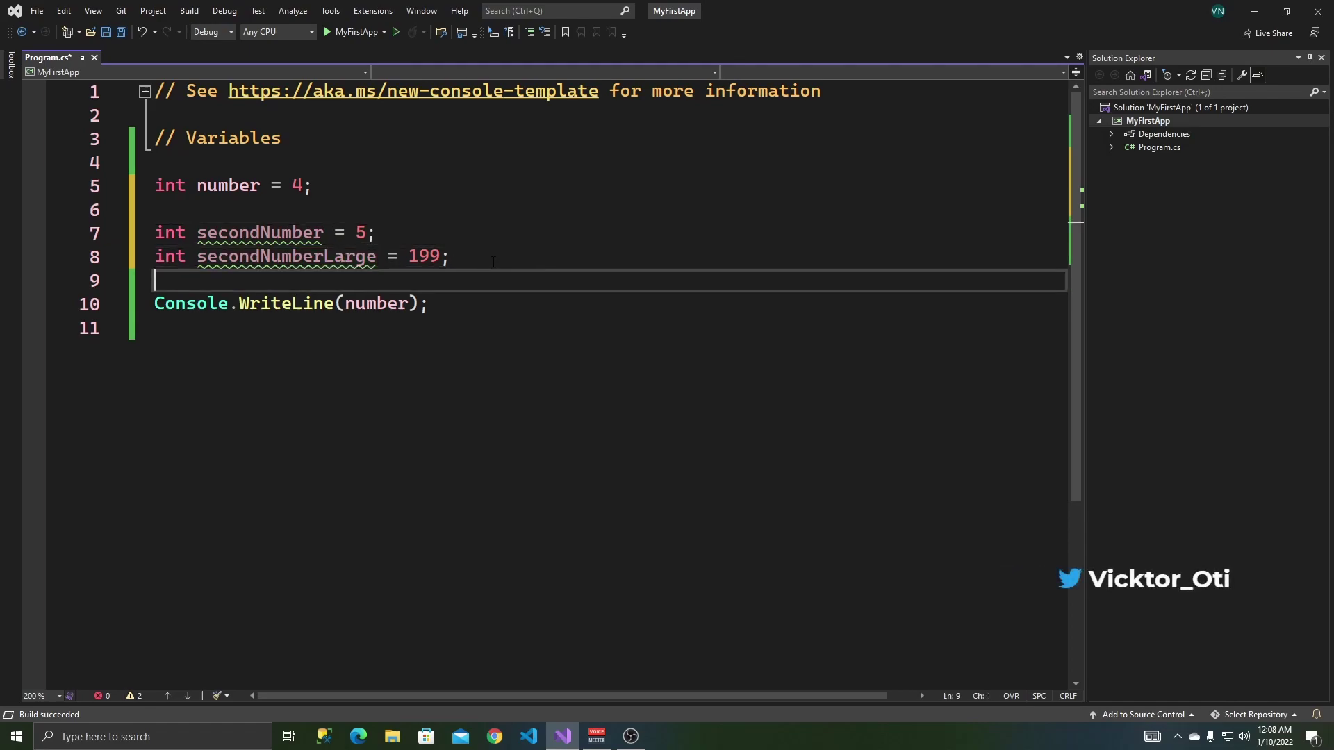
{"action": "key", "text": "Up"}
{"action": "key", "text": "Down"}
{"action": "key", "text": "Insert"}
{"action": "key", "text": "Return"}
{"action": "key", "text": "Return"}
{"action": "key", "text": "Up"}
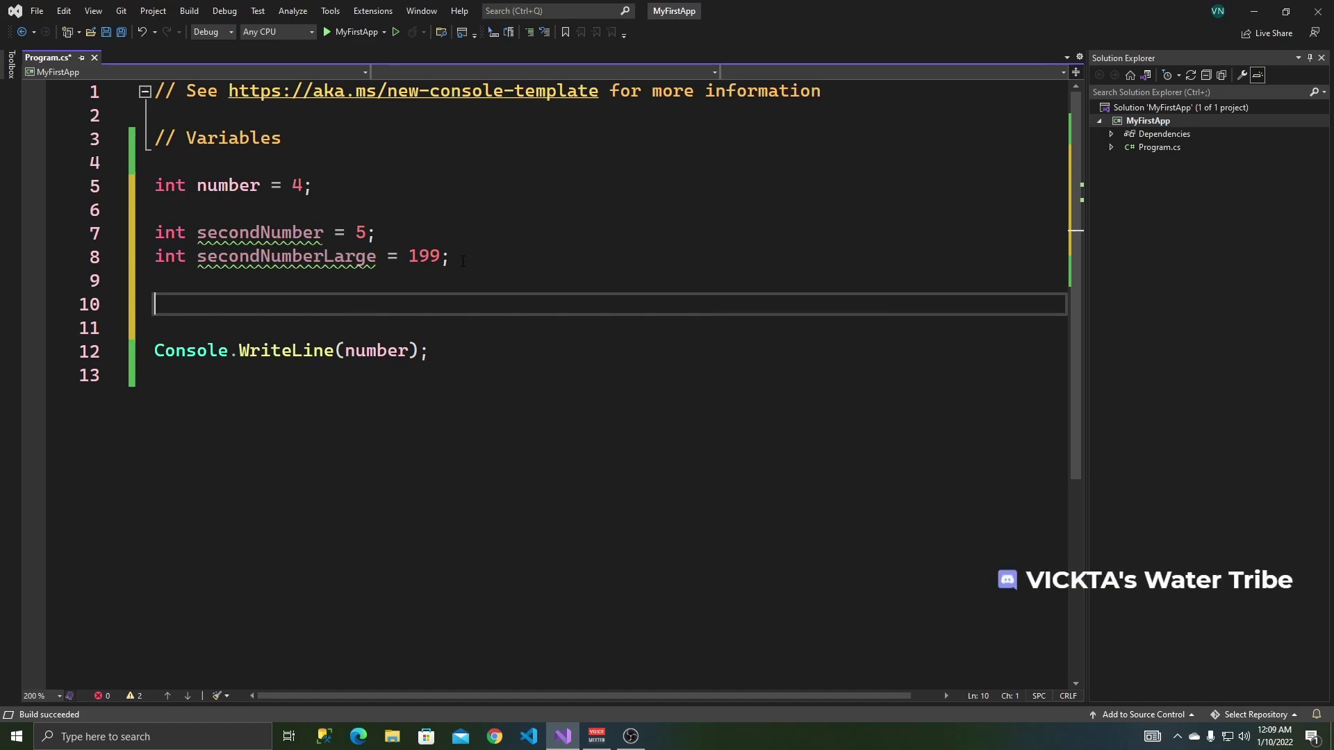
Step: Add a new line below secondNumber and dismiss the suggested thirdNumber declaration
{"action": "left_click", "coordinate": [415, 234]}
{"action": "key", "text": "Return"}
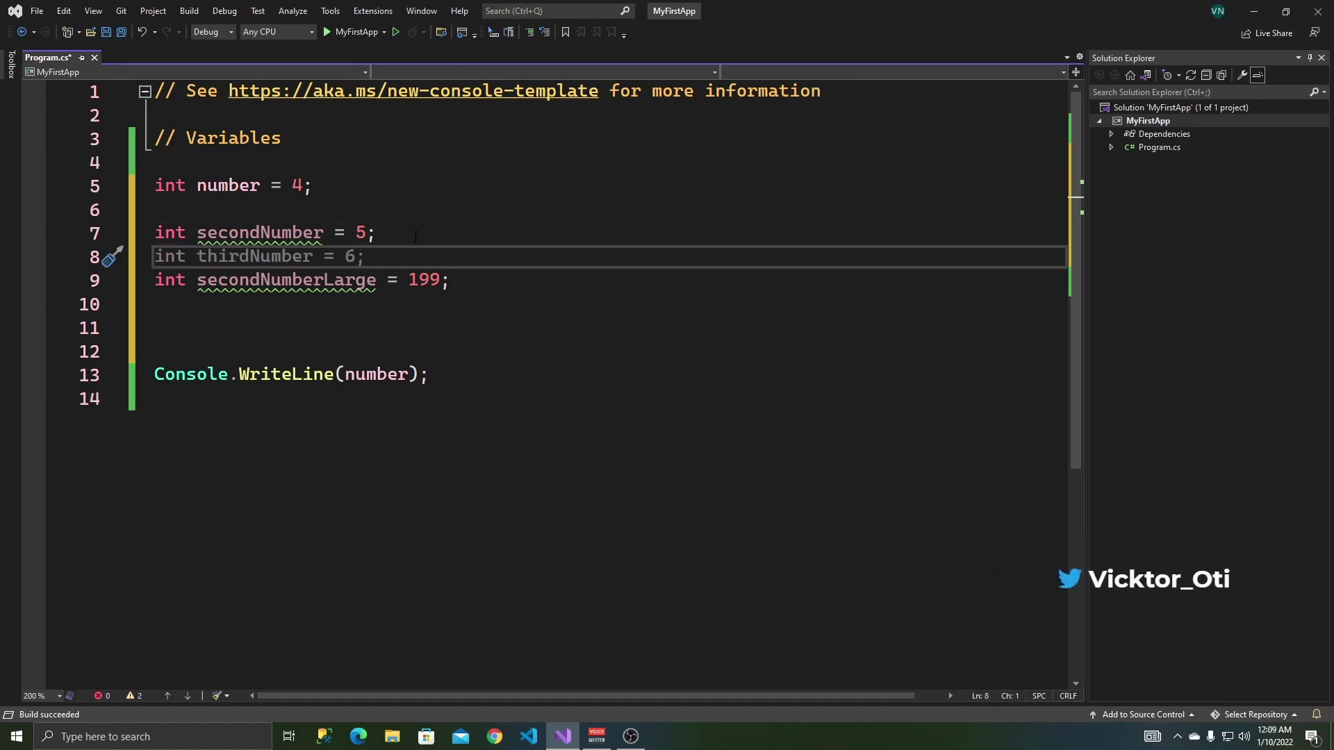
{"action": "key", "text": "Escape"}
{"action": "key", "text": "Down"}
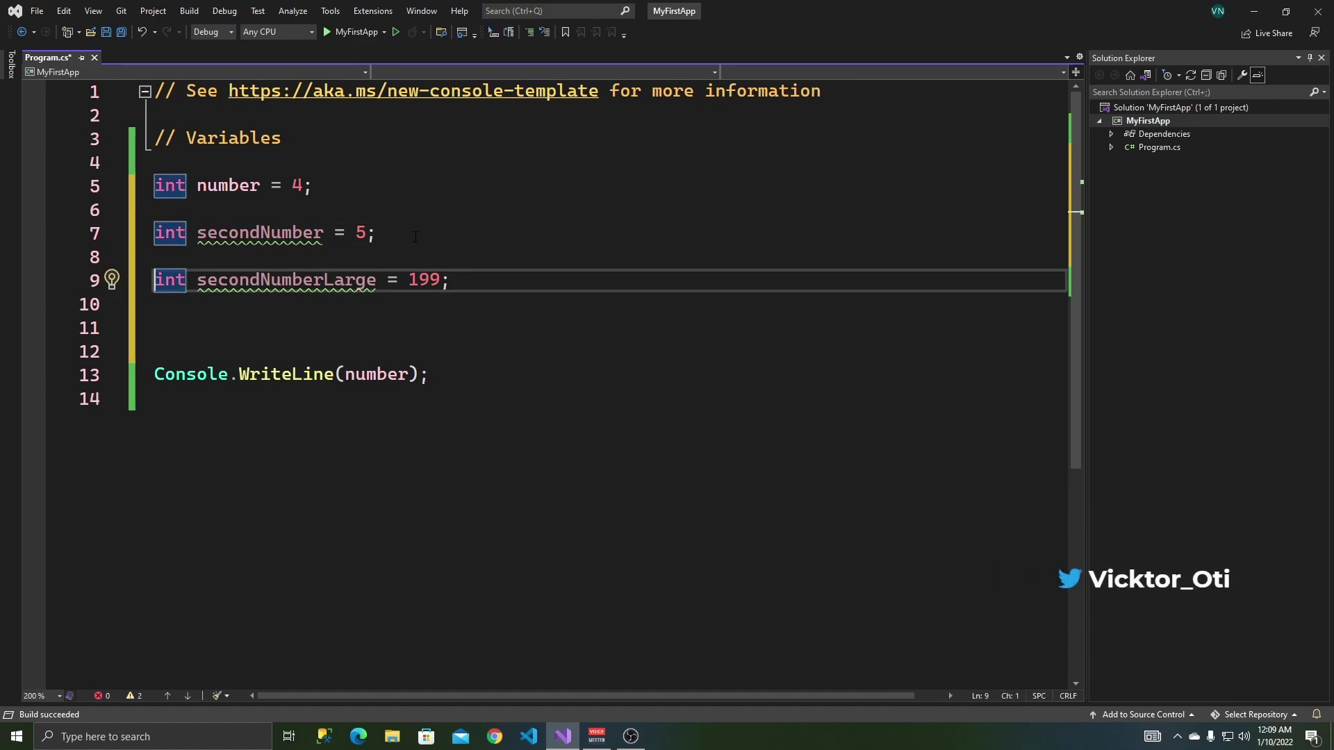
Step: Compare the declarations and delete the int secondNumber = 5 line
{"action": "left_click_drag", "start_coordinate": [462, 281], "coordinate": [154, 279]}
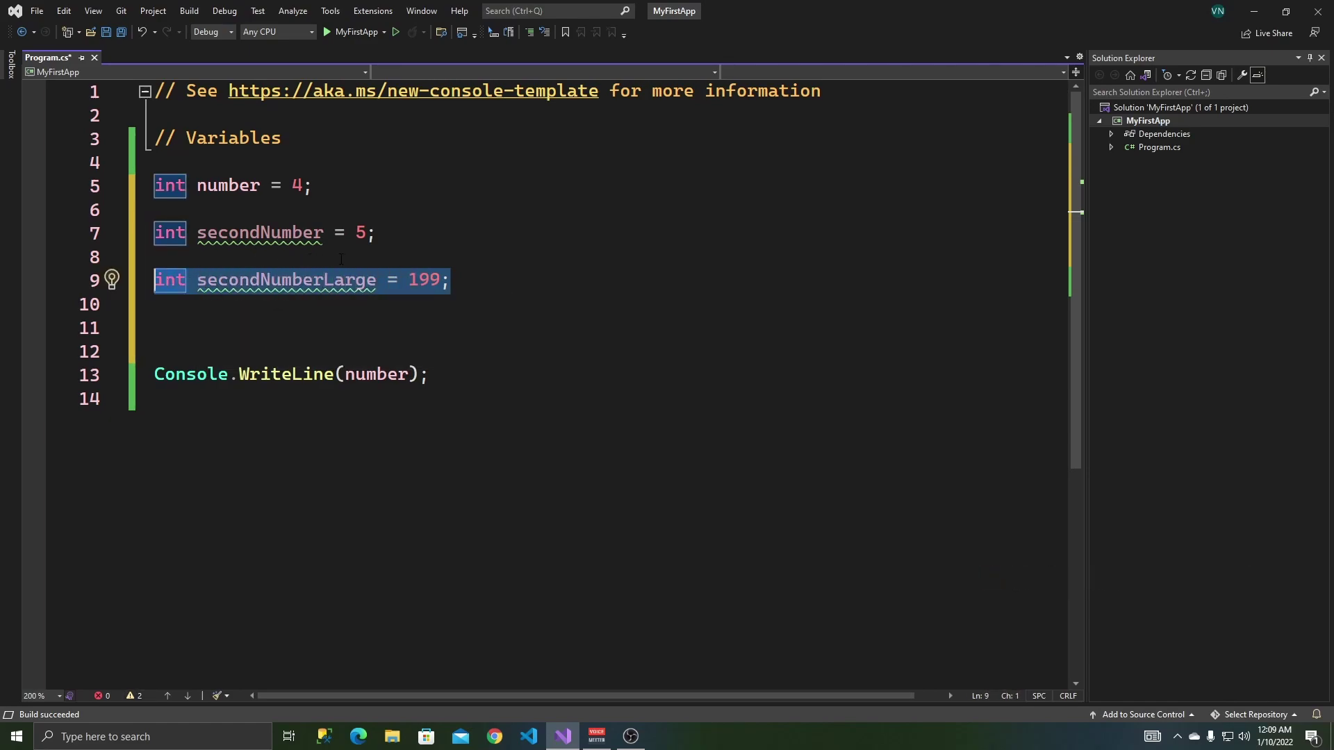
{"action": "left_click", "coordinate": [450, 282]}
{"action": "left_click_drag", "start_coordinate": [449, 281], "coordinate": [154, 282]}
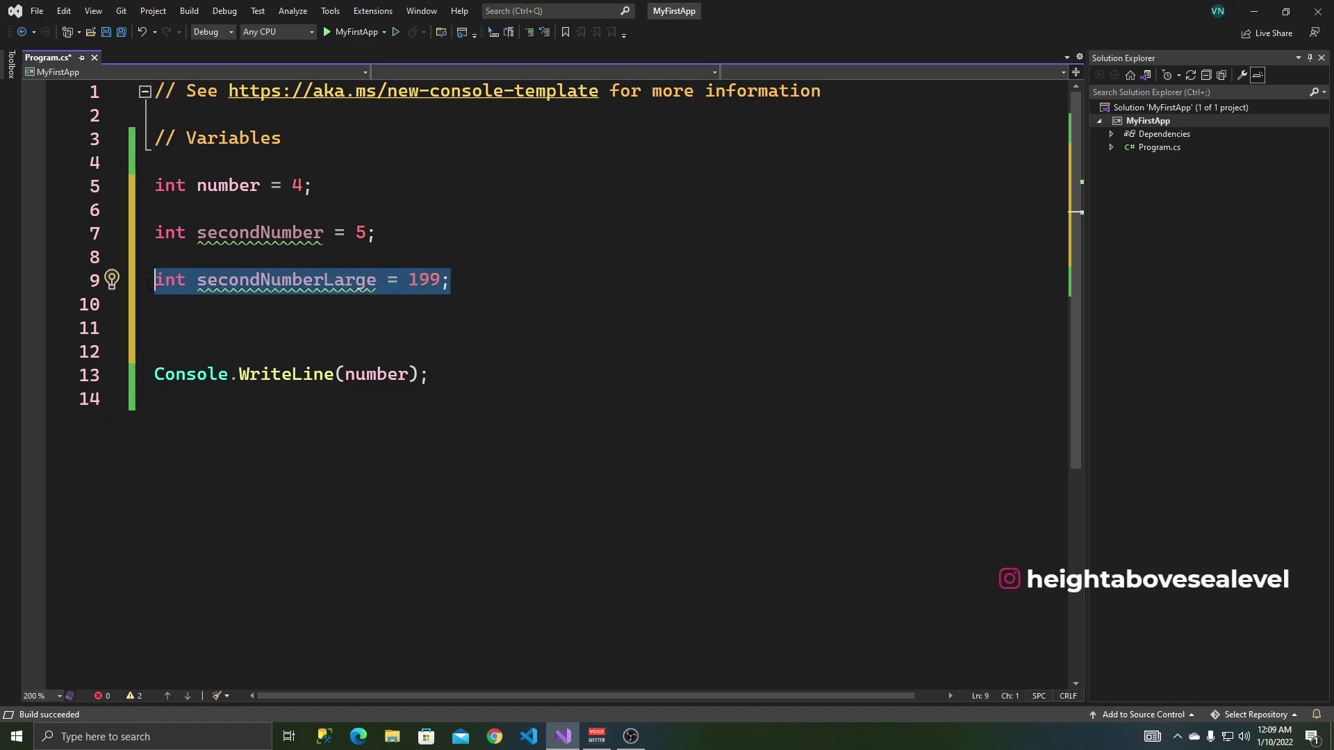
{"action": "left_click", "coordinate": [398, 256]}
{"action": "left_click_drag", "start_coordinate": [450, 282], "coordinate": [154, 282]}
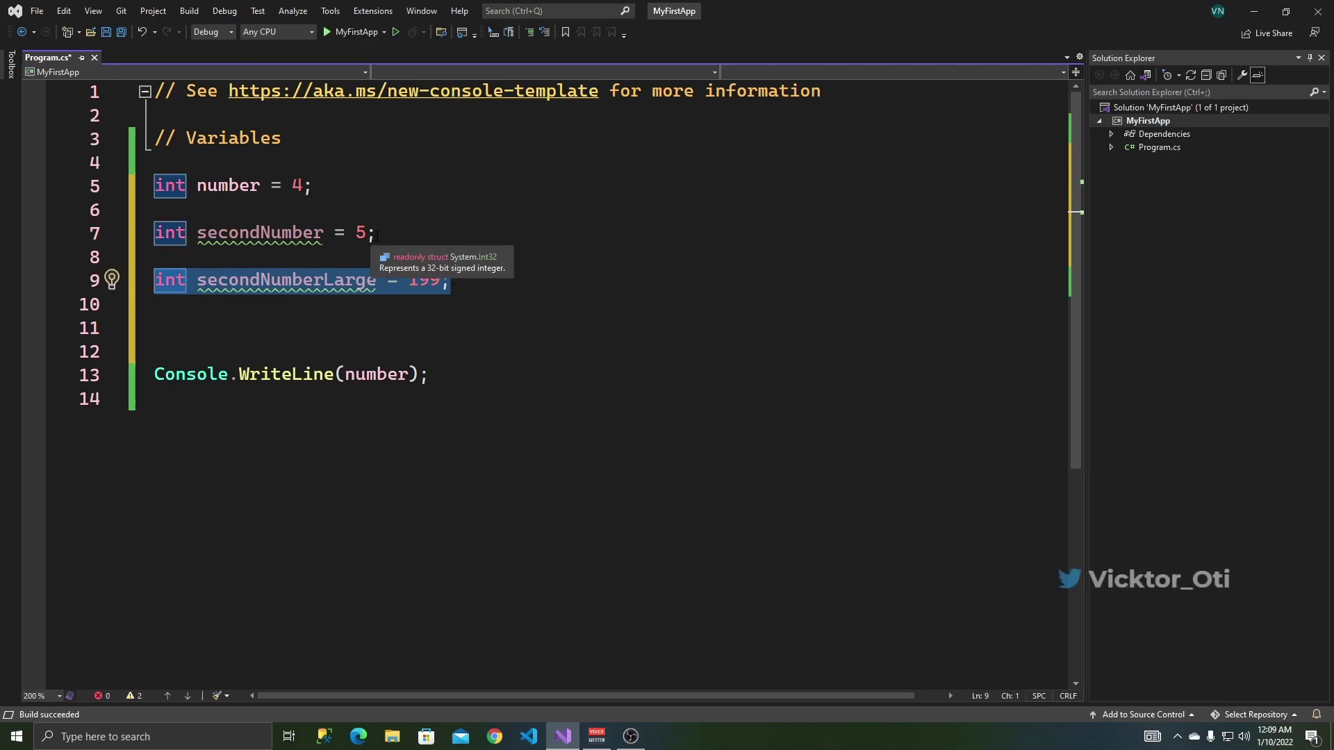
{"action": "left_click_drag", "start_coordinate": [375, 234], "coordinate": [135, 232]}
{"action": "left_click_drag", "start_coordinate": [304, 185], "coordinate": [166, 186]}
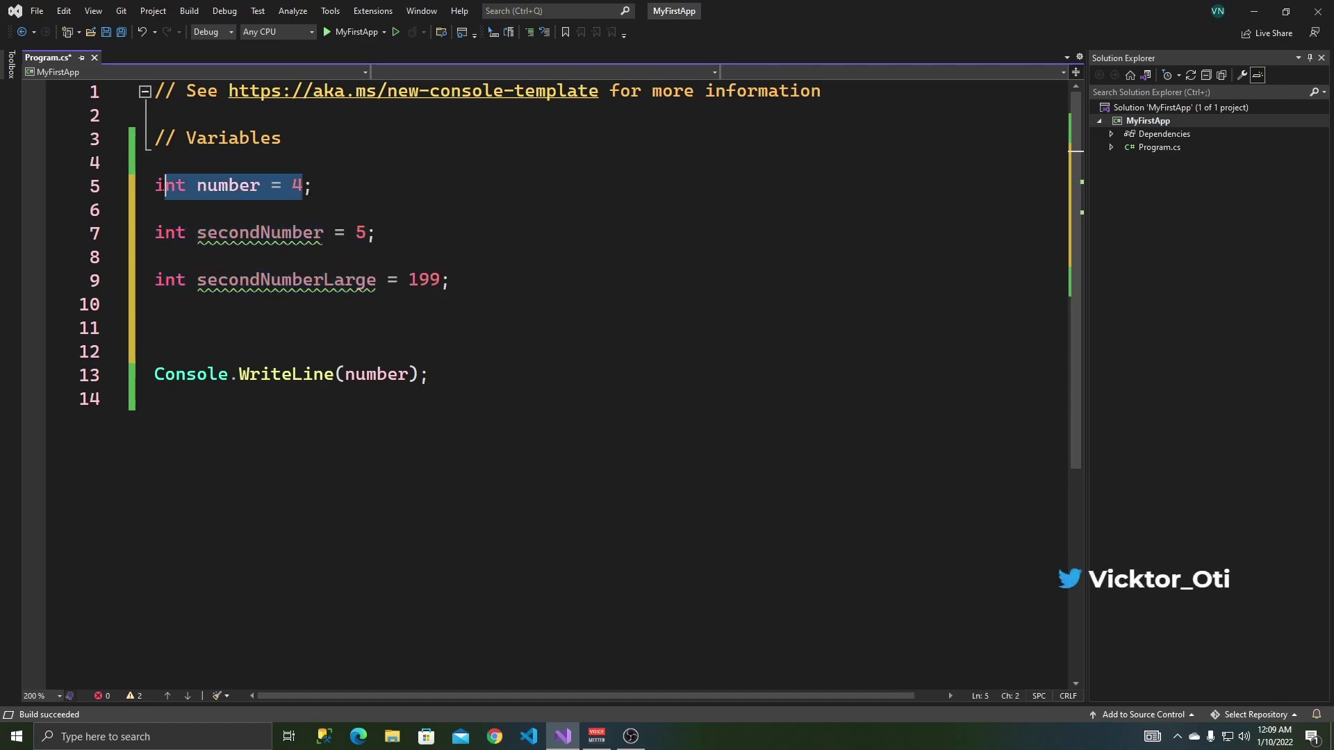
{"action": "left_click_drag", "start_coordinate": [375, 233], "coordinate": [139, 242]}
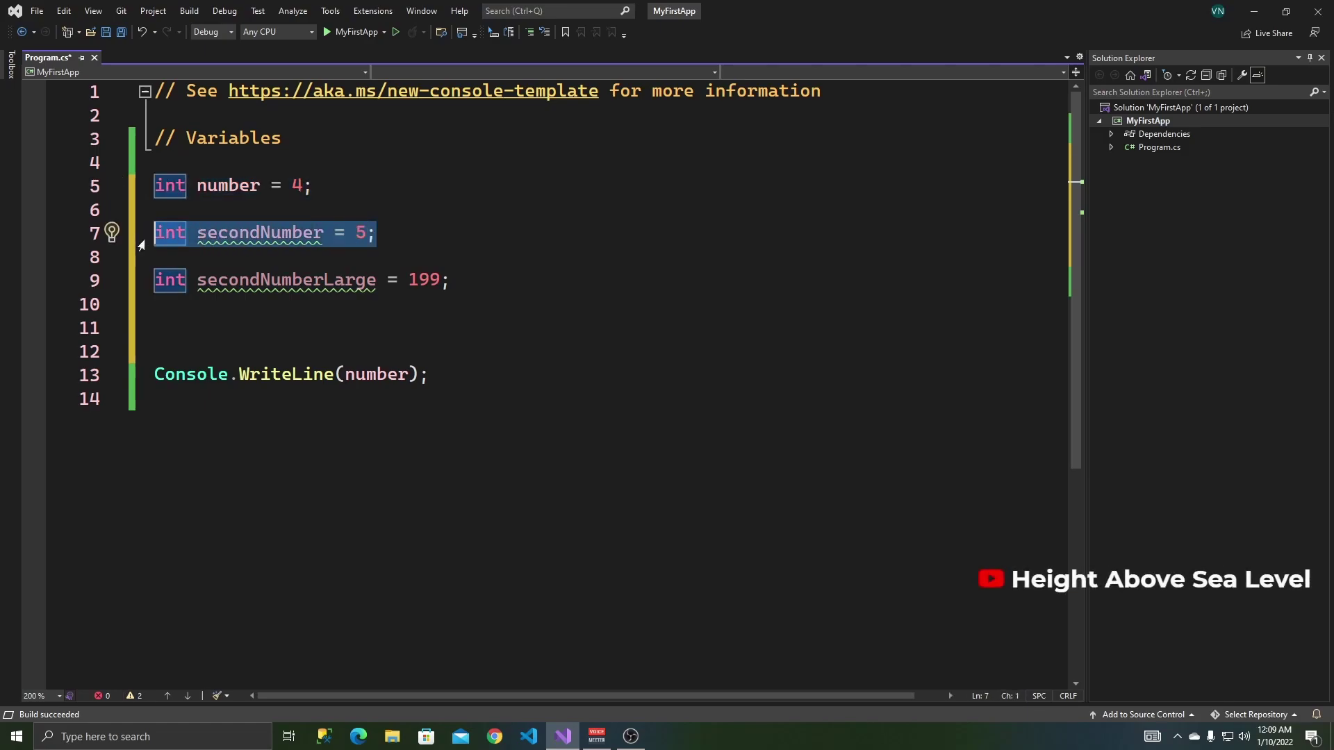
{"action": "key", "text": "BackSpace"}
{"action": "key", "text": "BackSpace"}
{"action": "key", "text": "BackSpace"}
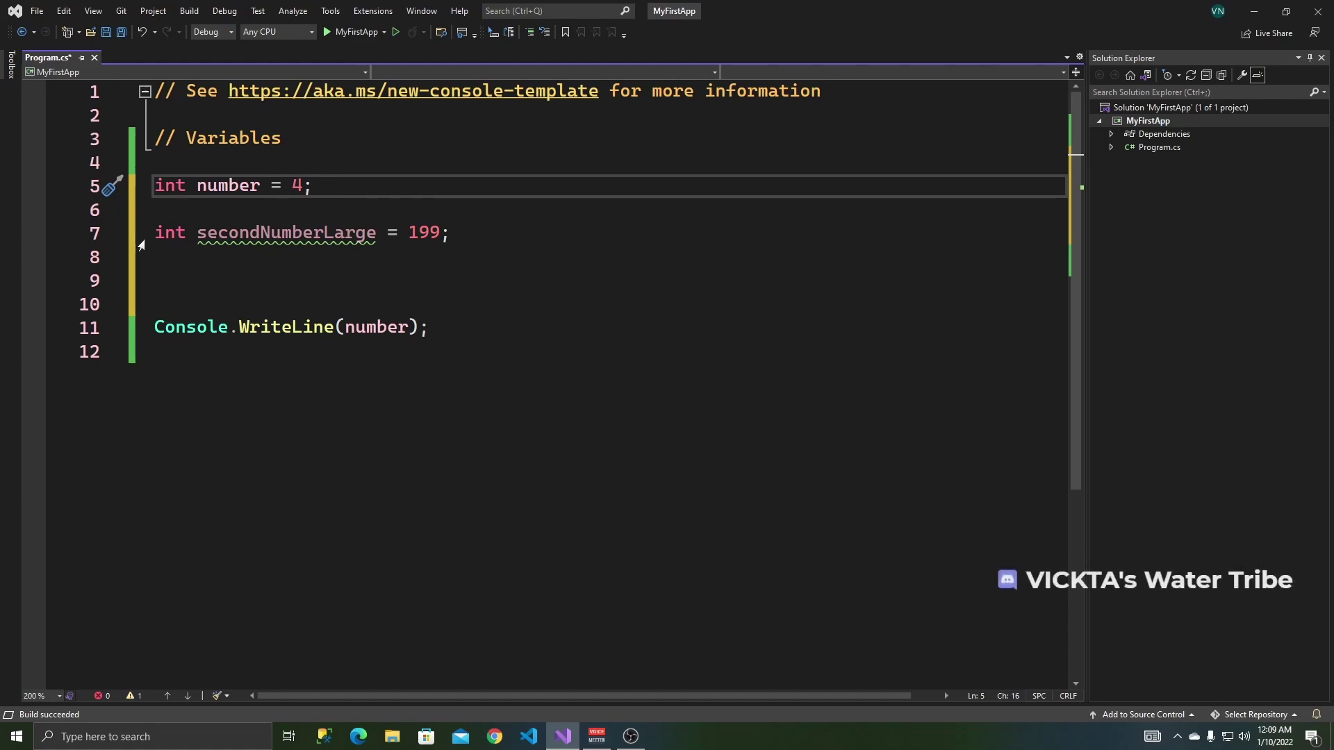
Step: Highlight the int secondNumberLarge = 199 declaration now on line 7
{"action": "left_click_drag", "start_coordinate": [464, 237], "coordinate": [164, 232]}
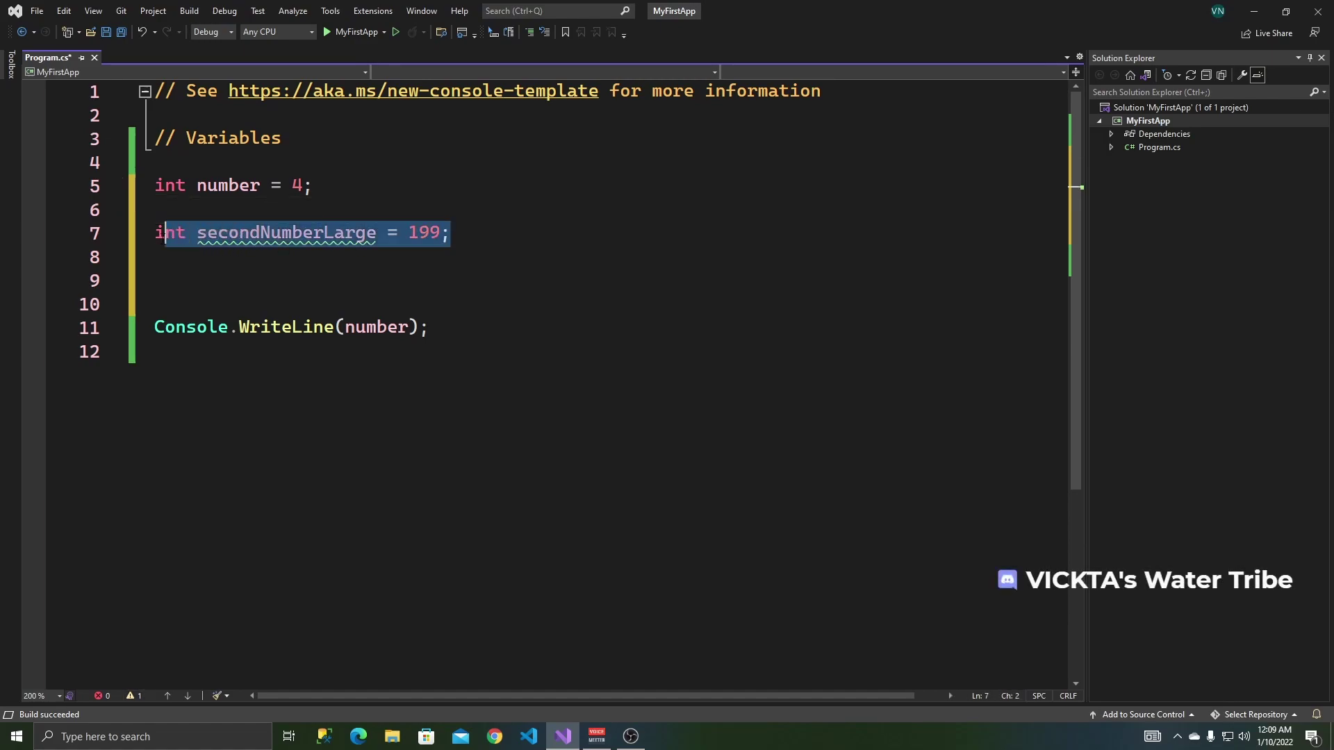
{"action": "left_click", "coordinate": [455, 235]}
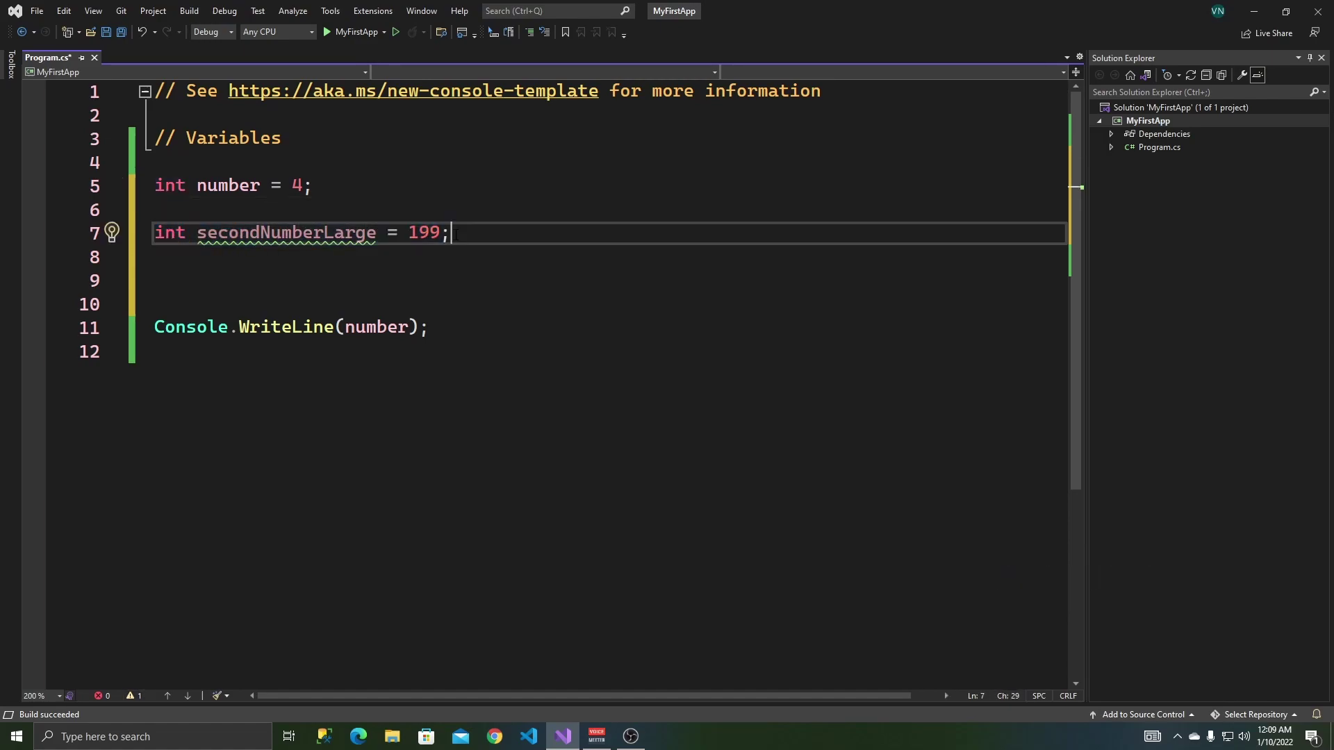
{"action": "left_click_drag", "start_coordinate": [455, 234], "coordinate": [169, 233]}
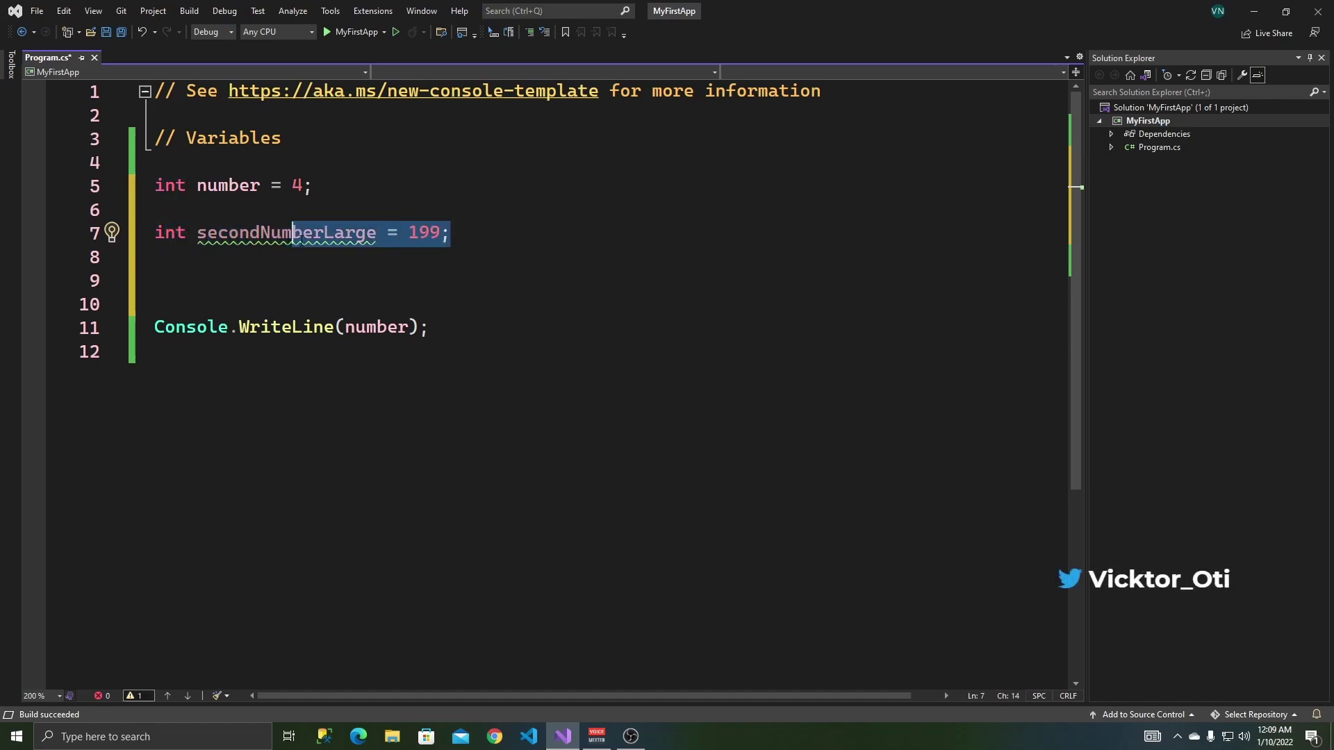
{"action": "mouse_move", "coordinate": [455, 234]}
{"action": "left_mouse_down"}
{"action": "mouse_move", "coordinate": [477, 250]}
{"action": "mouse_move", "coordinate": [155, 233]}
{"action": "left_mouse_up"}
{"action": "left_click", "coordinate": [460, 240]}
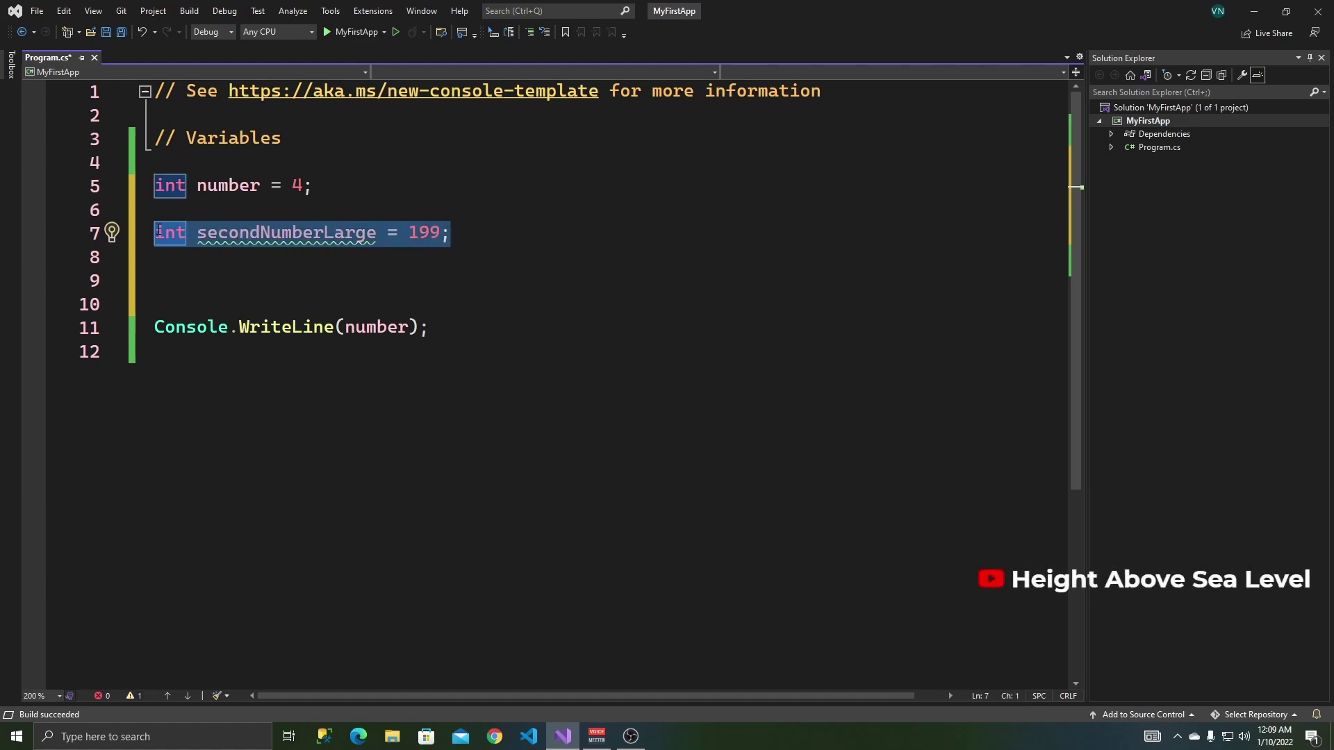
{"action": "left_click", "coordinate": [454, 233]}
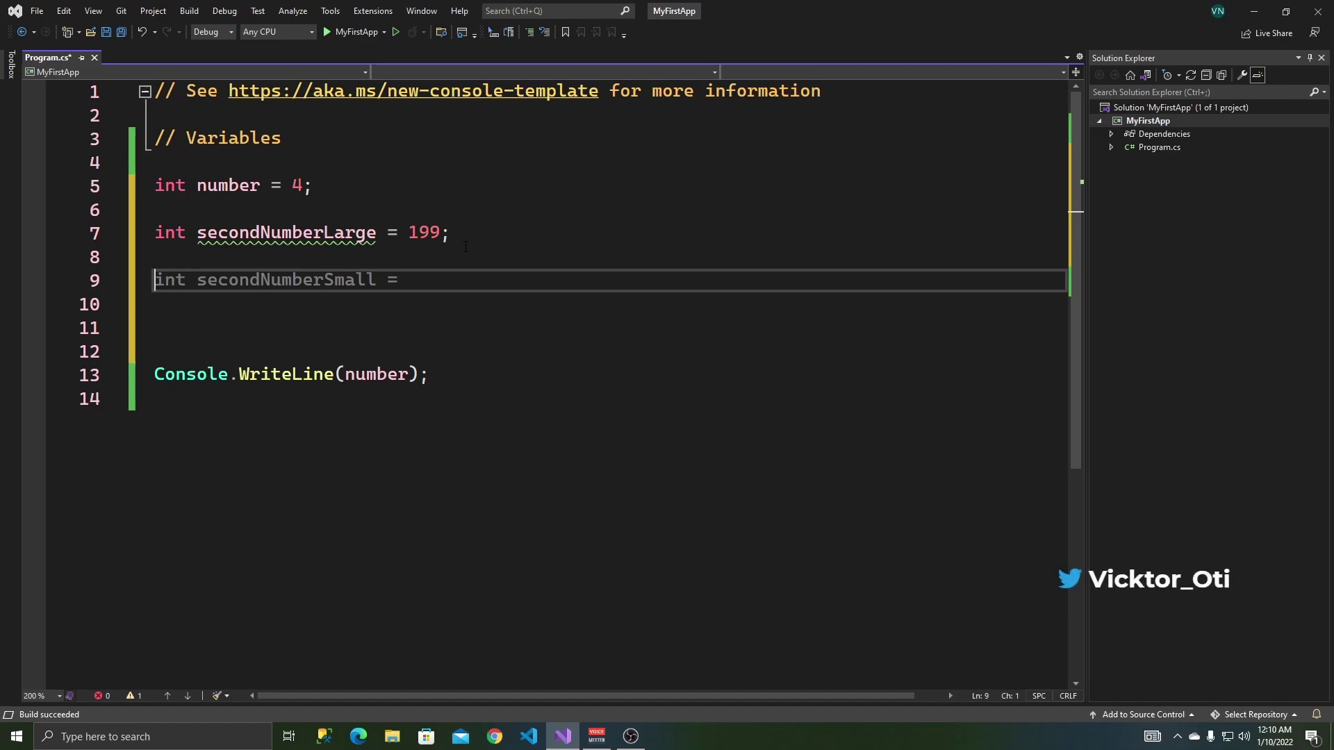
{"action": "left_click_drag", "start_coordinate": [455, 238], "coordinate": [154, 232]}
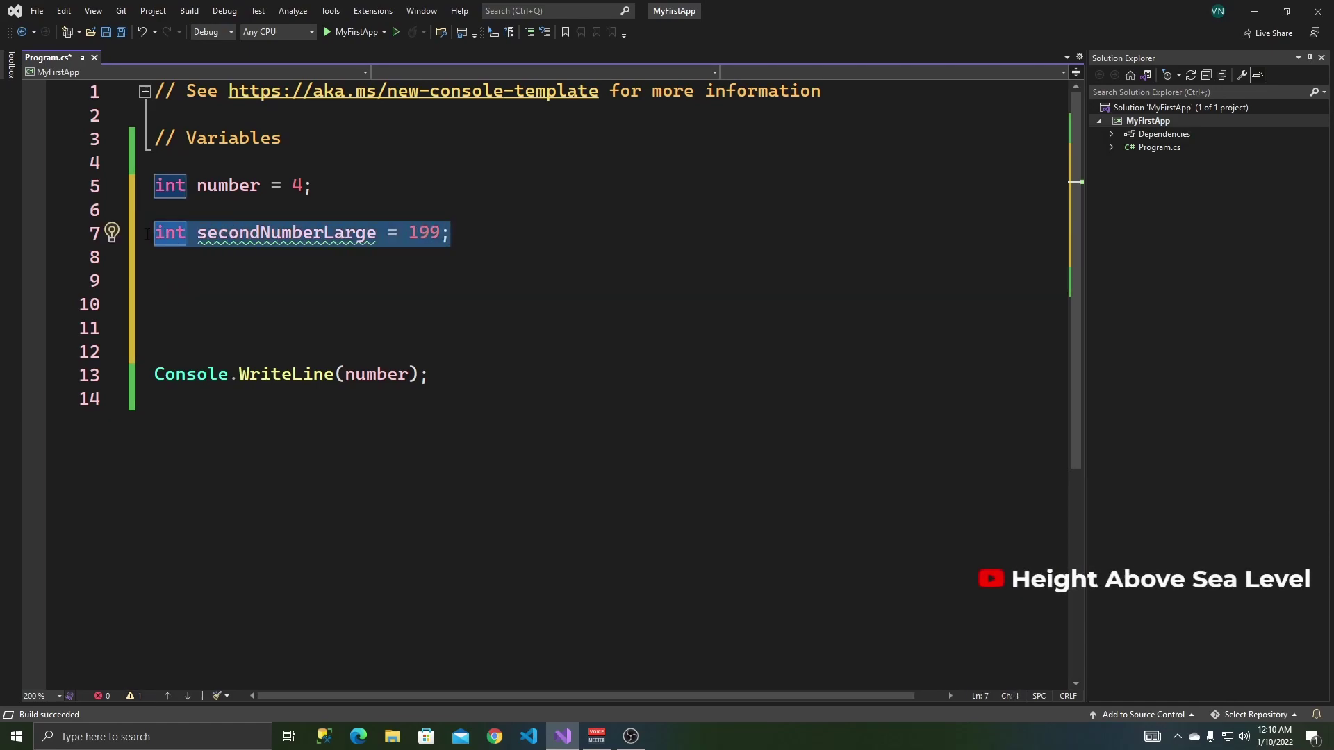
{"action": "left_click", "coordinate": [472, 238]}
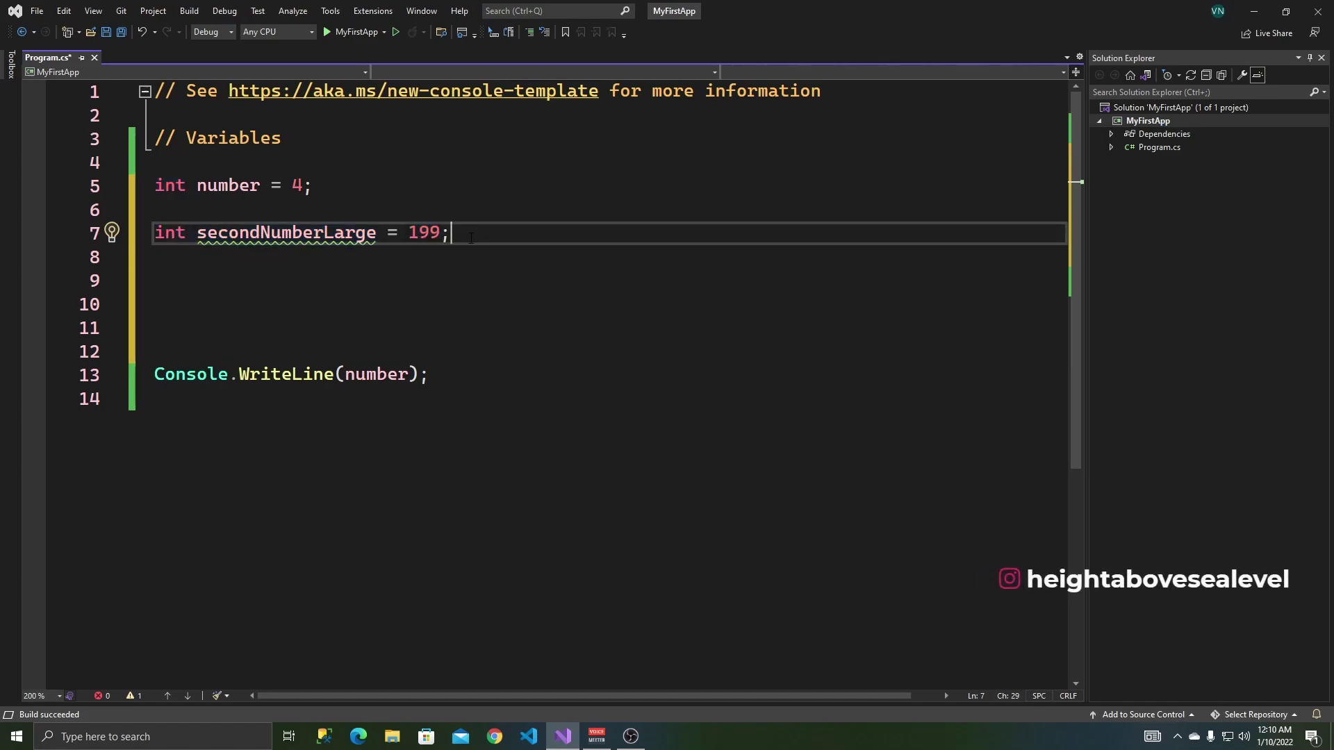
Step: Declare string firstName = 'Elon'; on line 9 below the integer variables
{"action": "key", "text": "Return"}
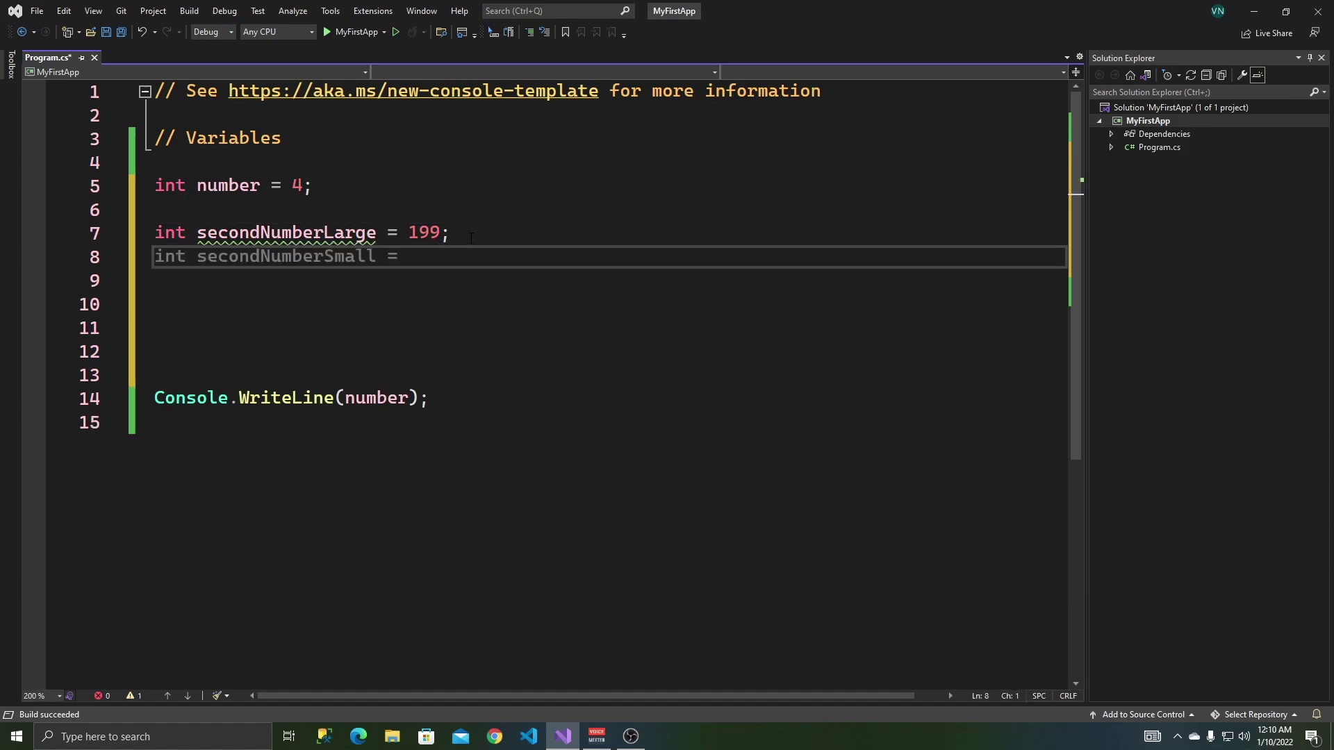
{"action": "key", "text": "Return"}
{"action": "type", "text": "str"}
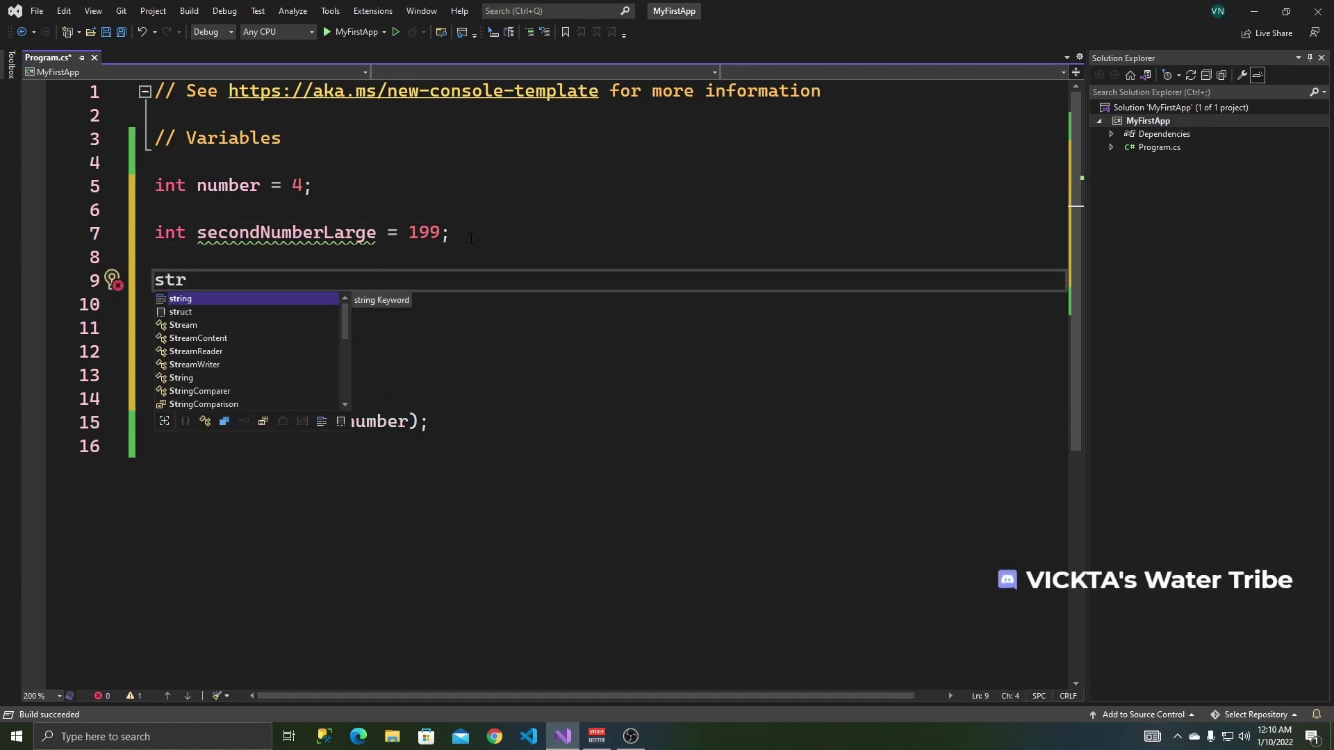
{"action": "type", "text": "ing"}
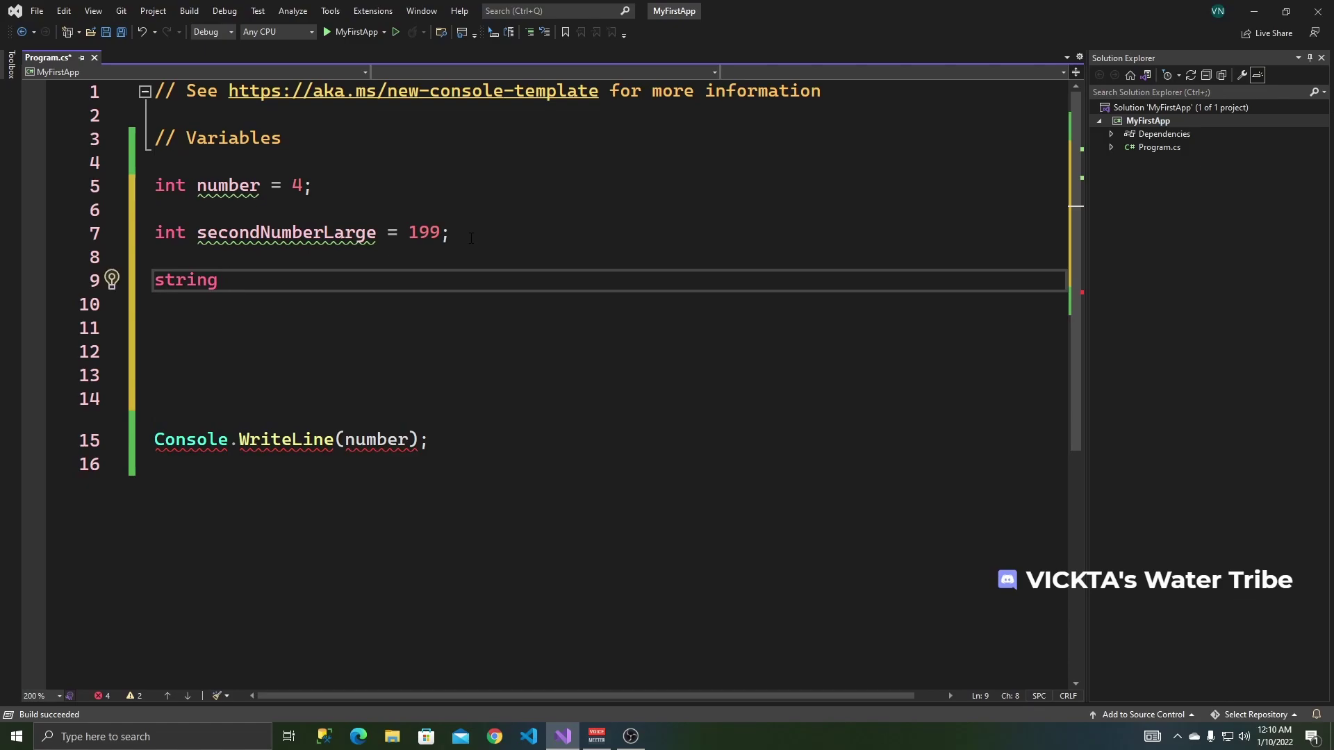
{"action": "key", "text": "BackSpace"}
{"action": "key", "text": "ctrl+shift+Left"}
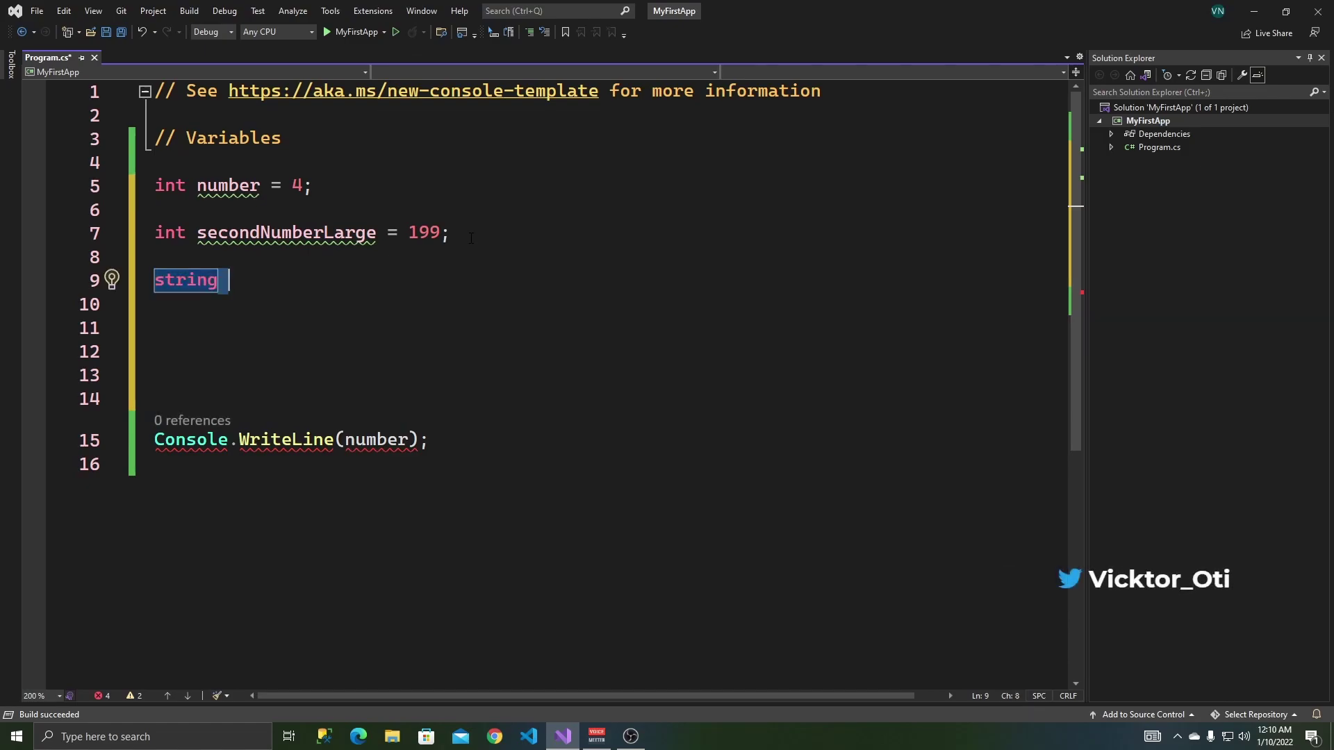
{"action": "key", "text": "Right"}
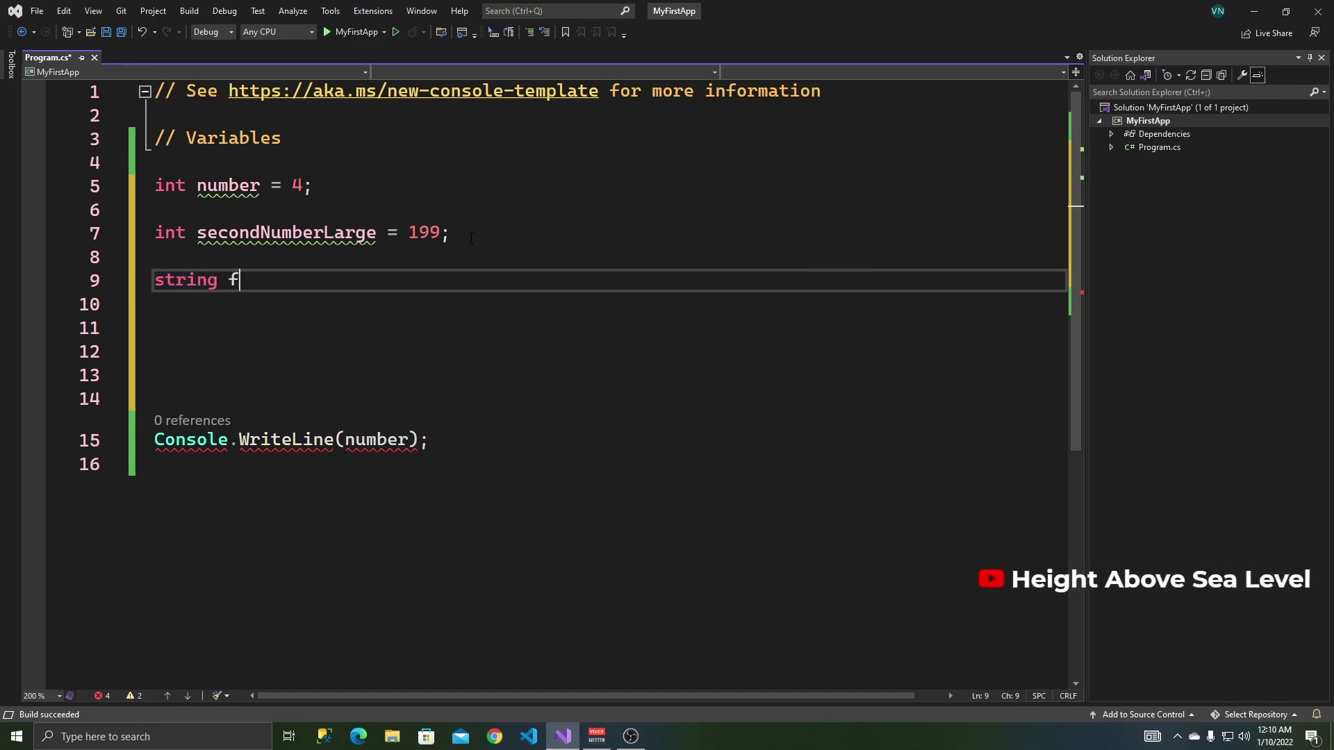
{"action": "type", "text": "firstName = "}
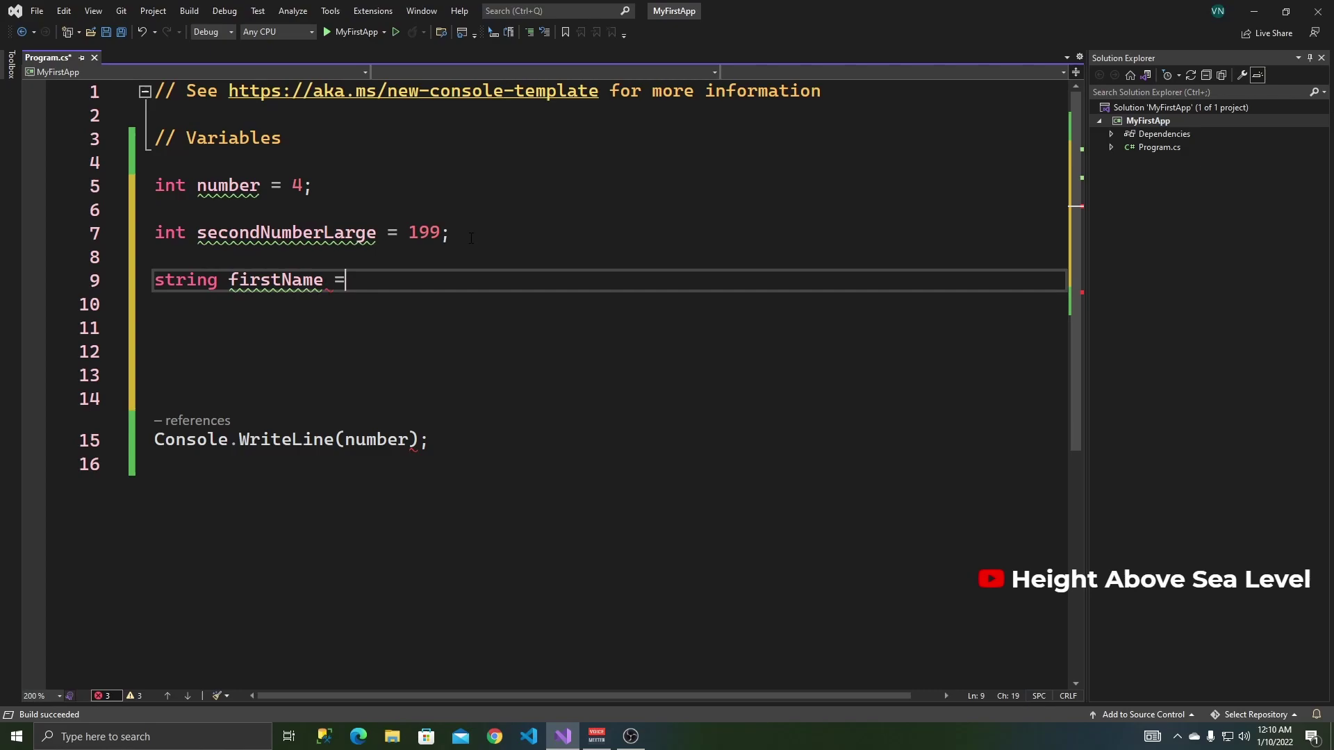
{"action": "type", "text": "\""}
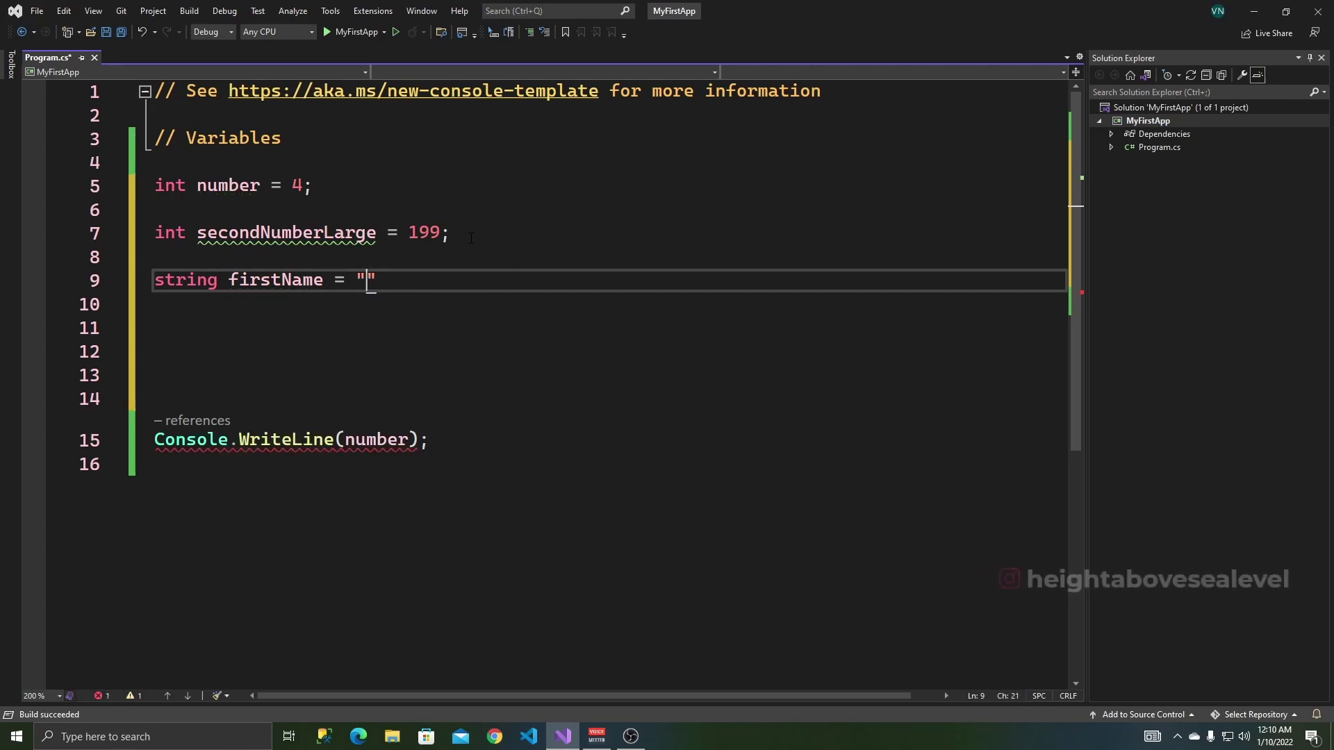
{"action": "type", "text": "\";"}
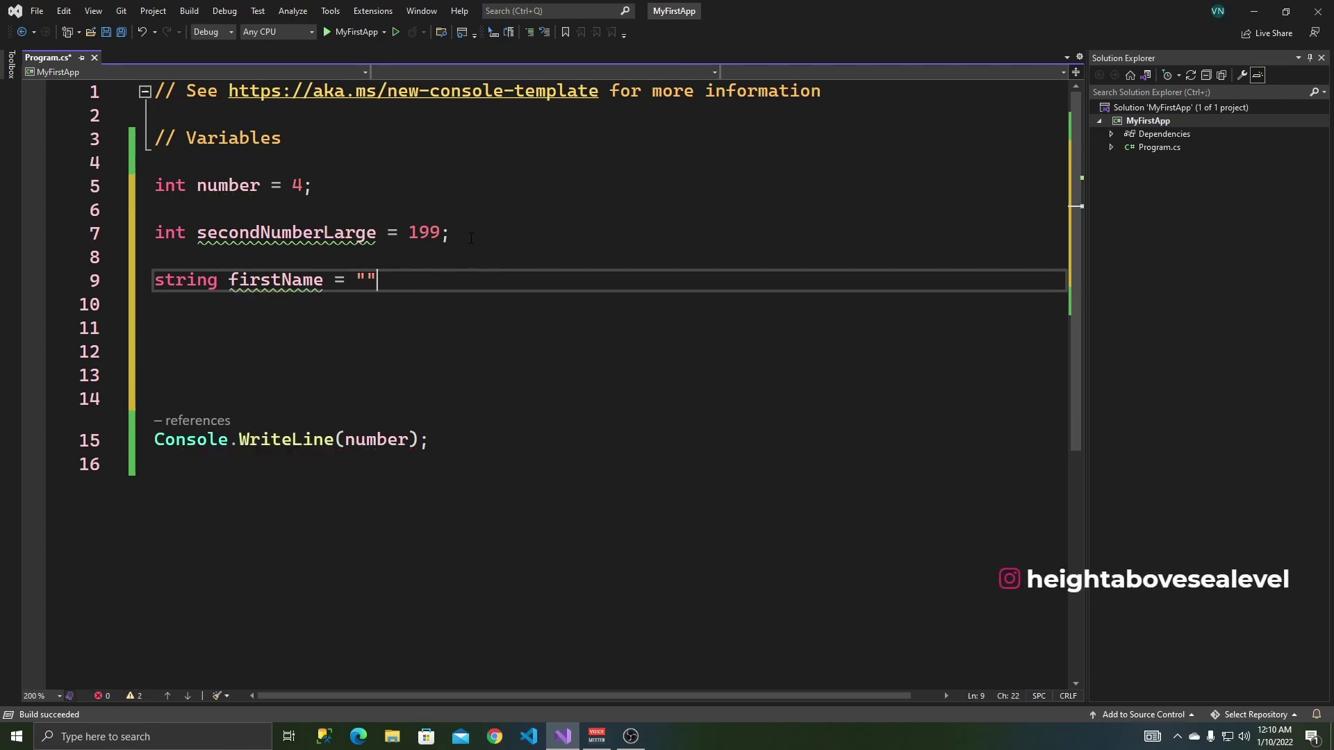
{"action": "key", "text": "Left"}
{"action": "key", "text": "Left"}
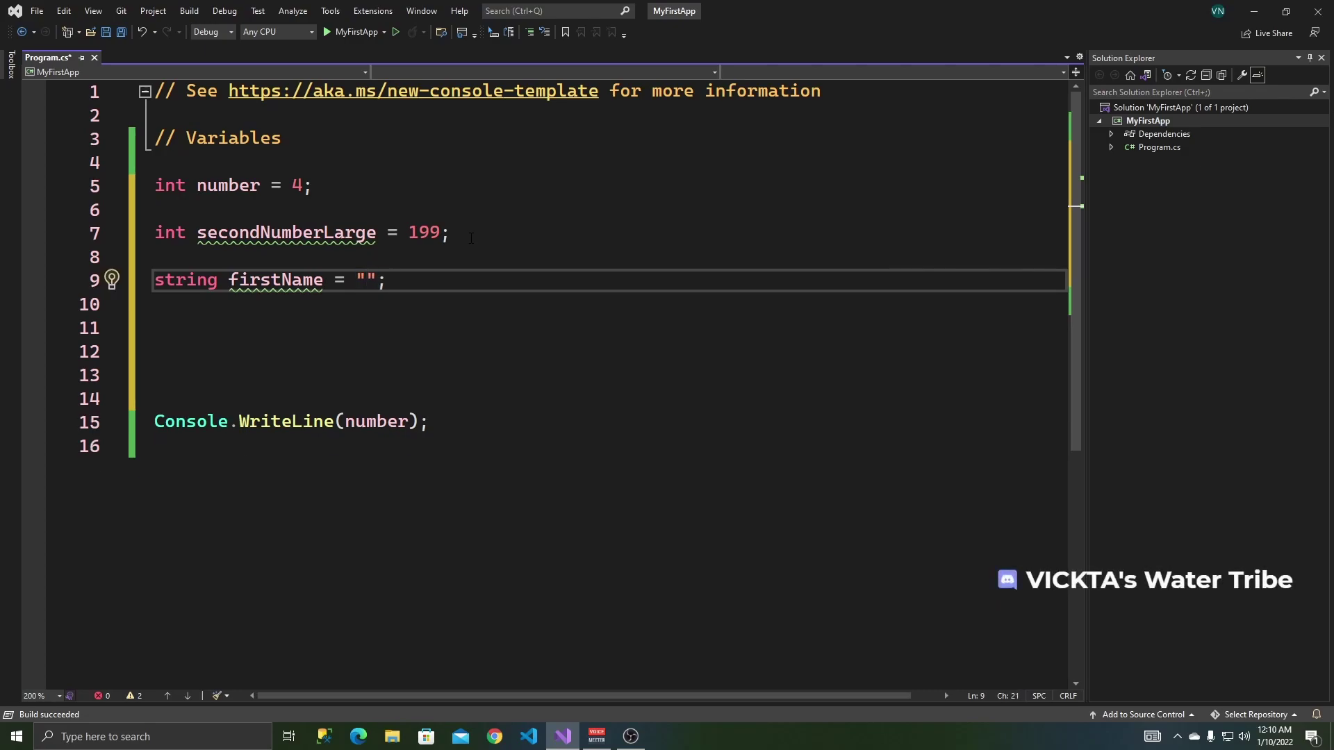
{"action": "key", "text": "BackSpace"}
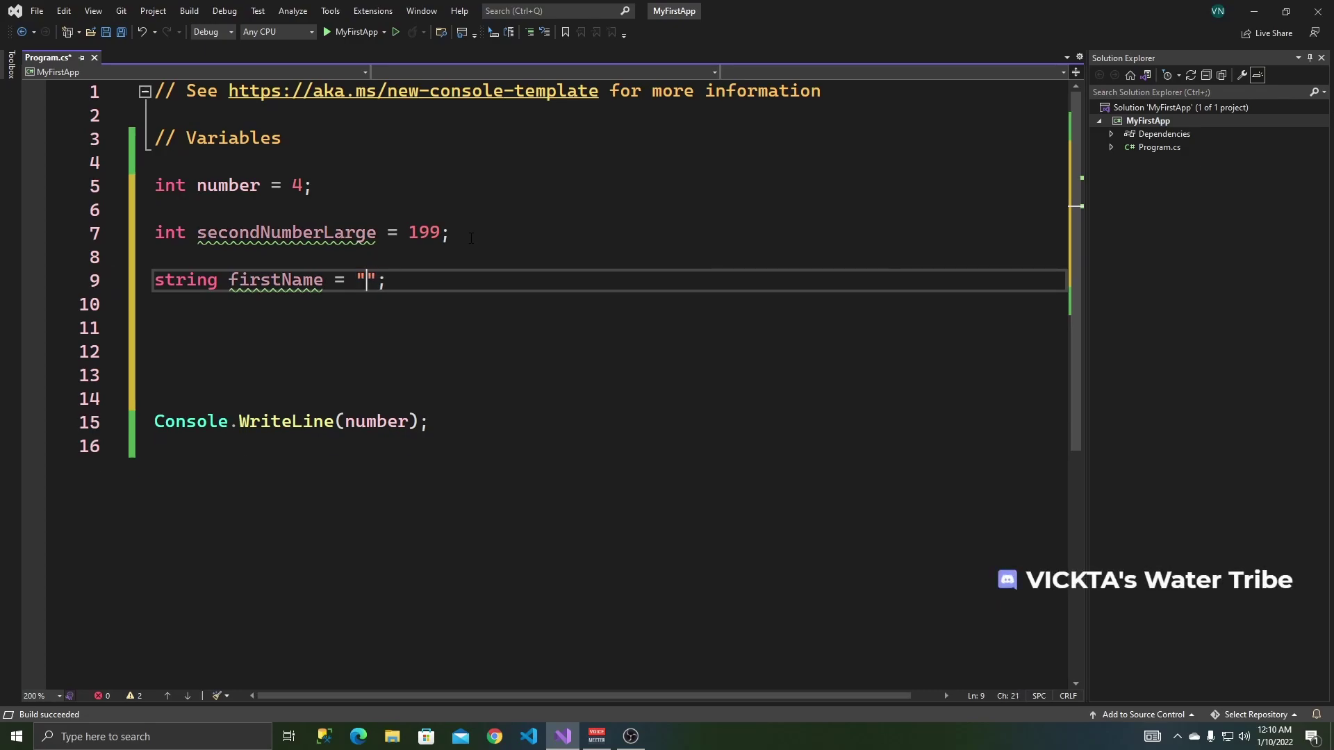
{"action": "type", "text": "Elon"}
Step: Declare string lastName = 'Musk'; on line 10
{"action": "key", "text": "End"}
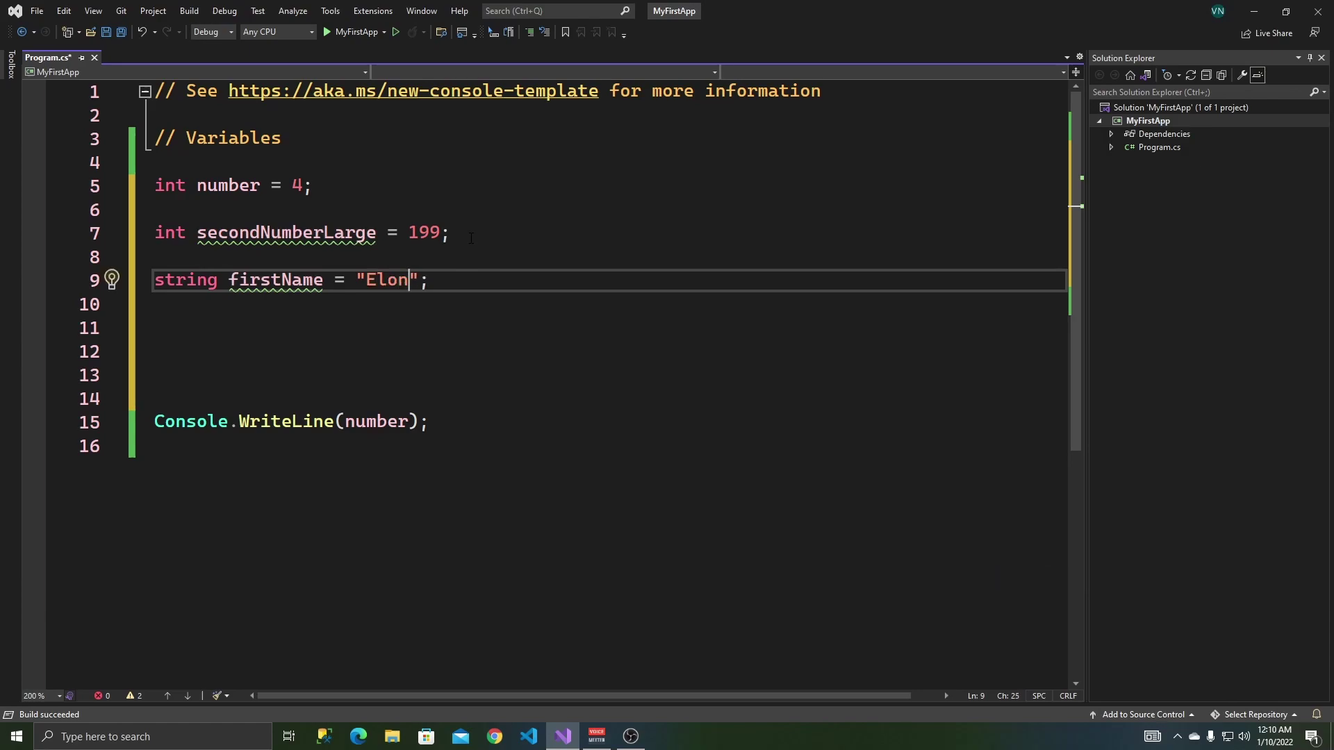
{"action": "key", "text": "Return"}
{"action": "type", "text": "str"}
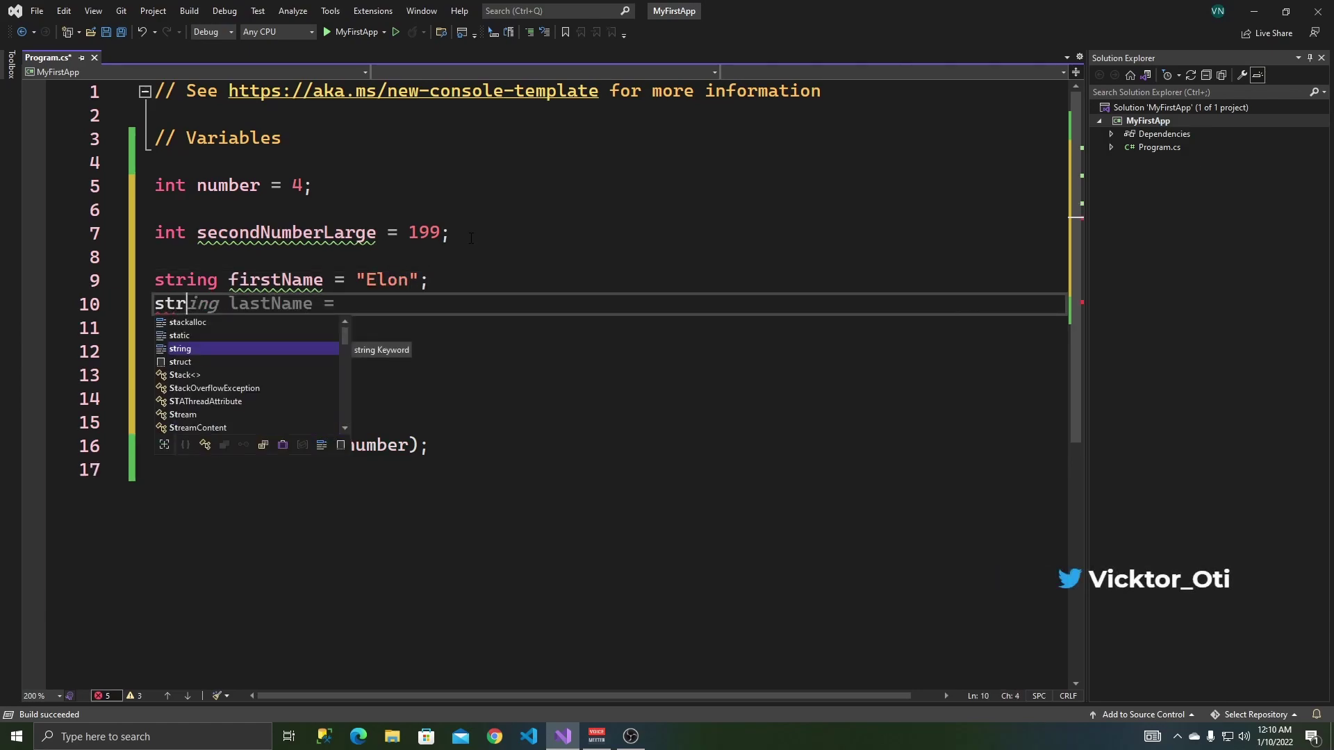
{"action": "type", "text": "ing lastNmae"}
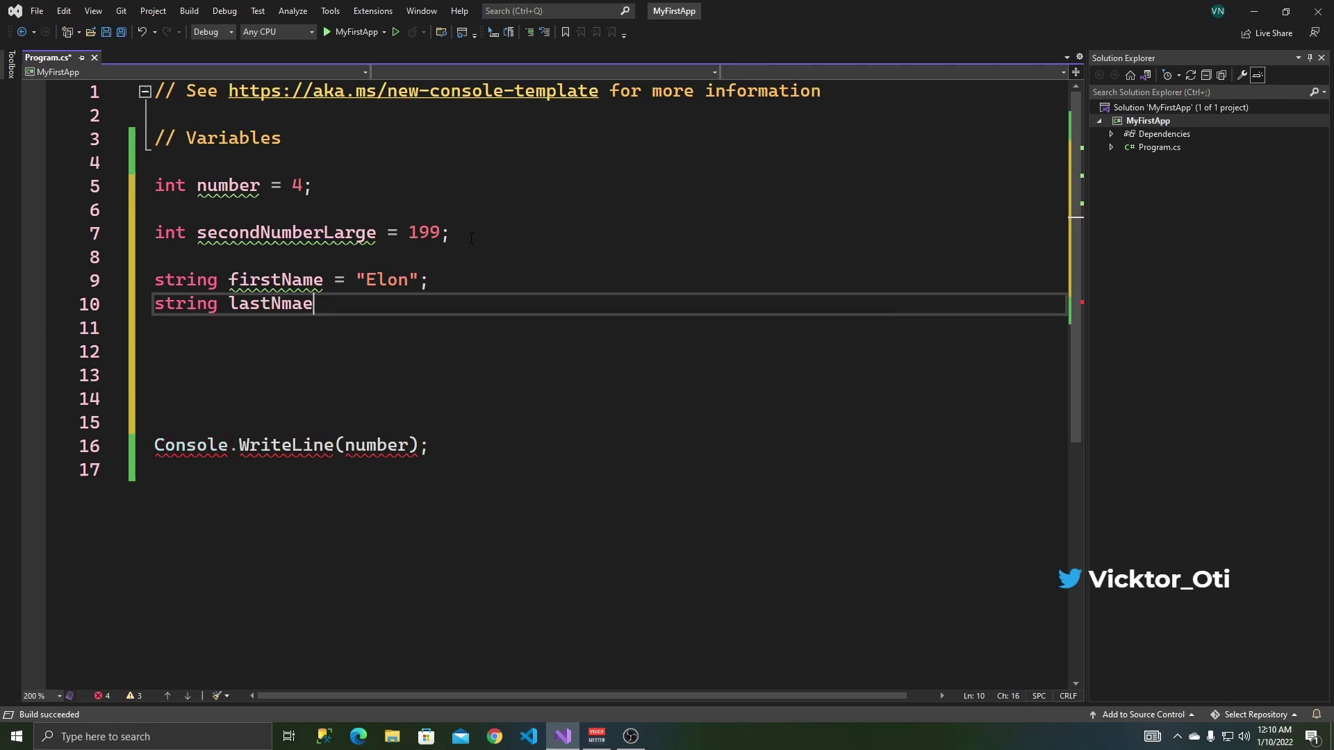
{"action": "key", "text": "BackSpace"}
{"action": "key", "text": "BackSpace"}
{"action": "key", "text": "BackSpace"}
{"action": "type", "text": "ame = :"}
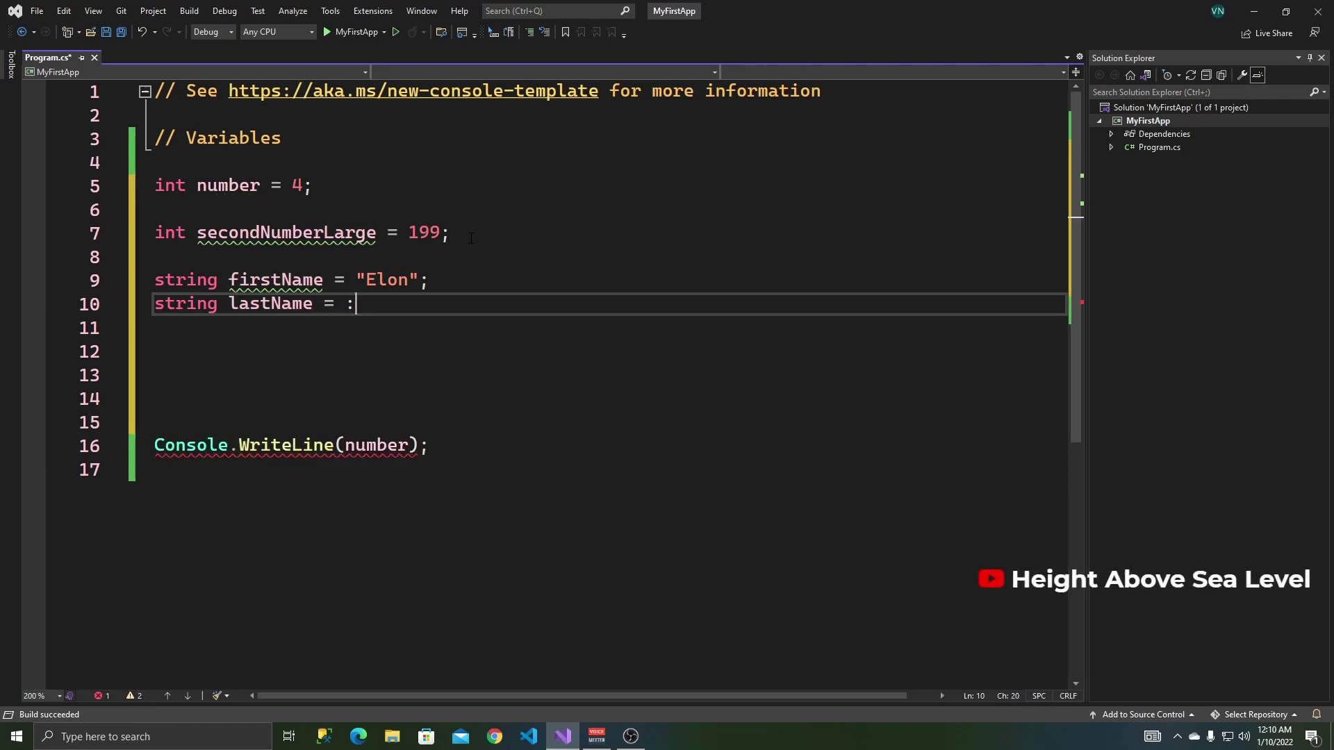
{"action": "key", "text": "BackSpace"}
{"action": "type", "text": "\""}
{"action": "type", "text": "sk\""}
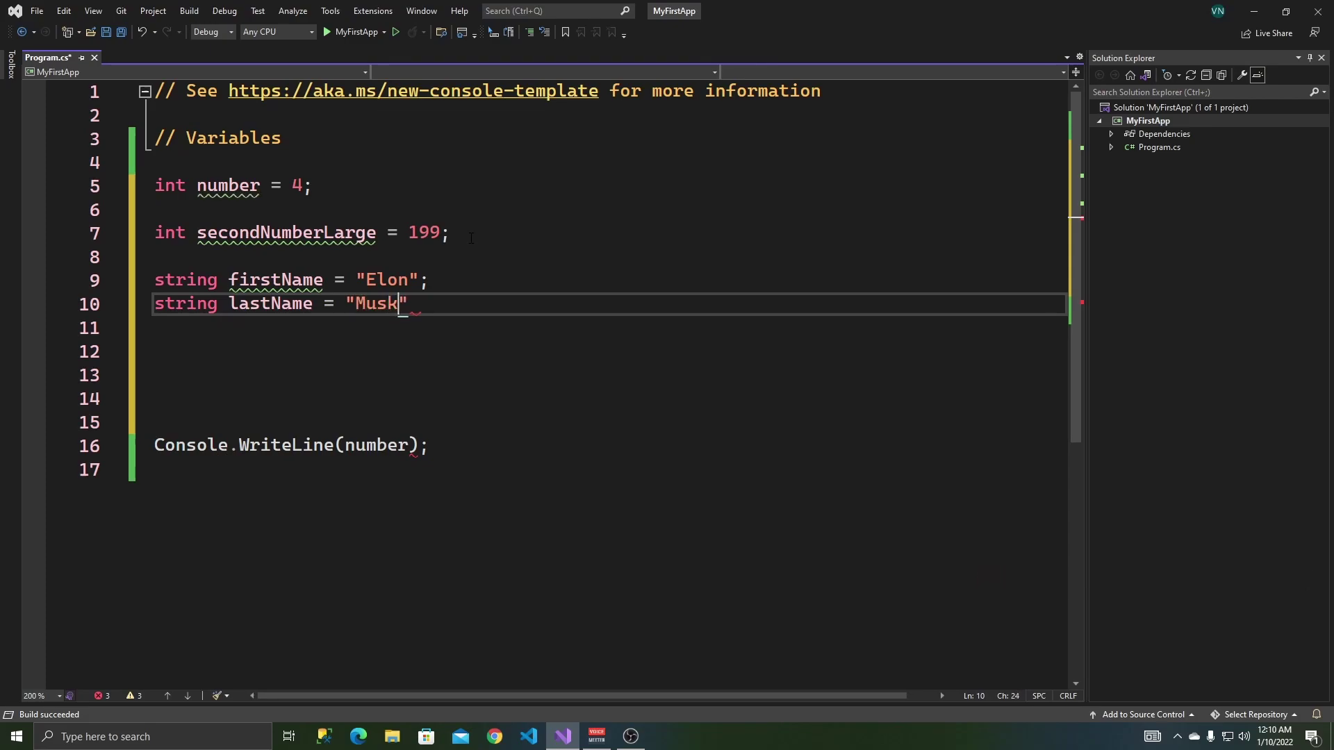
{"action": "type", "text": ";"}
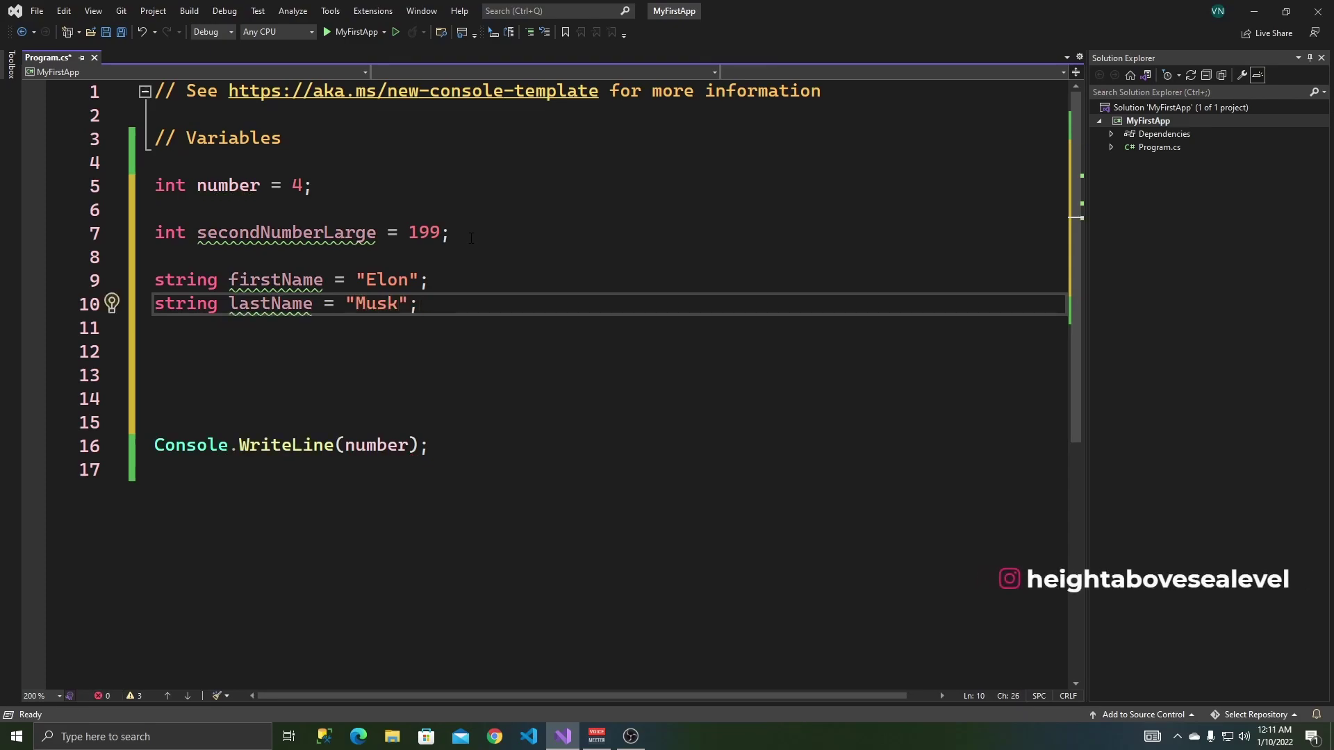
{"action": "key", "text": "Up"}
Step: Print firstName with Console.WriteLine on line 12
{"action": "key", "text": "Down"}
{"action": "key", "text": "Down"}
{"action": "key", "text": "Down"}
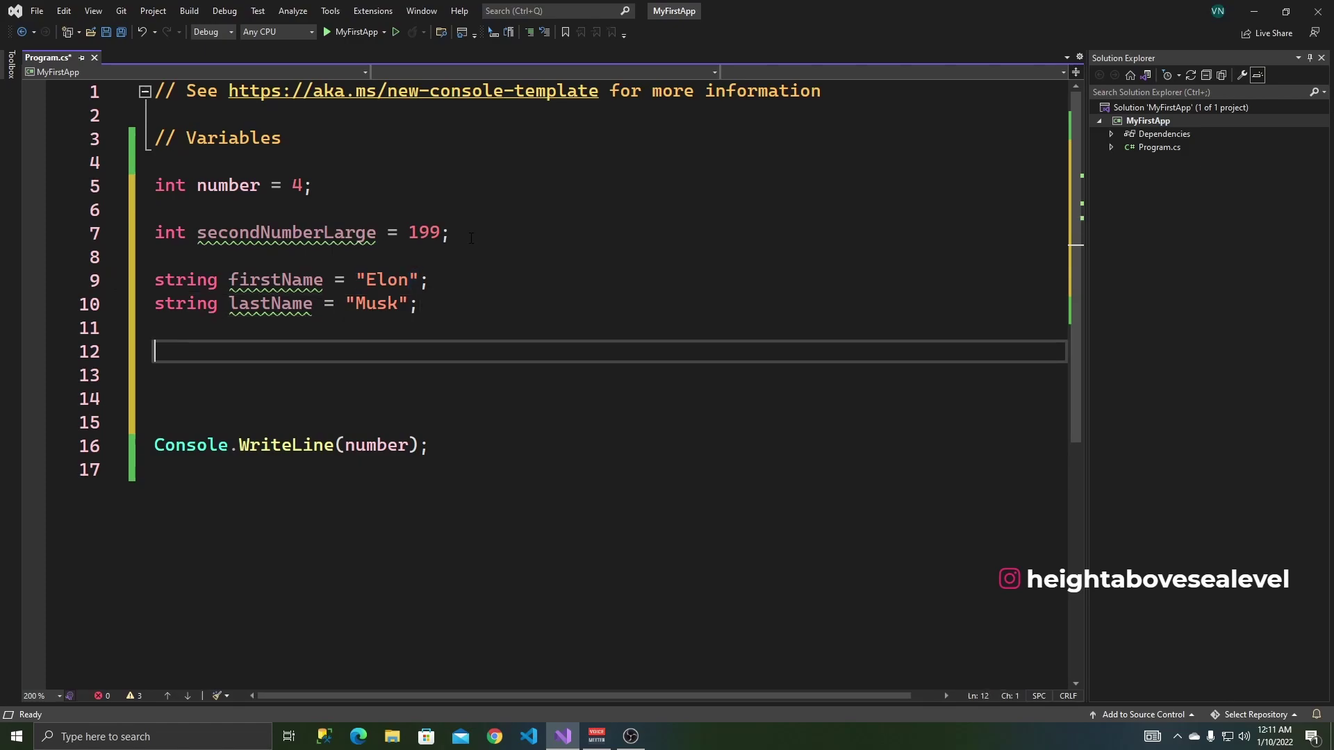
{"action": "key", "text": "BackSpace"}
{"action": "key", "text": "BackSpace"}
{"action": "key", "text": "Down"}
{"action": "key", "text": "Down"}
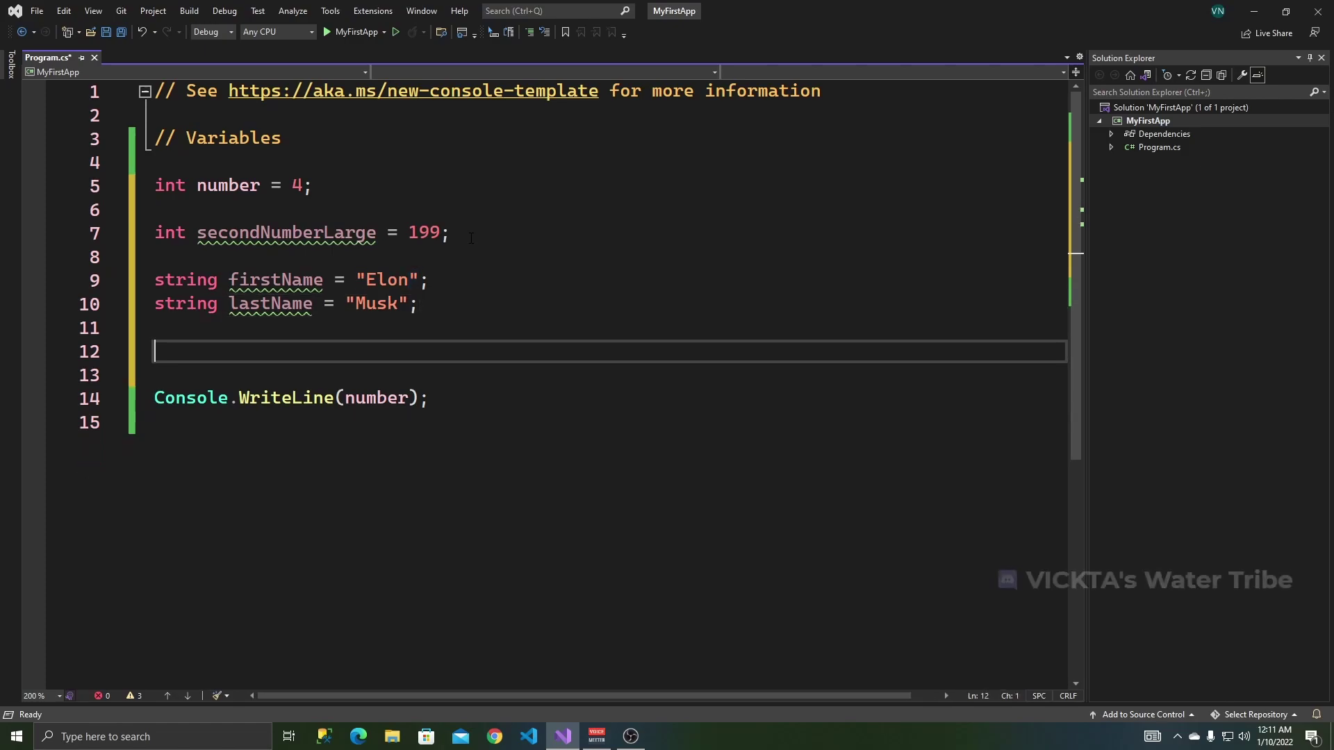
{"action": "type", "text": "cw"}
{"action": "key", "text": "Tab"}
{"action": "key", "text": "Tab"}
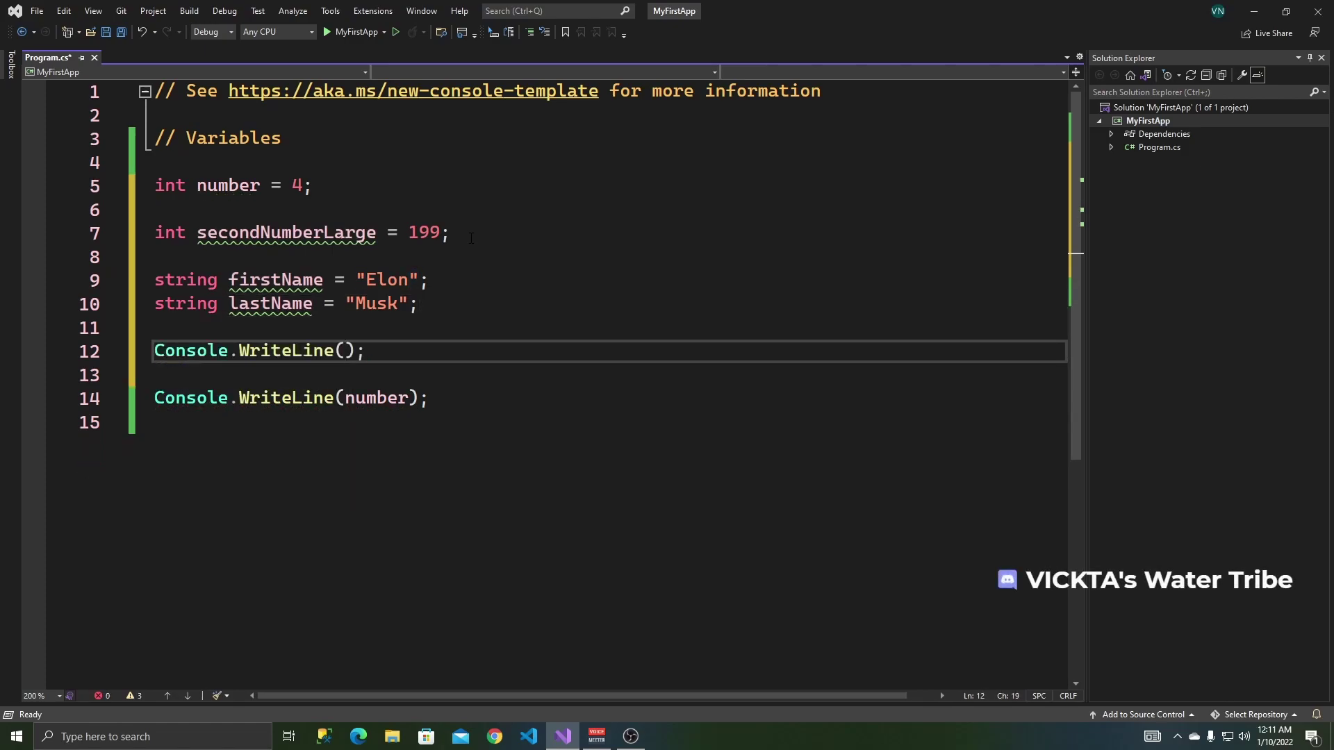
{"action": "type", "text": "first"}
{"action": "key", "text": "Tab"}
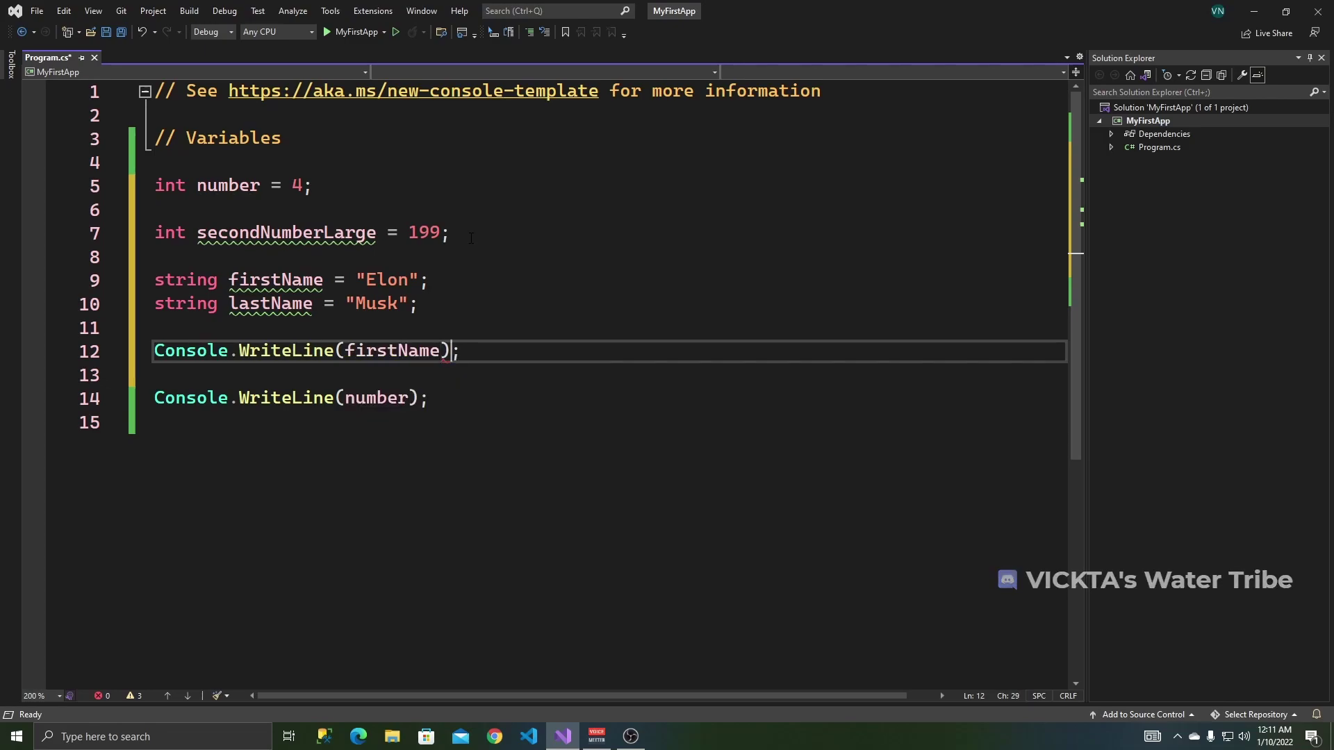
Step: Duplicate that line to print lastName, then run the program with Ctrl+F5
{"action": "key", "text": "ctrl+d"}
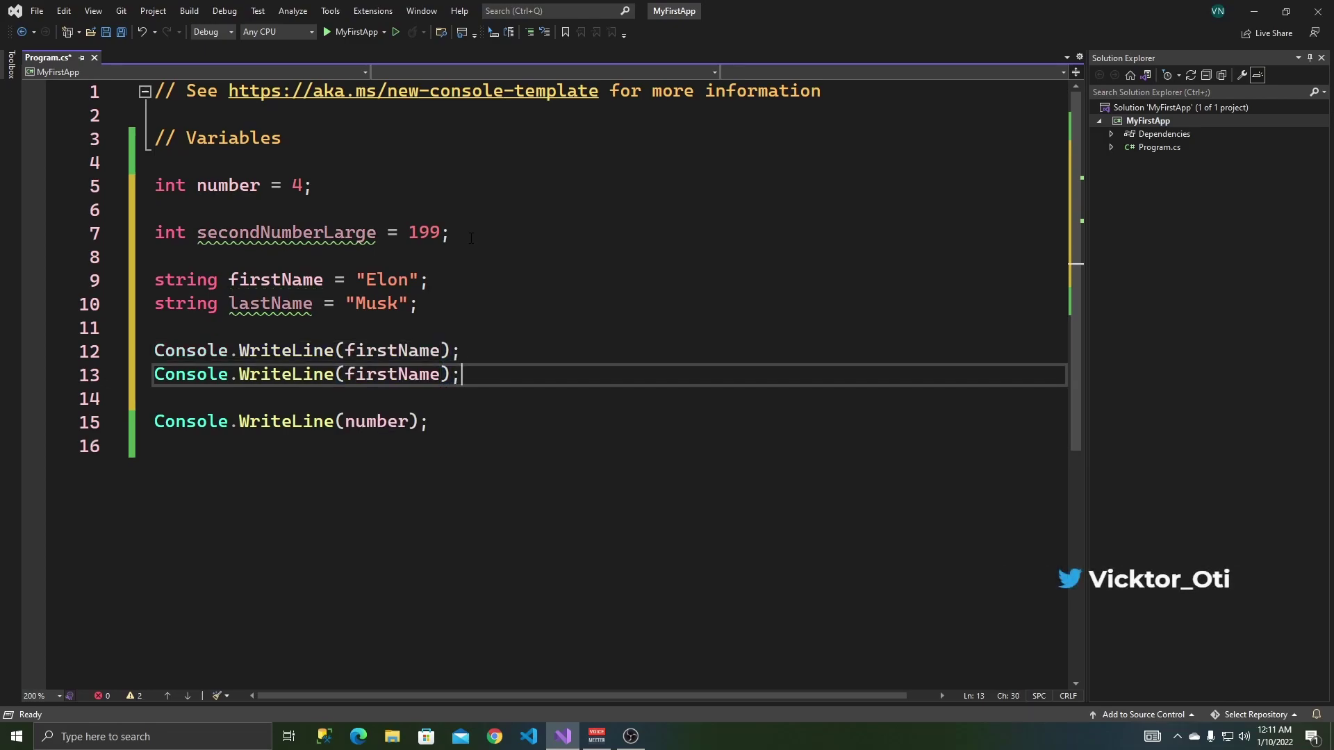
{"action": "key", "text": "ctrl+shift+Left"}
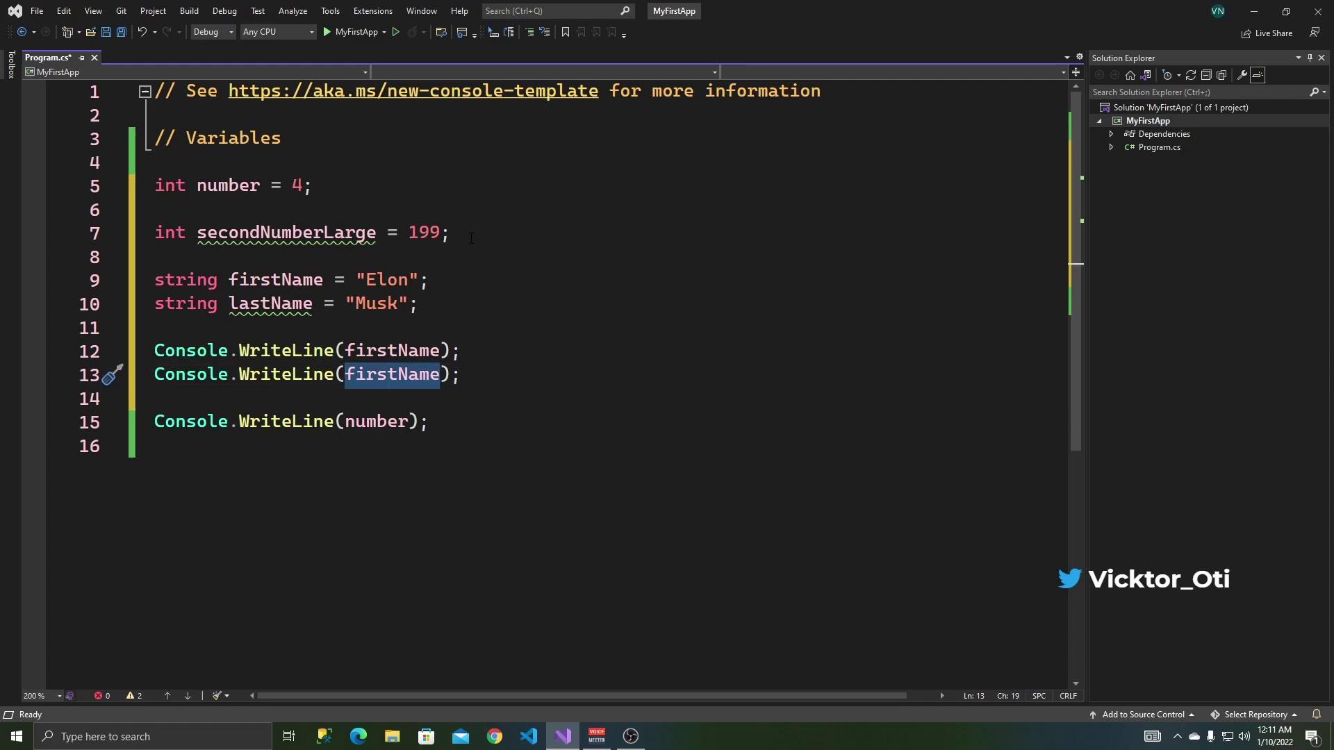
{"action": "type", "text": "as"}
{"action": "key", "text": "BackSpace"}
{"action": "key", "text": "BackSpace"}
{"action": "type", "text": "last"}
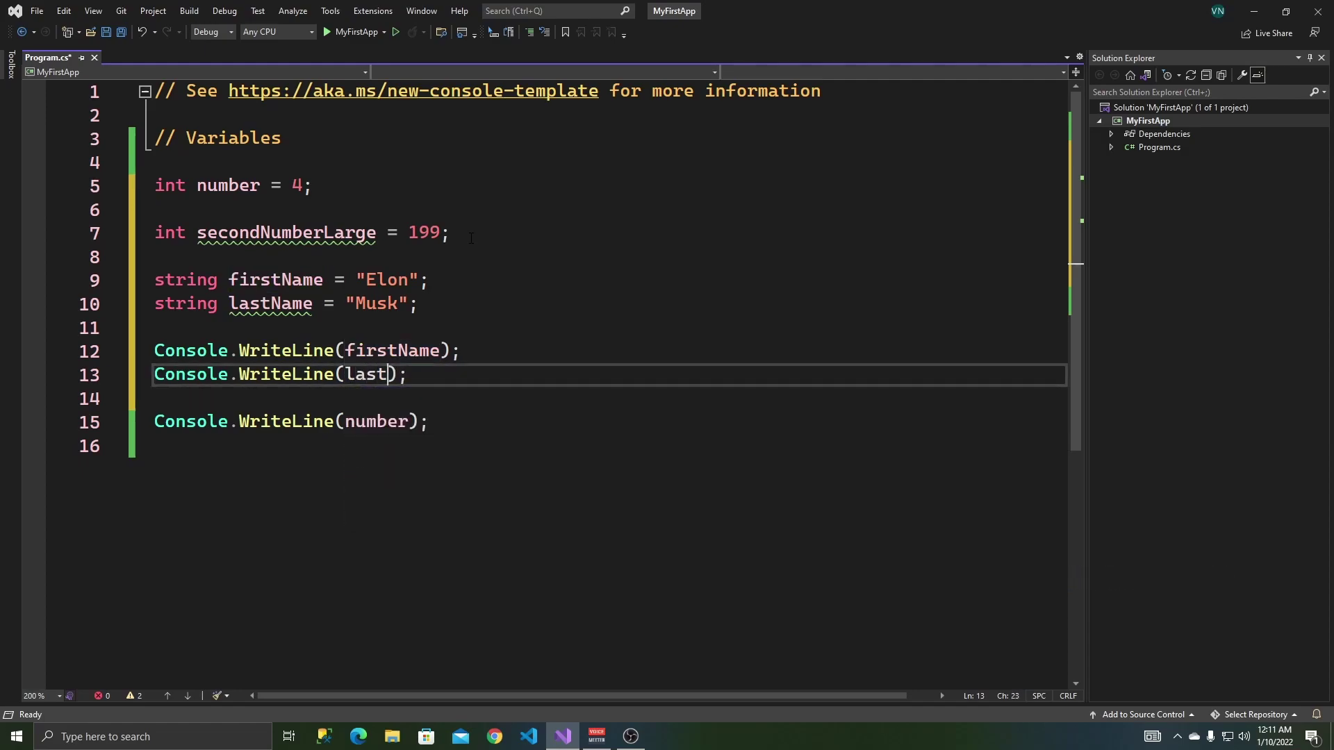
{"action": "type", "text": "Name"}
{"action": "key", "text": "ctrl+F5"}
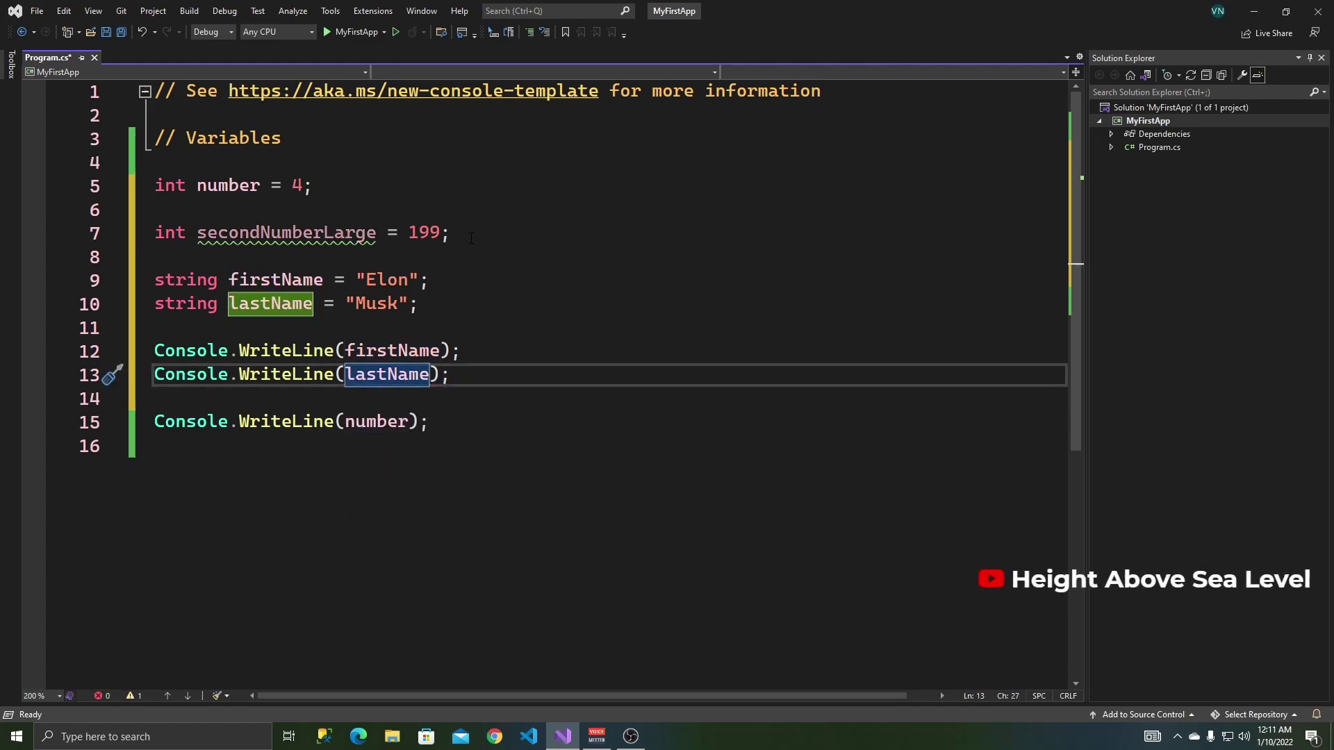
Step: Check the Elon and 4 lines in the console output, then close the console
{"action": "left_click_drag", "start_coordinate": [315, 110], "coordinate": [458, 182]}
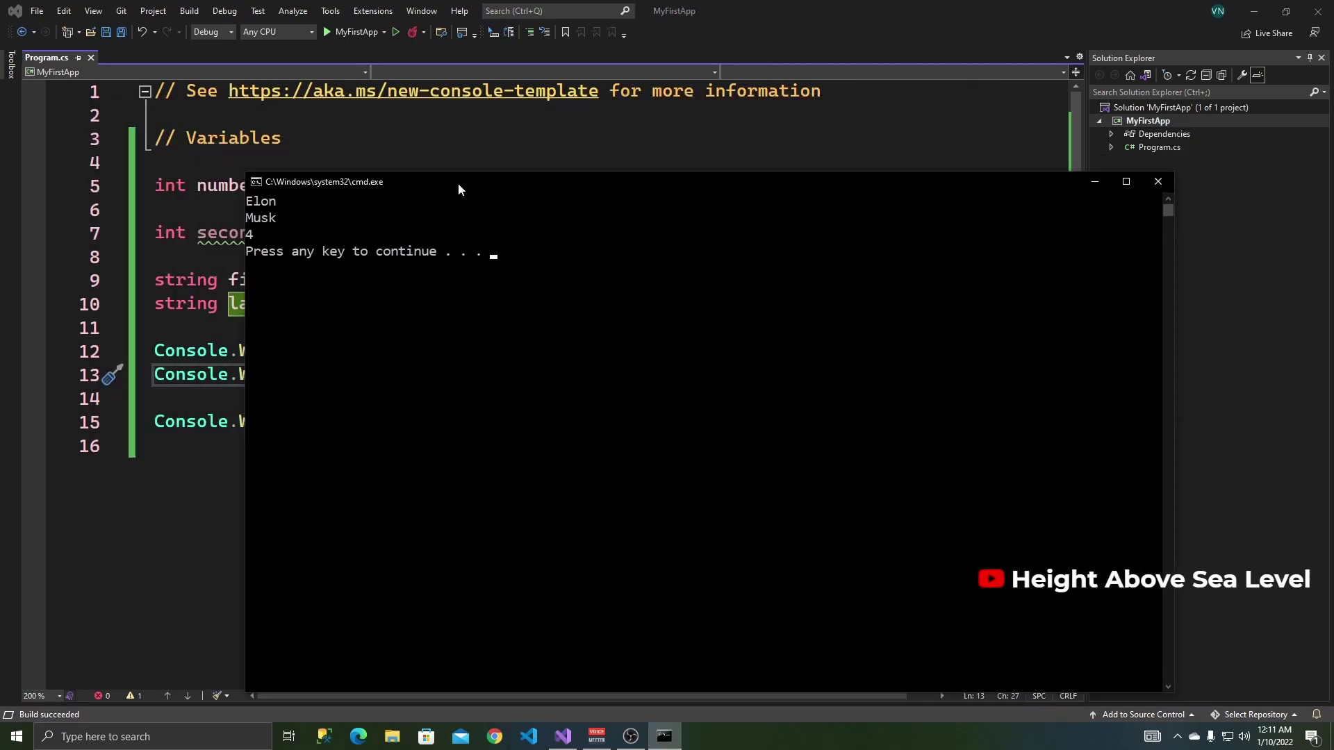
{"action": "mouse_move", "coordinate": [250, 200]}
{"action": "left_mouse_down"}
{"action": "mouse_move", "coordinate": [282, 203]}
{"action": "mouse_move", "coordinate": [257, 234]}
{"action": "left_mouse_up"}
{"action": "left_click_drag", "start_coordinate": [484, 181], "coordinate": [734, 180]}
{"action": "key", "text": "Return"}
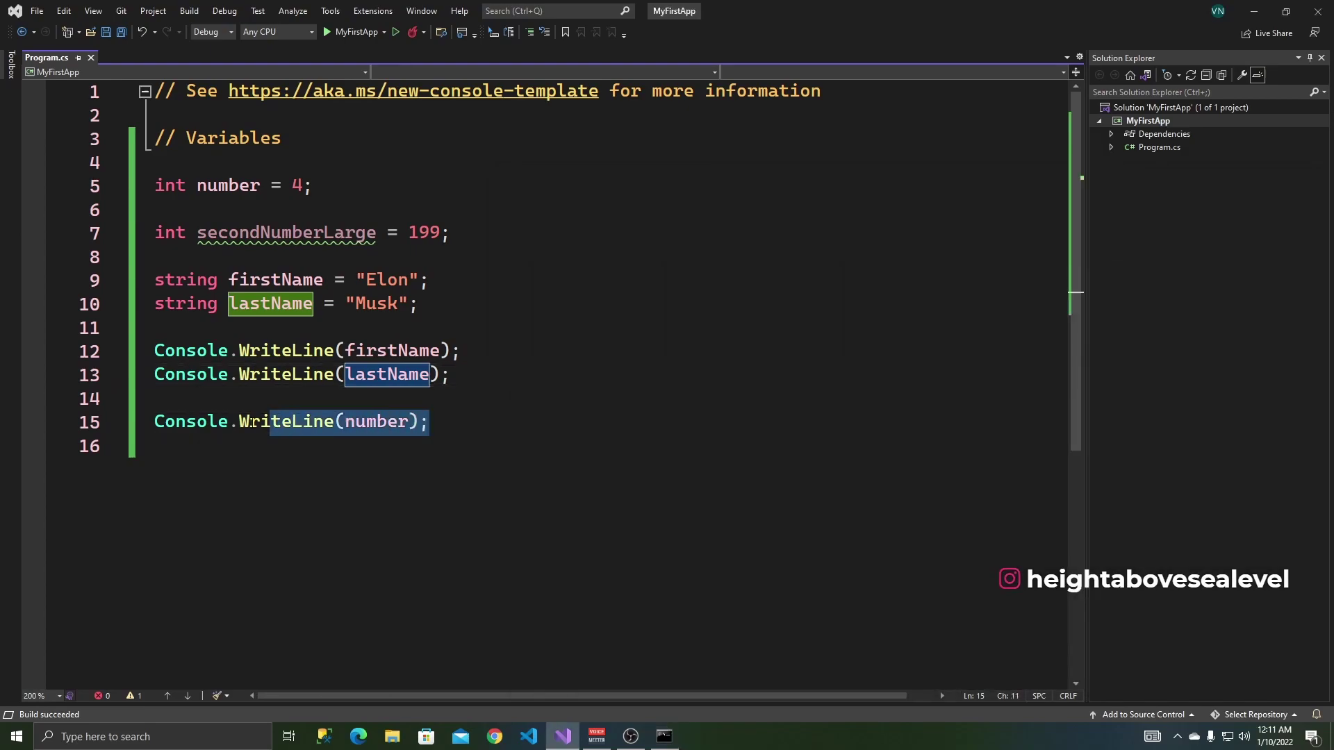
Step: Delete the Console.WriteLine(number); line and the blank lines left behind
{"action": "left_click_drag", "start_coordinate": [429, 421], "coordinate": [154, 422]}
{"action": "key", "text": "BackSpace"}
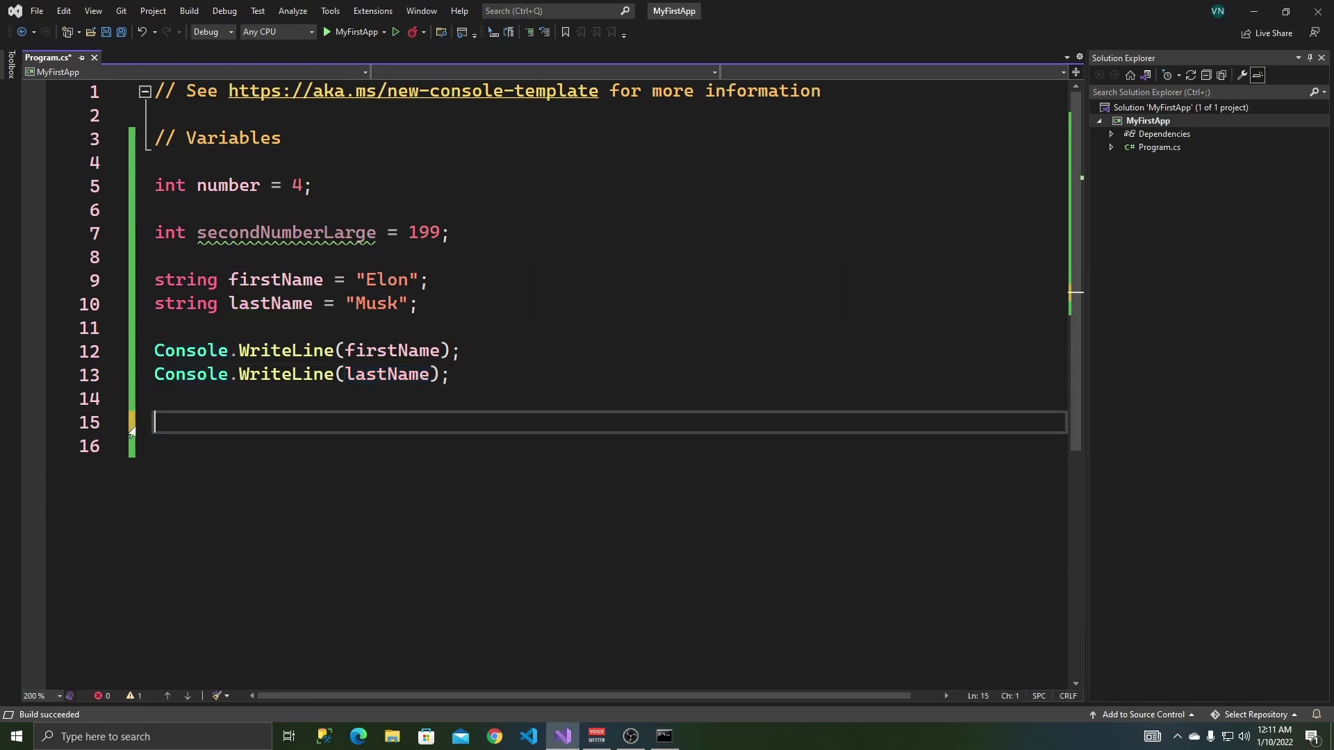
{"action": "key", "text": "Delete"}
{"action": "key", "text": "BackSpace"}
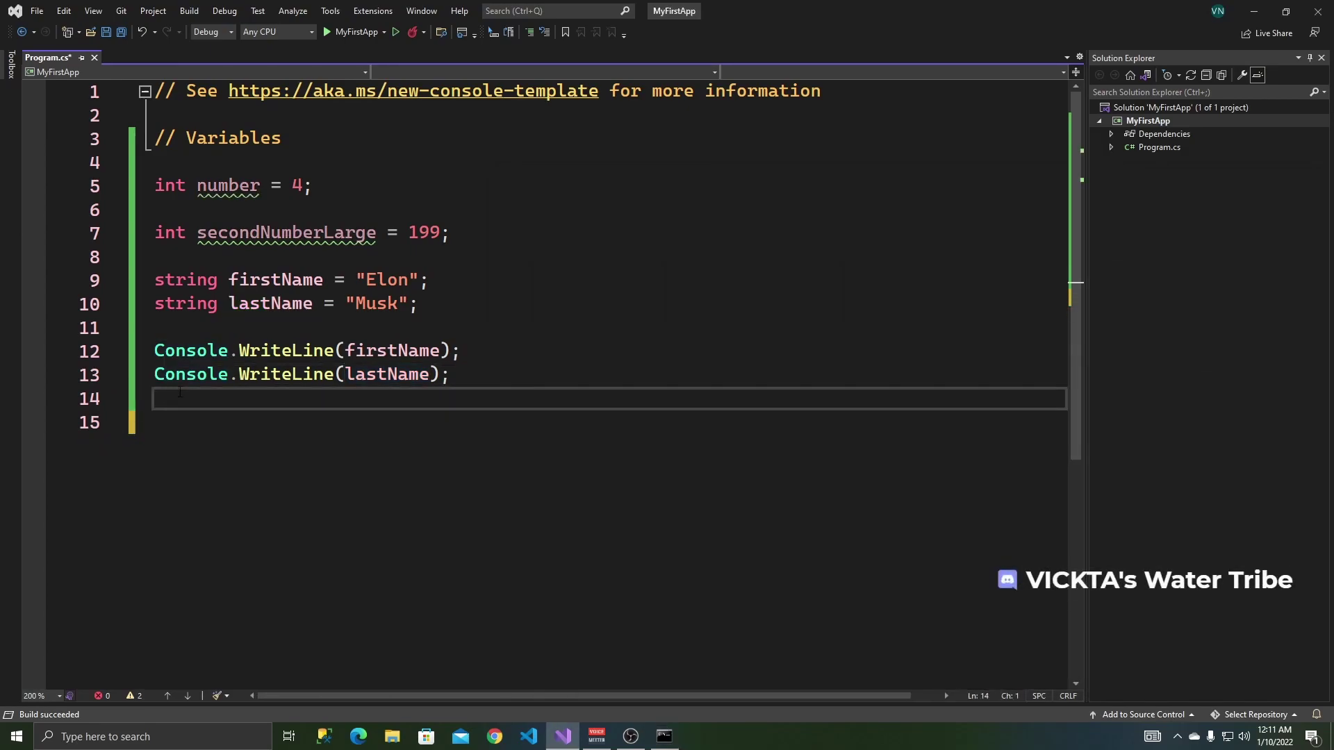
{"action": "key", "text": "BackSpace"}
{"action": "left_click_drag", "start_coordinate": [419, 303], "coordinate": [155, 304]}
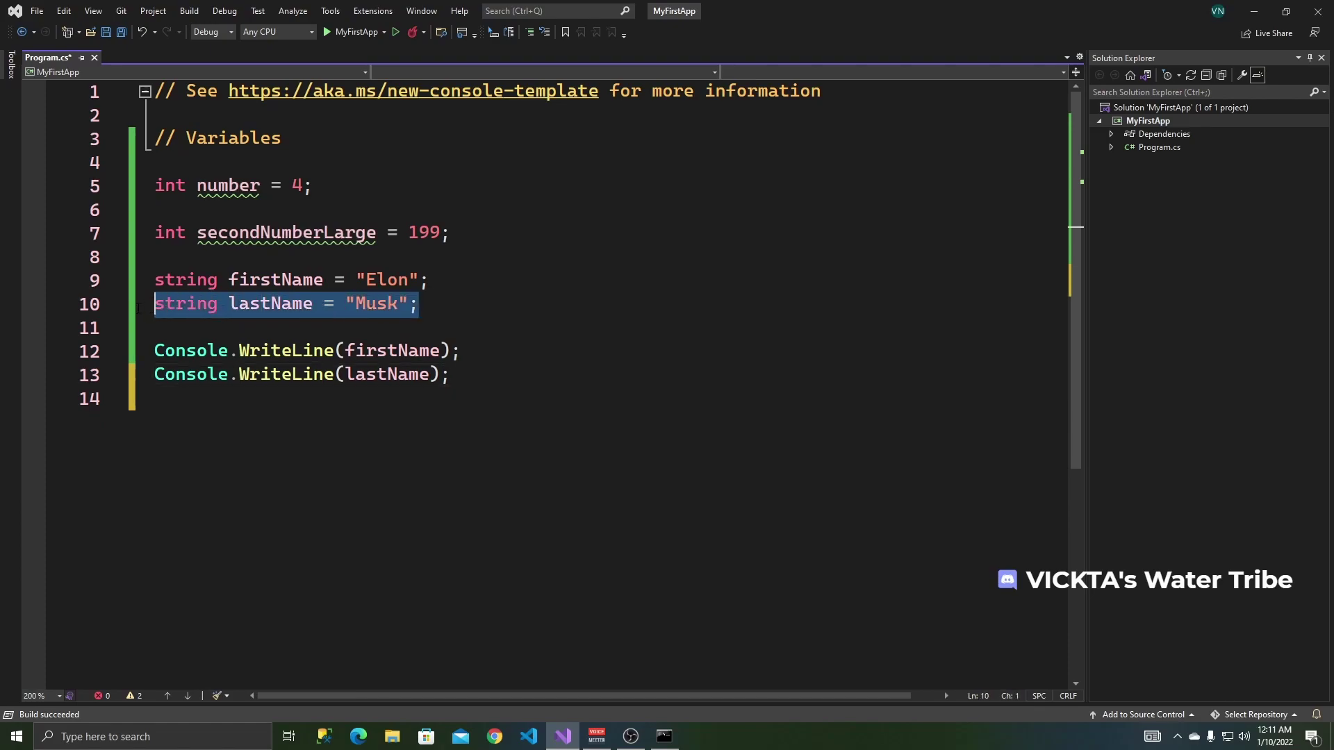
{"action": "left_click_drag", "start_coordinate": [428, 280], "coordinate": [154, 280]}
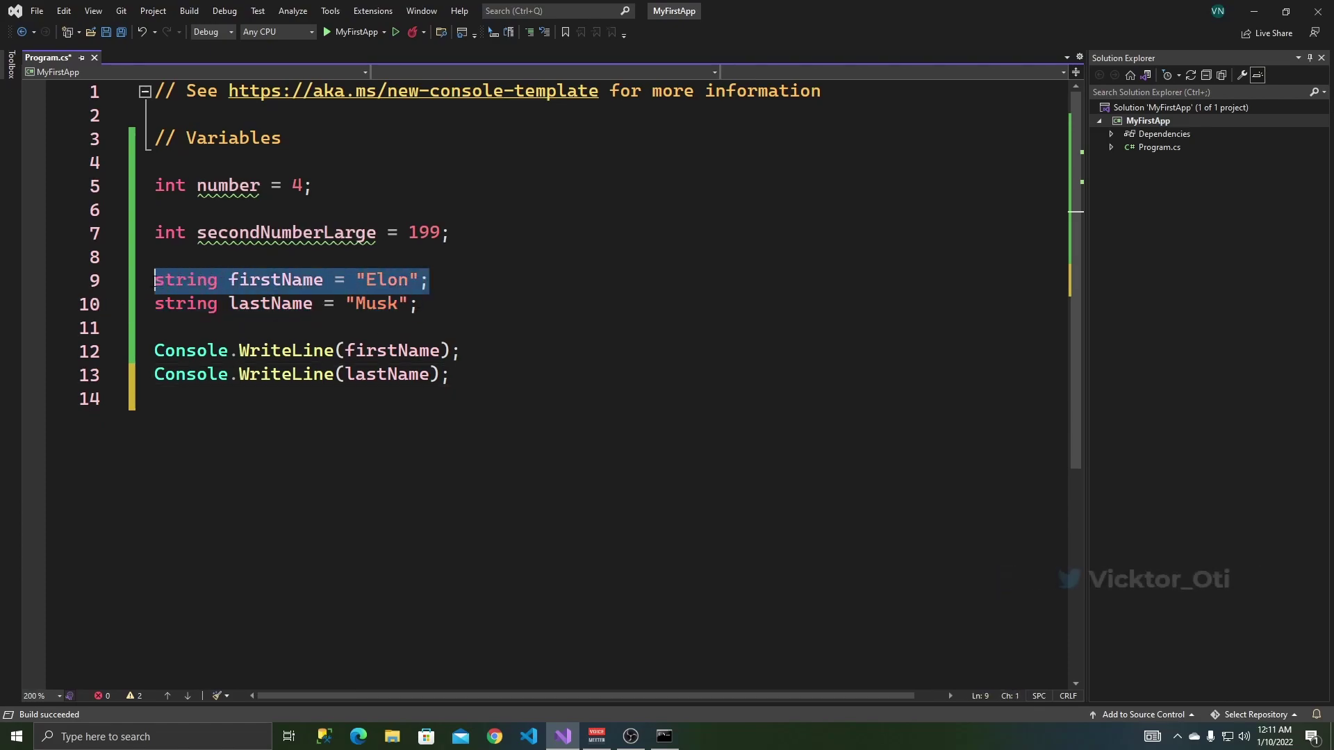
{"action": "left_click", "coordinate": [445, 280]}
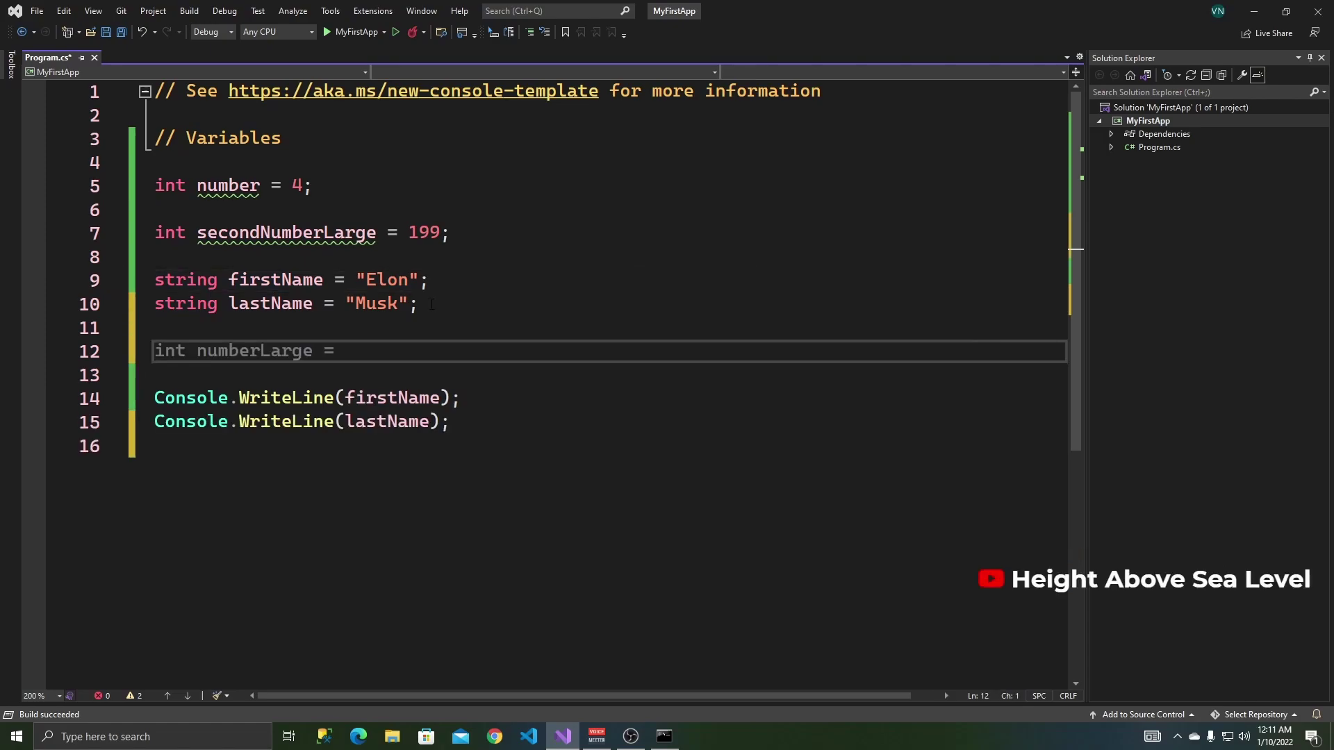
{"action": "type", "text": "va"}
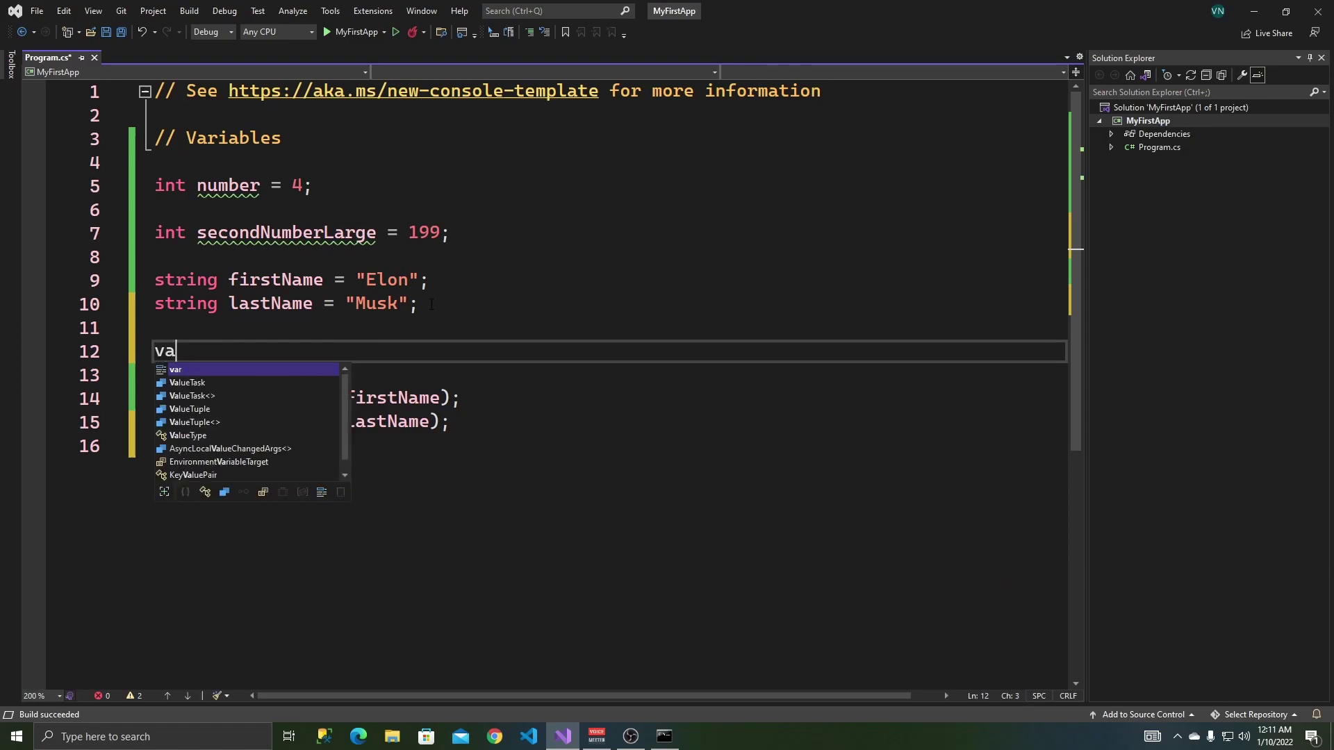
{"action": "type", "text": "r l"}
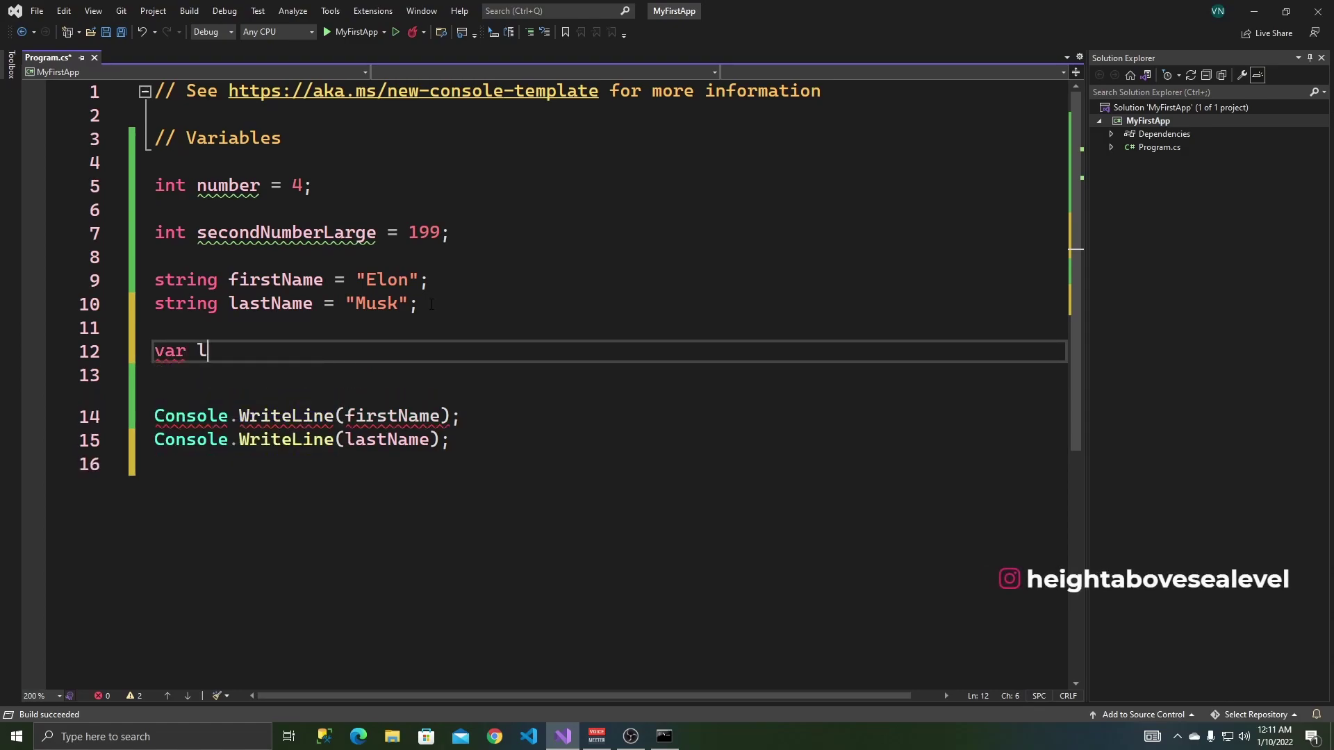
{"action": "type", "text": "i"}
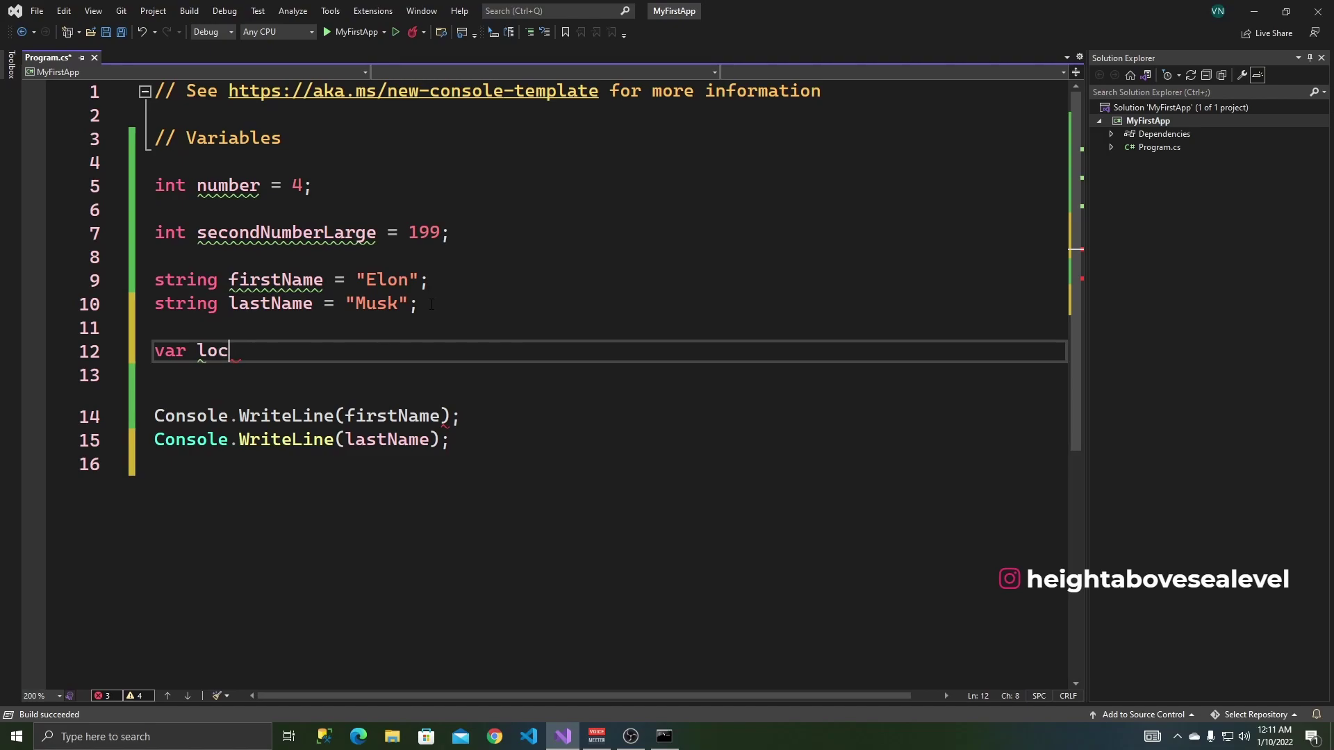
{"action": "type", "text": "ation -"}
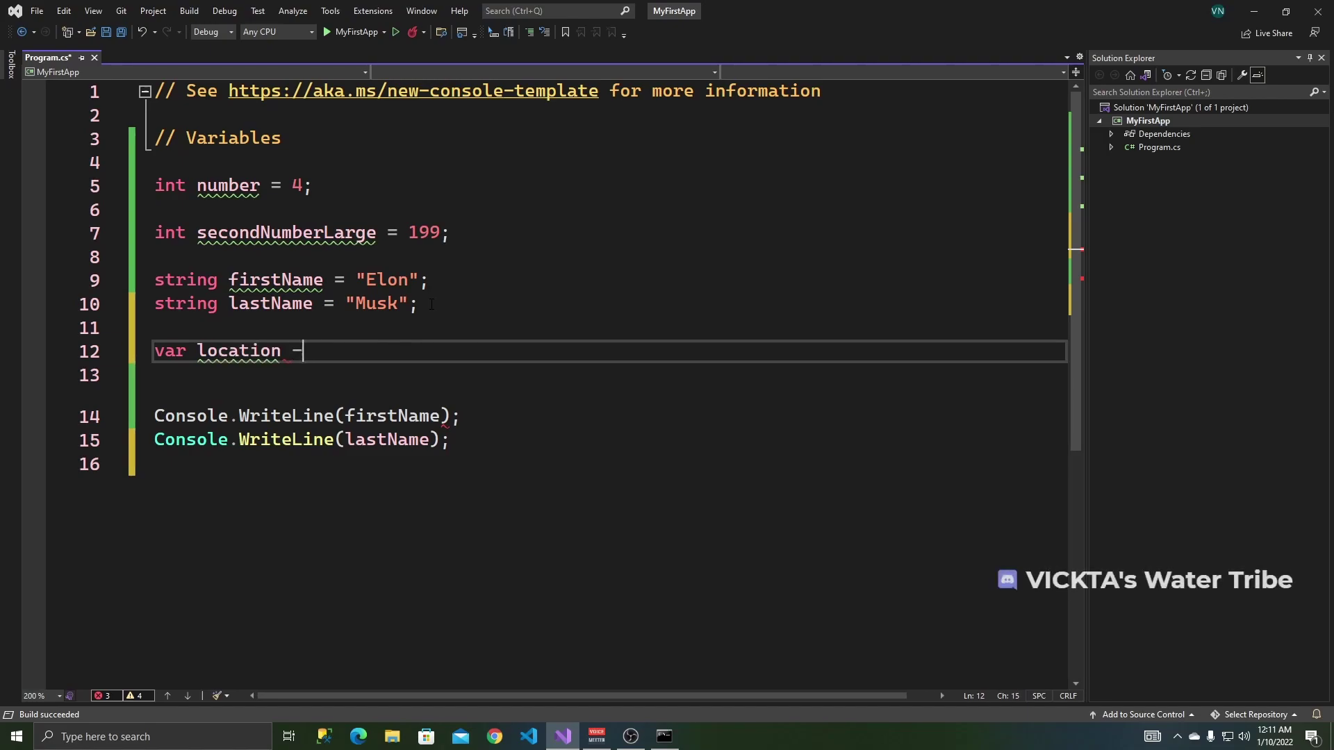
Step: Correct the typos so the line reads var location = "Texas"; with an equals sign and semicolon
{"action": "key", "text": "BackSpace"}
{"action": "type", "text": "= :"}
{"action": "key", "text": "BackSpace"}
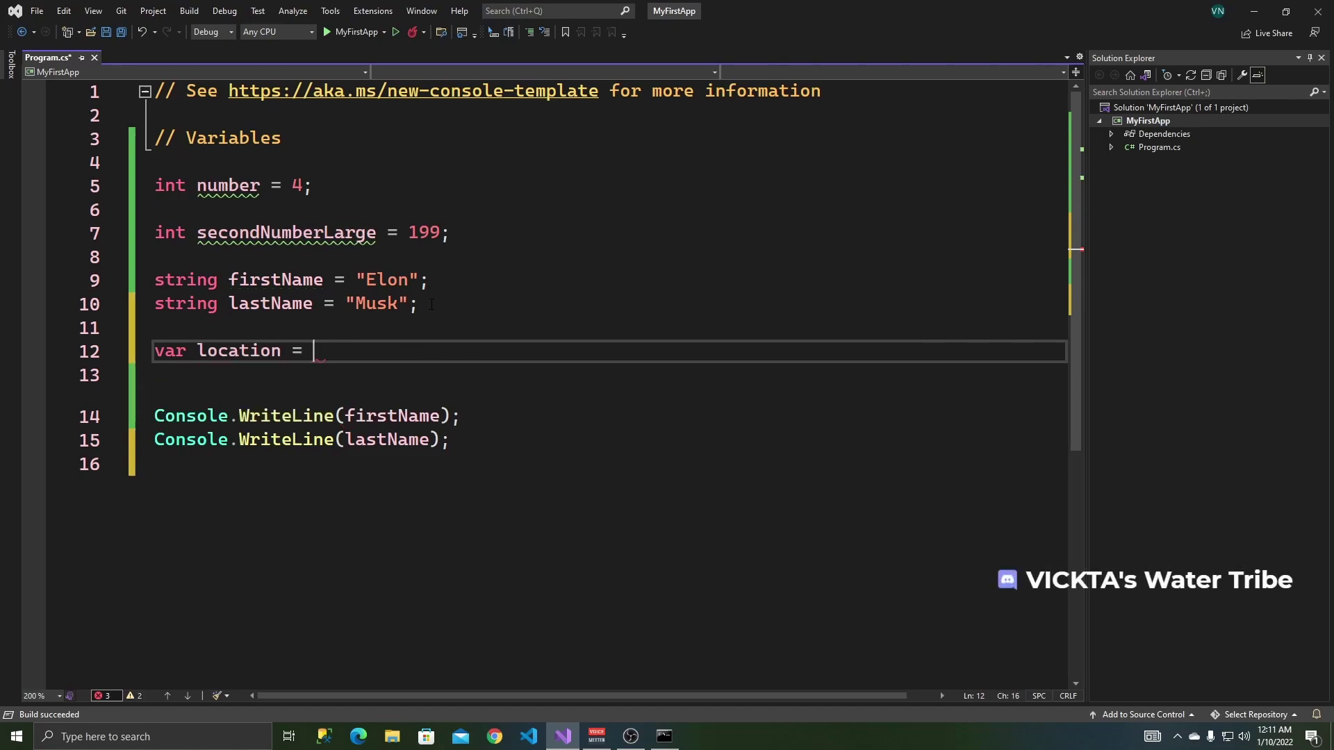
{"action": "type", "text": "\"Texas\""}
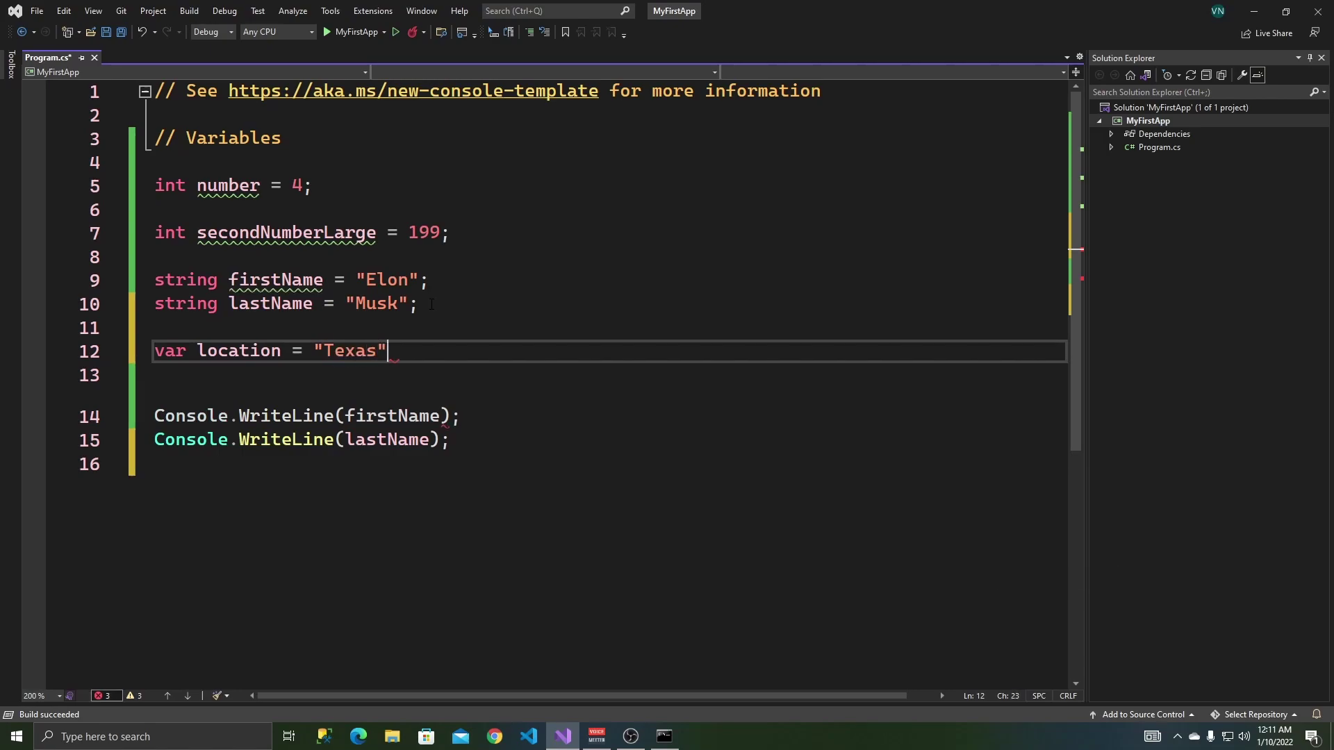
{"action": "type", "text": ";"}
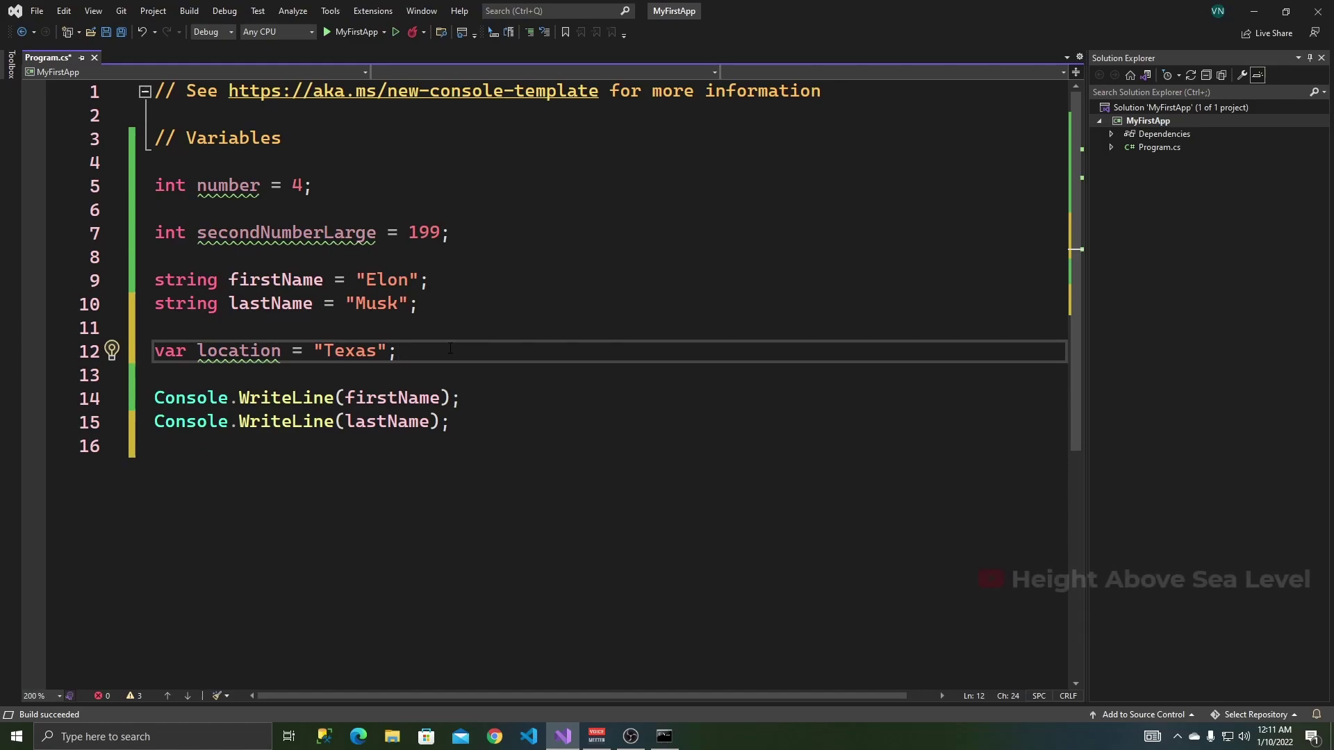
{"action": "left_click", "coordinate": [185, 351]}
{"action": "double_click", "coordinate": [169, 352]}
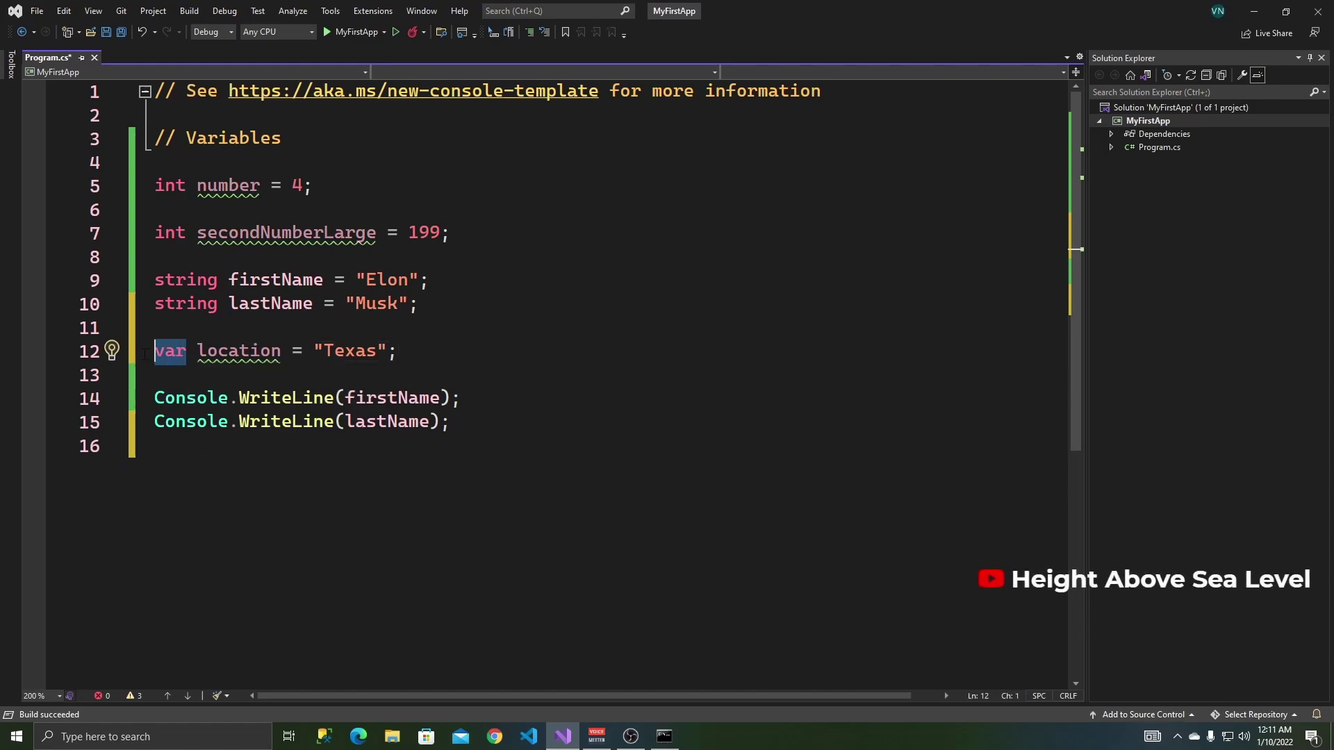
{"action": "left_click_drag", "start_coordinate": [386, 351], "coordinate": [318, 352]}
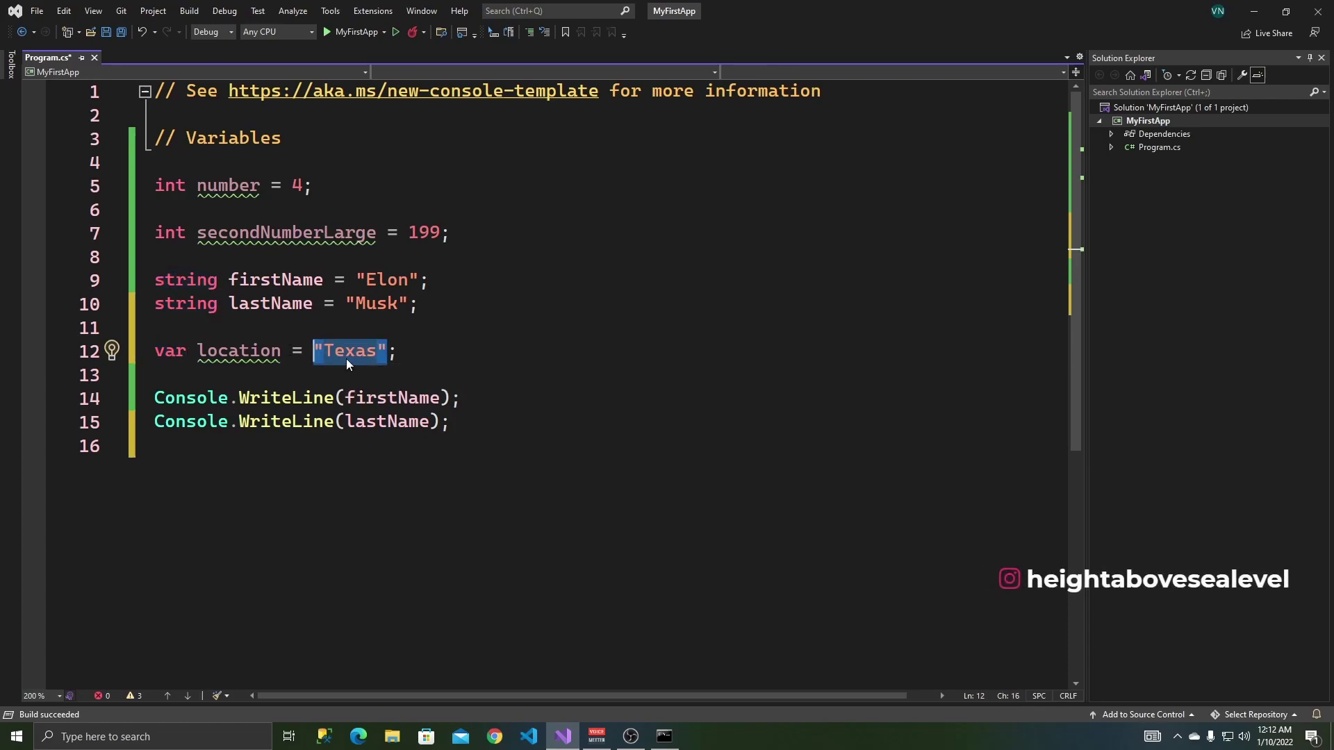
{"action": "left_click", "coordinate": [417, 352]}
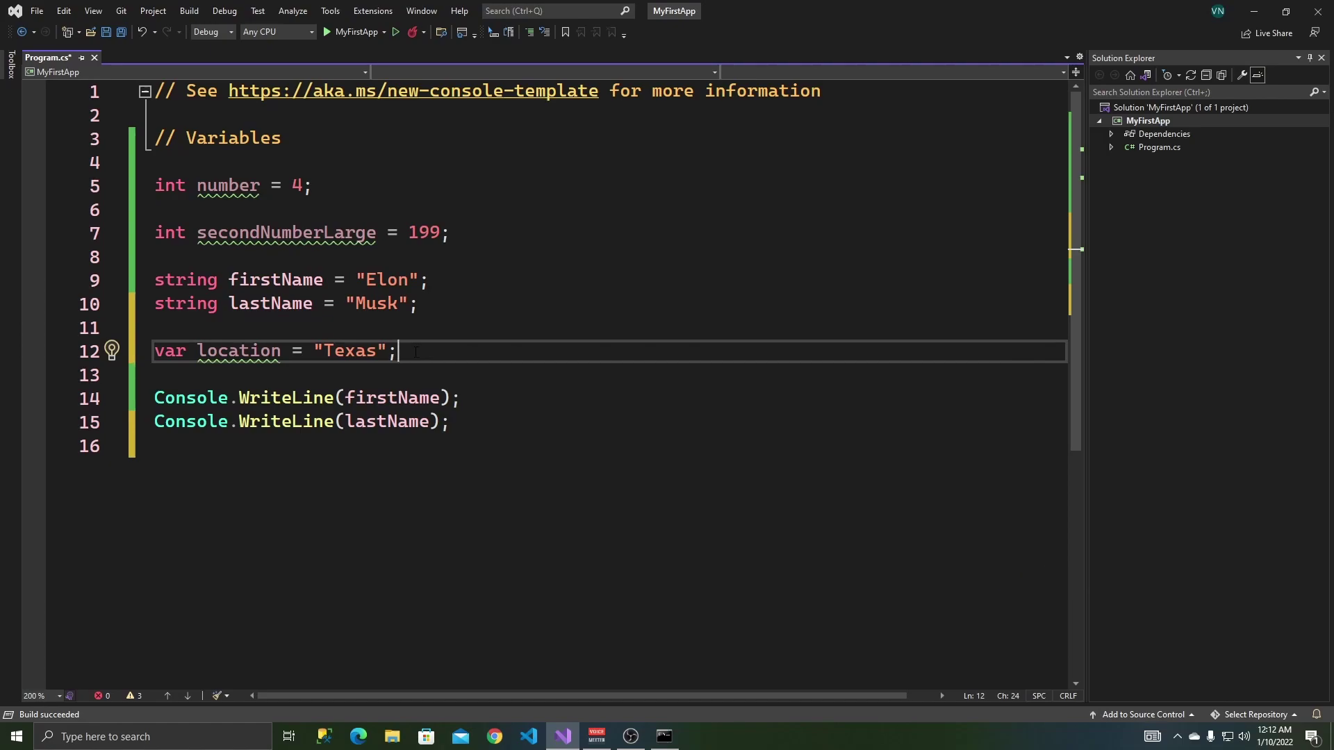
{"action": "left_click_drag", "start_coordinate": [387, 352], "coordinate": [325, 351]}
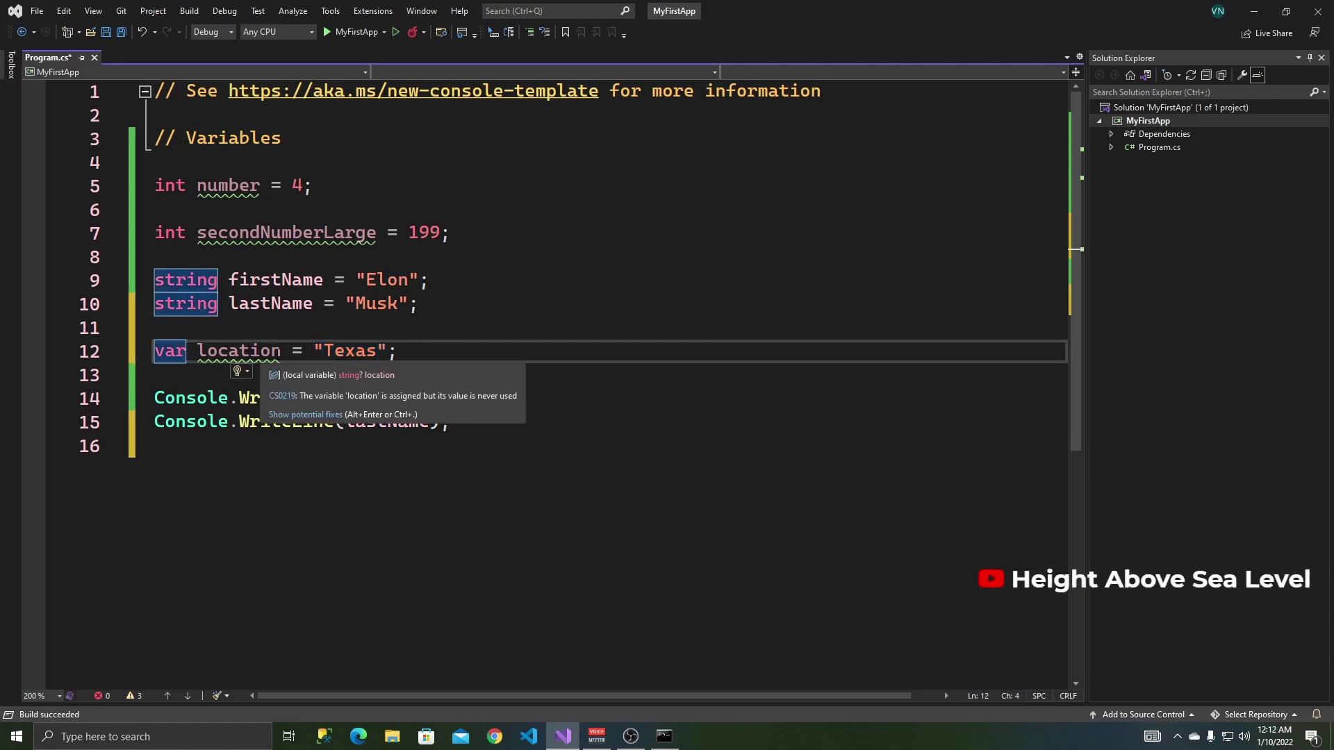
{"action": "double_click", "coordinate": [237, 351]}
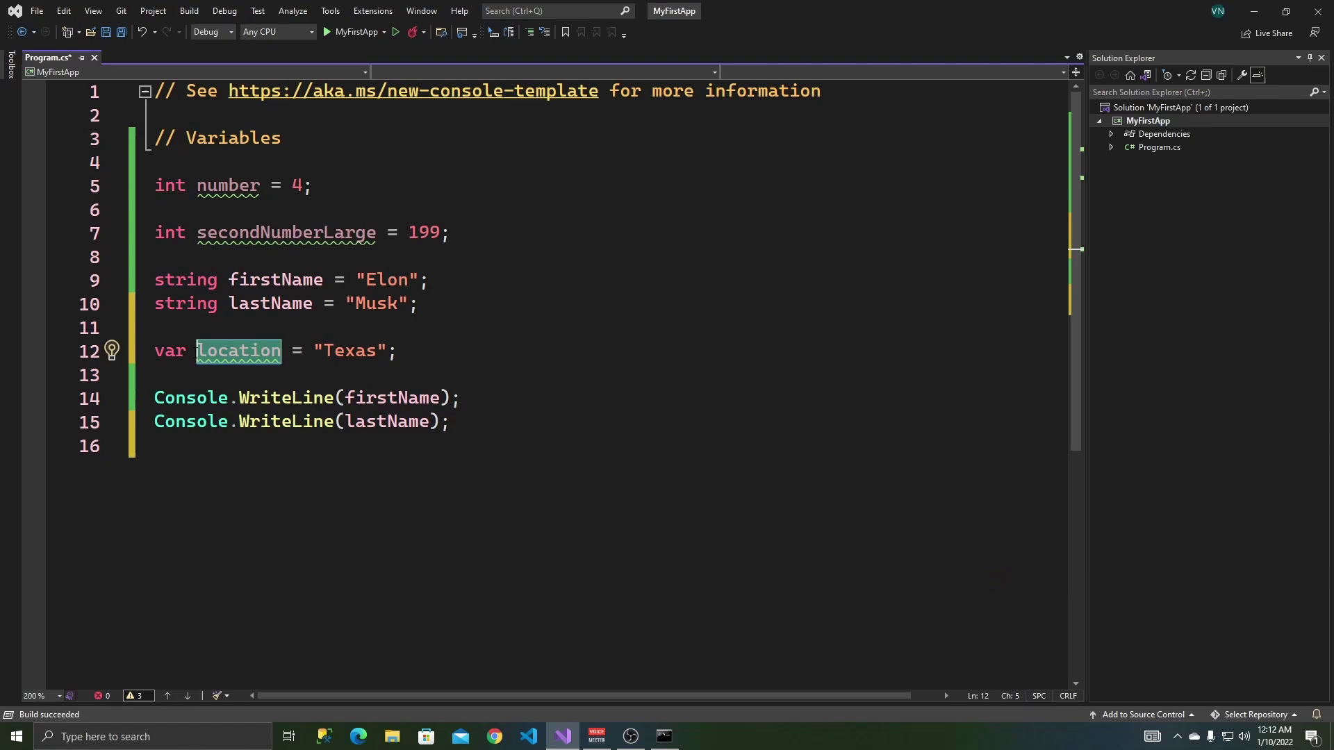
{"action": "left_click", "coordinate": [415, 351]}
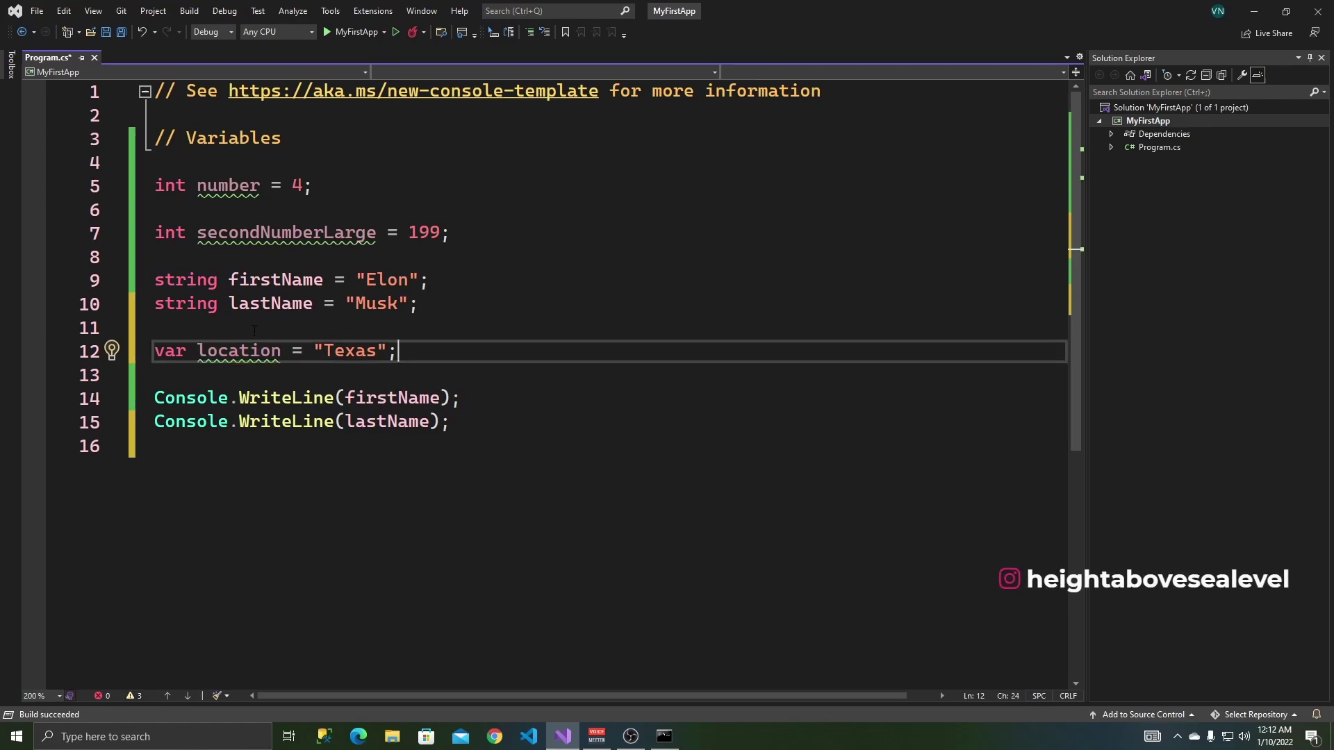
{"action": "mouse_move", "coordinate": [169, 351]}
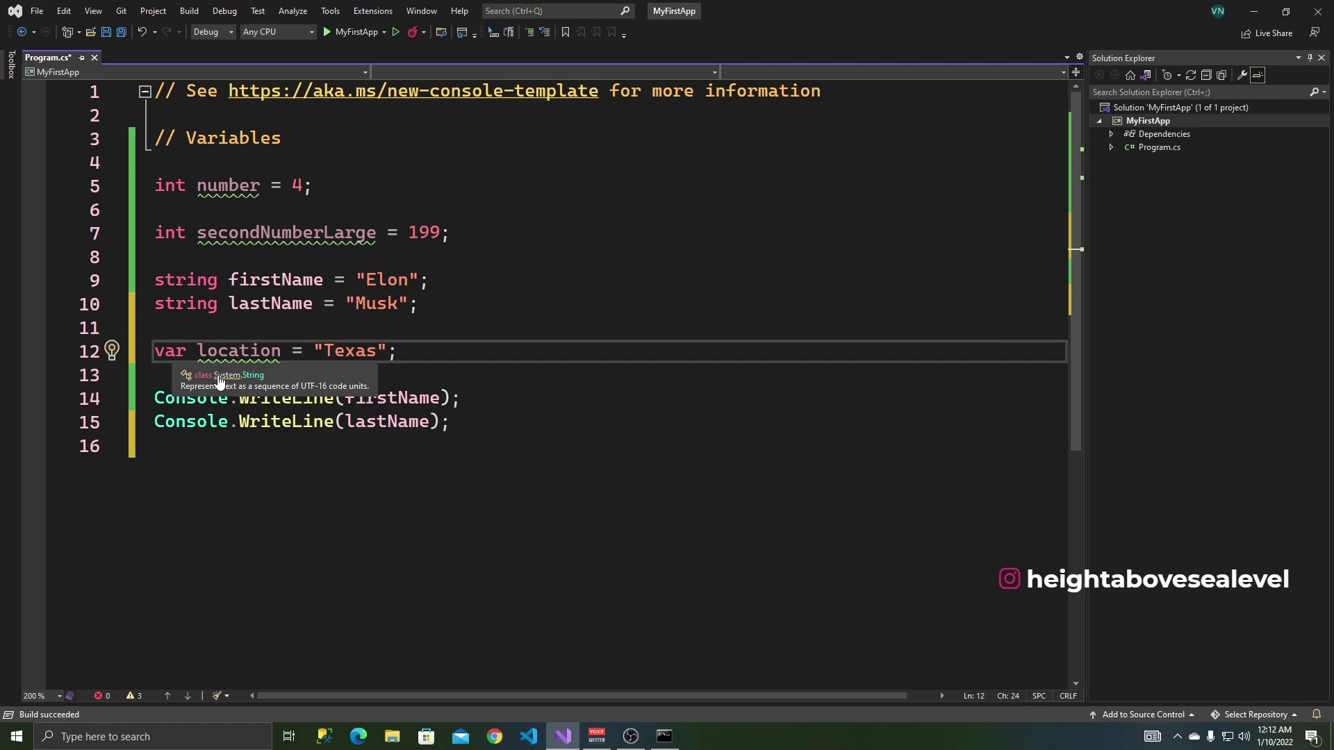
{"action": "left_click", "coordinate": [1139, 145]}
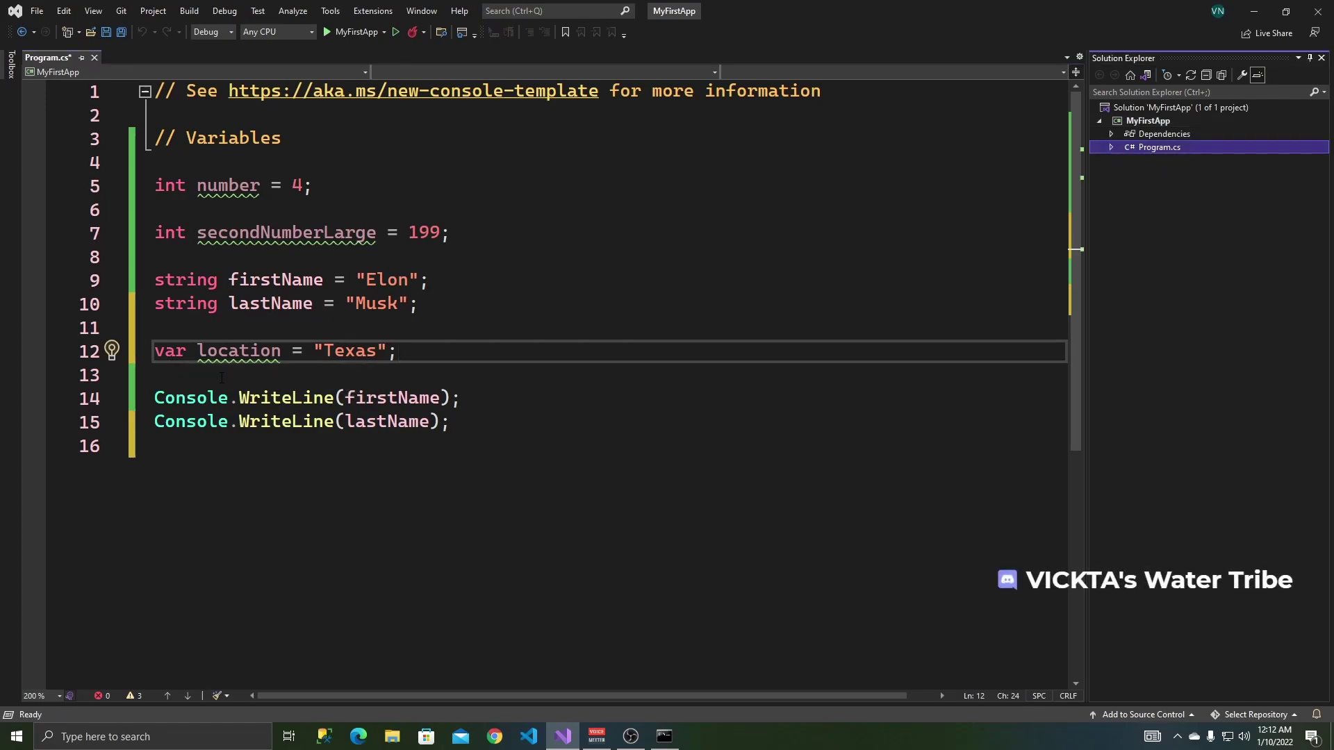
{"action": "double_click", "coordinate": [348, 350]}
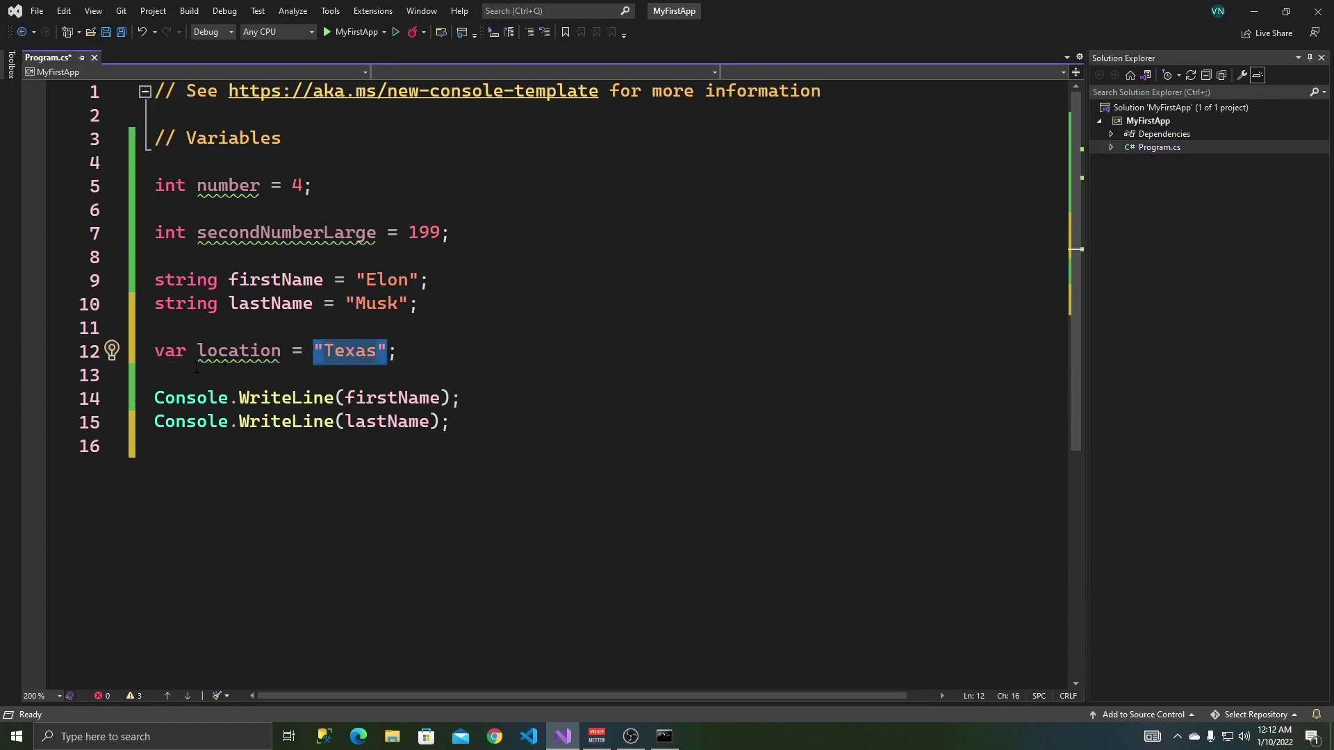
{"action": "left_click", "coordinate": [156, 353]}
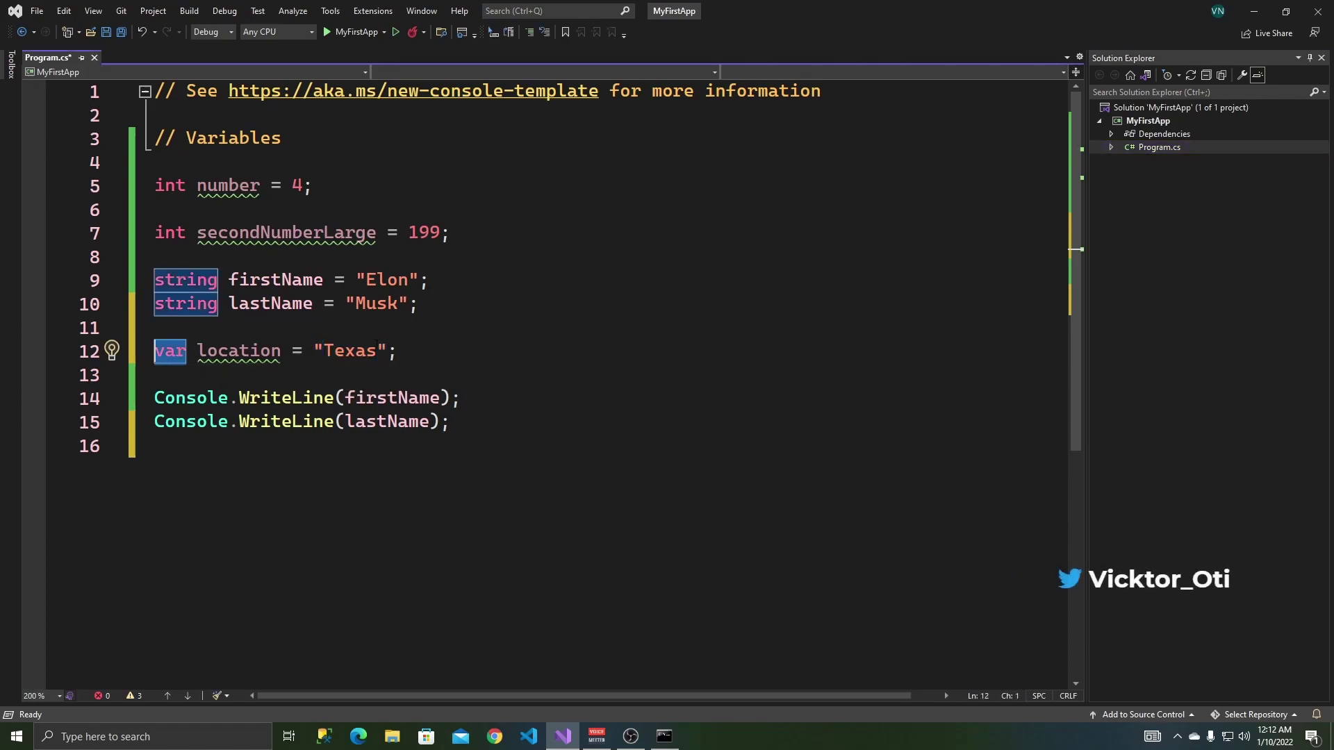
{"action": "double_click", "coordinate": [349, 350]}
{"action": "mouse_move", "coordinate": [169, 352]}
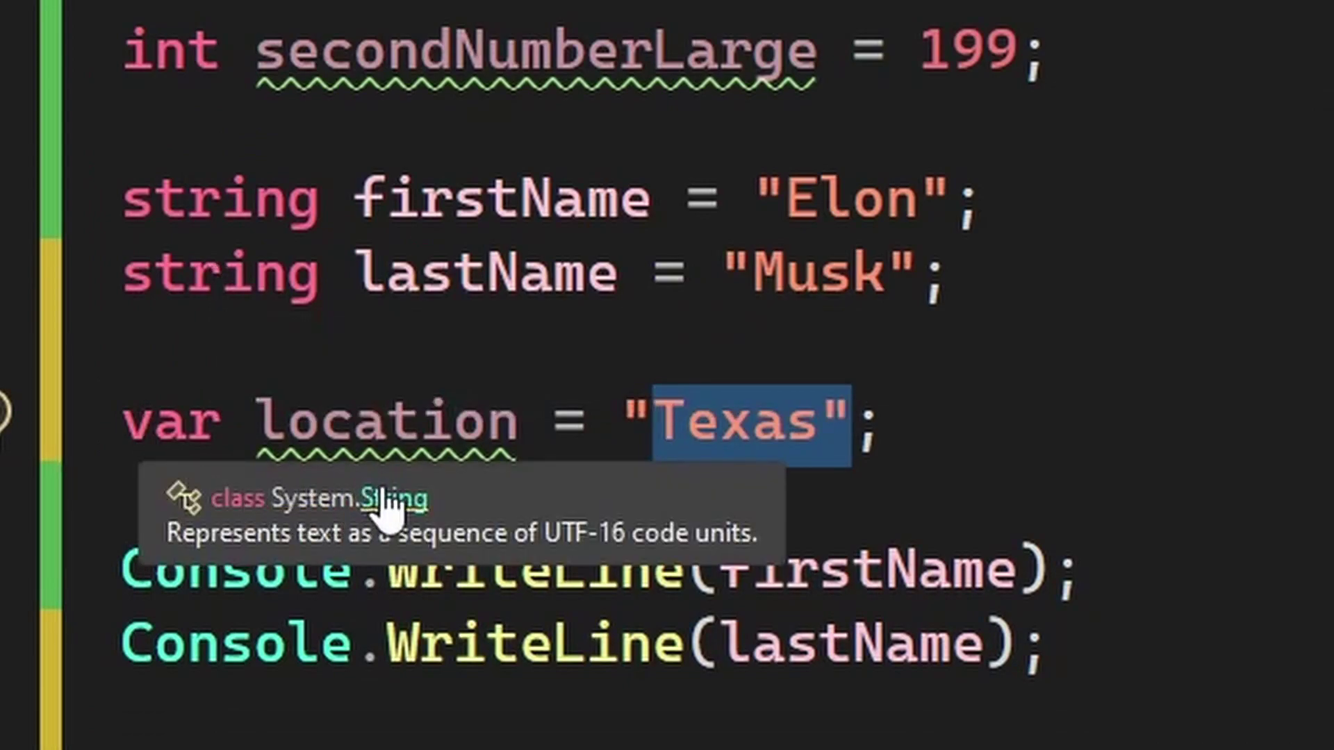
{"action": "left_click", "coordinate": [907, 420]}
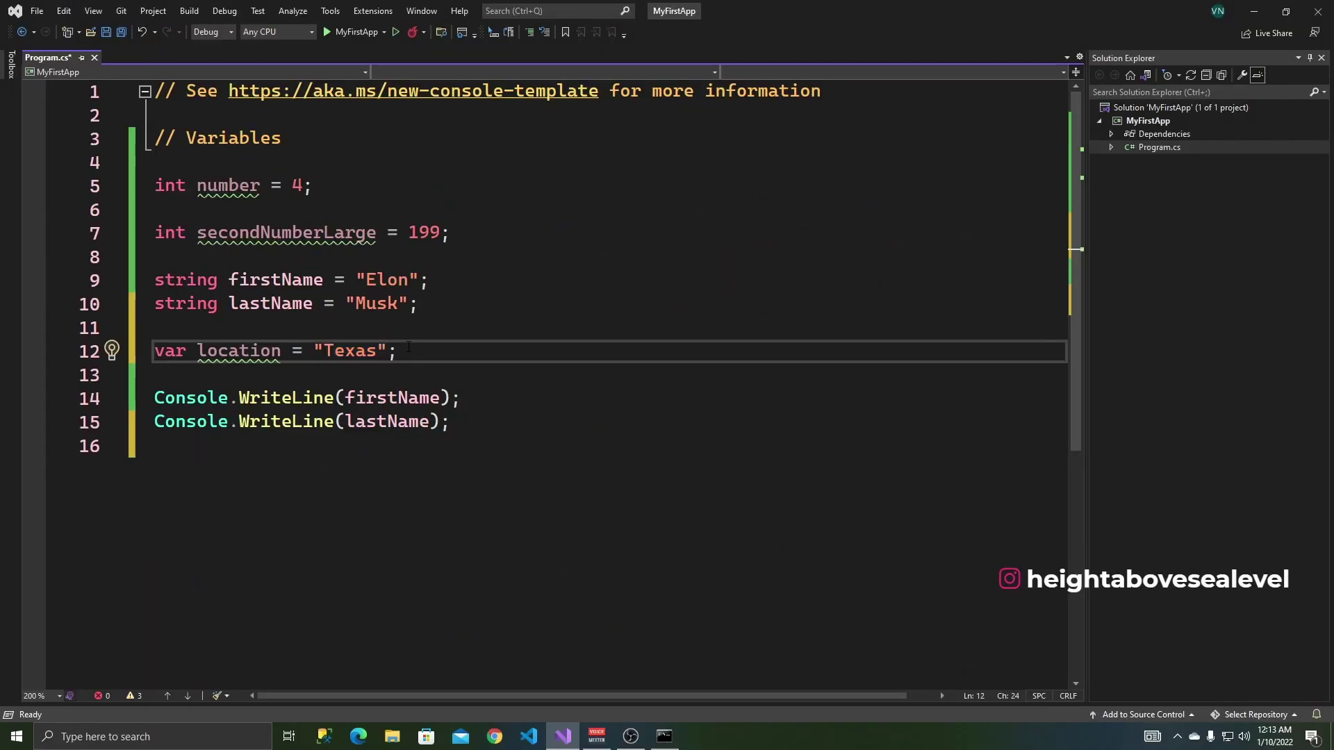
Step: Declare var score = 34; below location, fixing the mistyped variable name
{"action": "key", "text": "Return"}
{"action": "key", "text": "Return"}
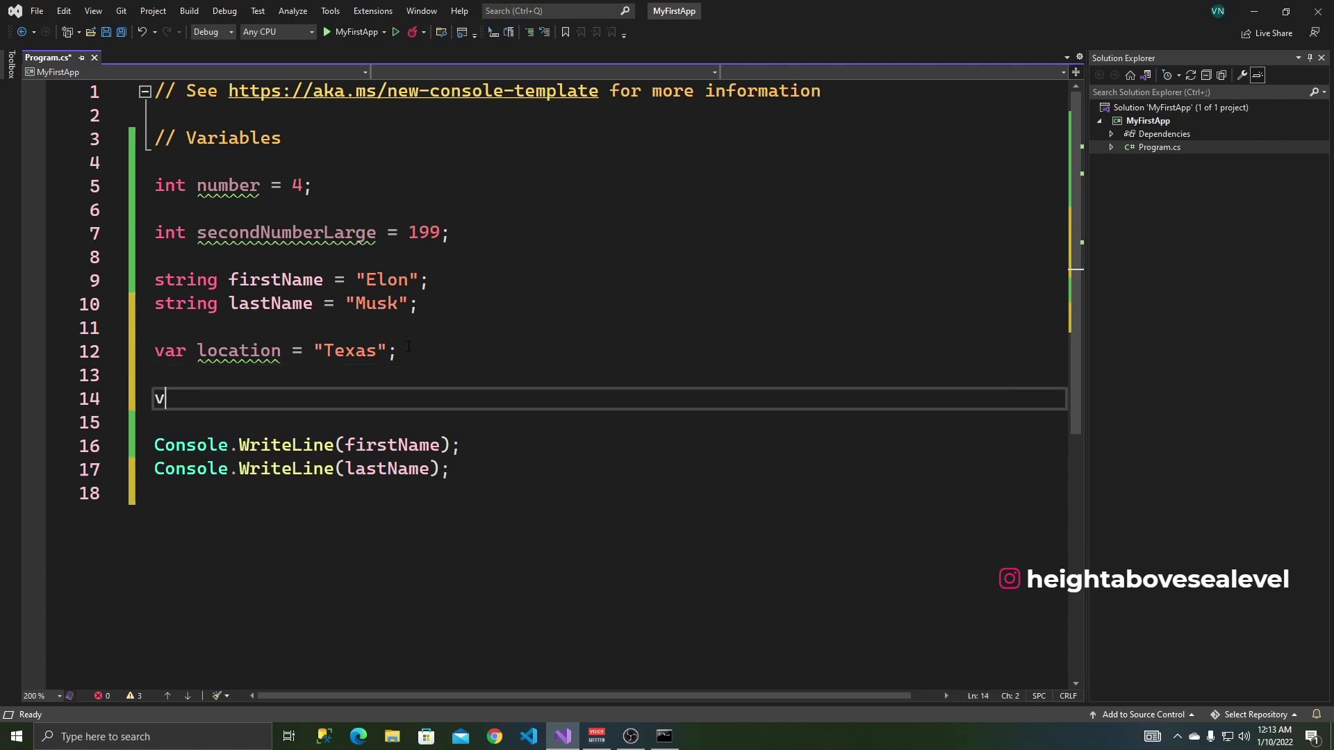
{"action": "type", "text": "var c"}
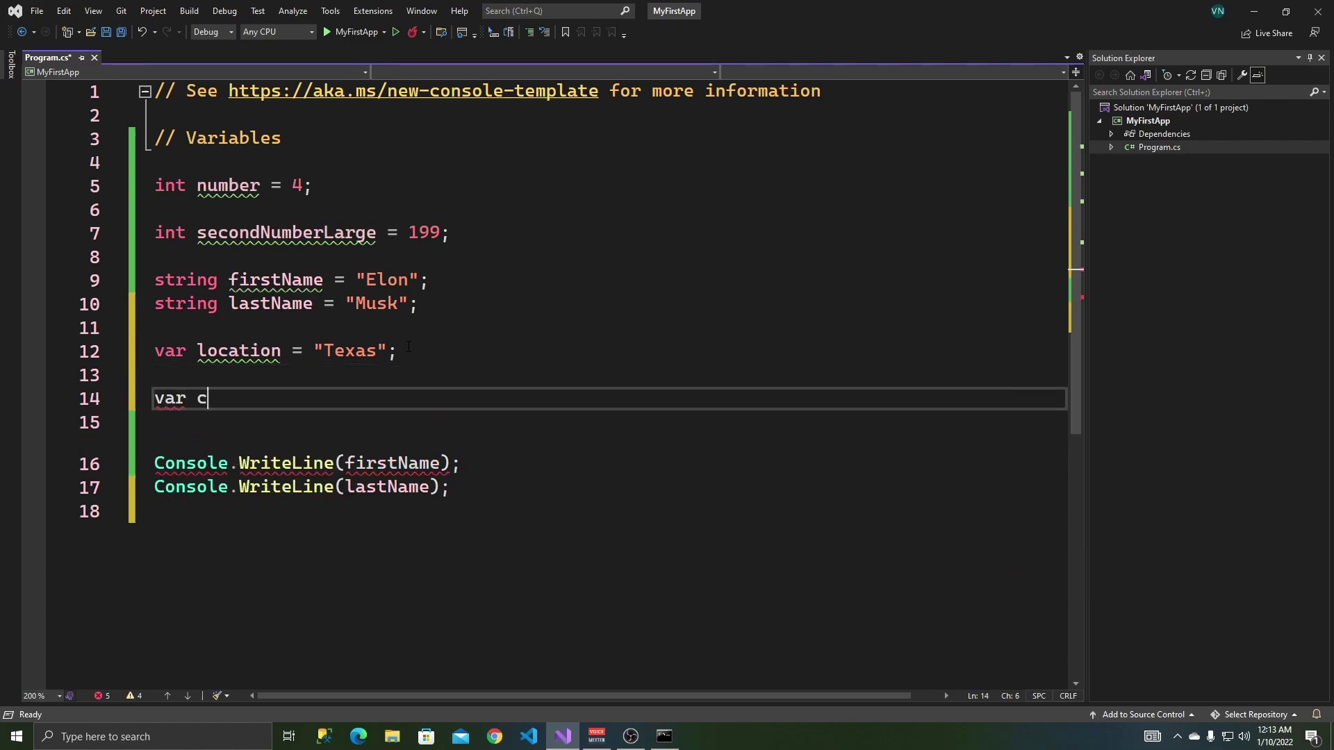
{"action": "type", "text": "ire"}
{"action": "key", "text": "BackSpace"}
{"action": "key", "text": "BackSpace"}
{"action": "key", "text": "BackSpace"}
{"action": "key", "text": "BackSpace"}
{"action": "key", "text": "BackSpace"}
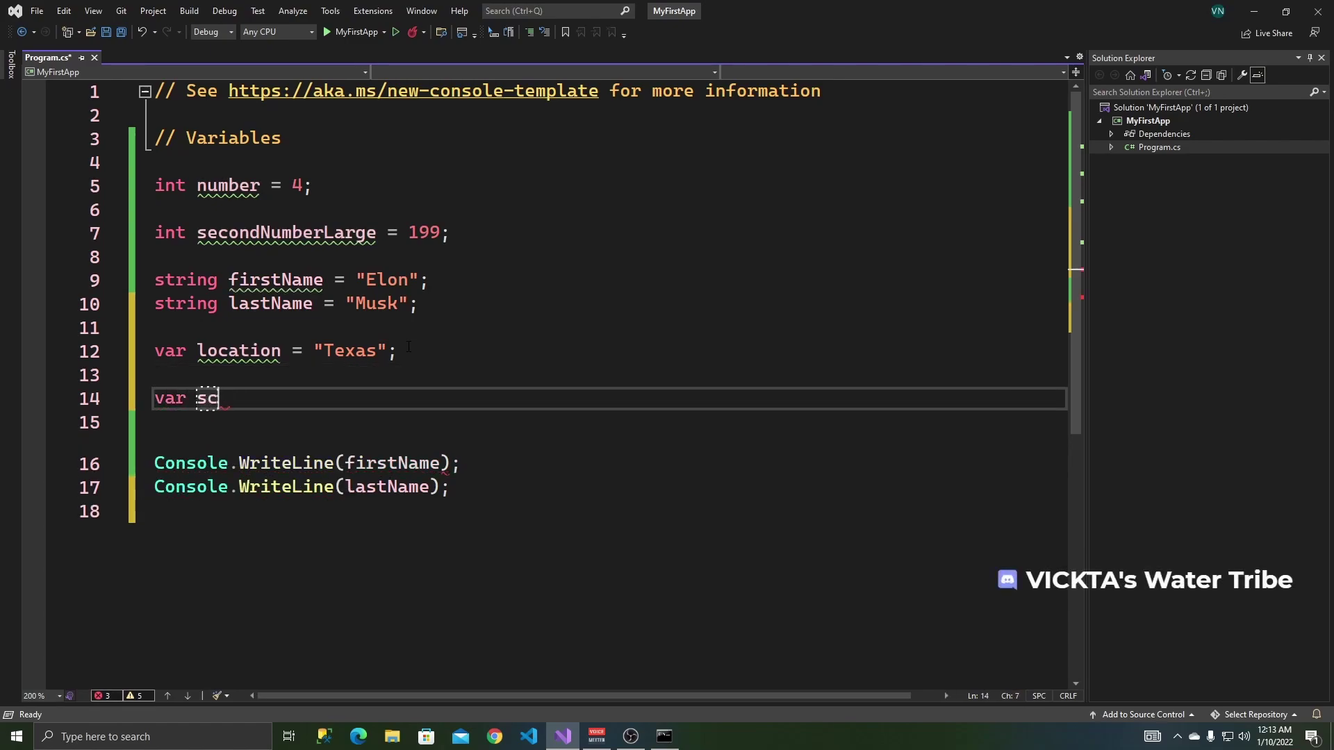
{"action": "type", "text": "ire"}
{"action": "key", "text": "BackSpace"}
{"action": "key", "text": "BackSpace"}
{"action": "key", "text": "BackSpace"}
{"action": "key", "text": "BackSpace"}
{"action": "type", "text": "ore = 34;"}
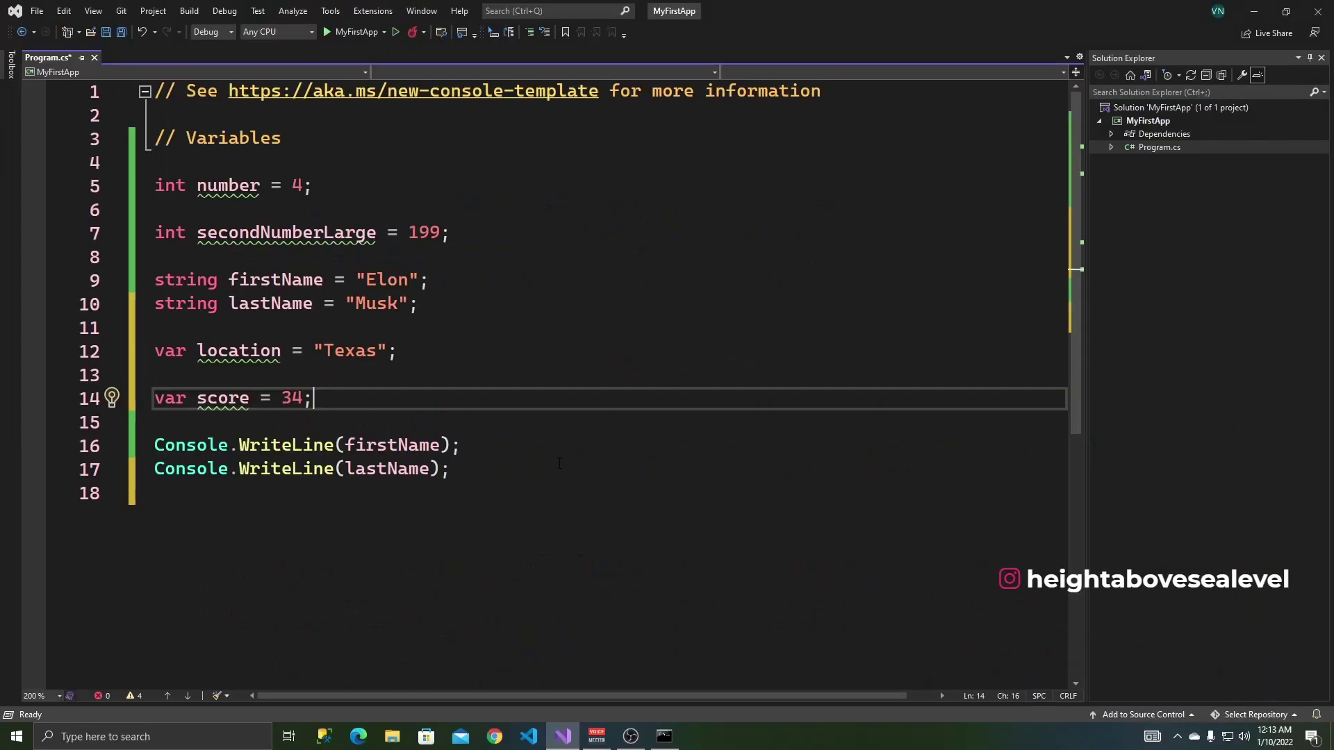
{"action": "left_click", "coordinate": [509, 464]}
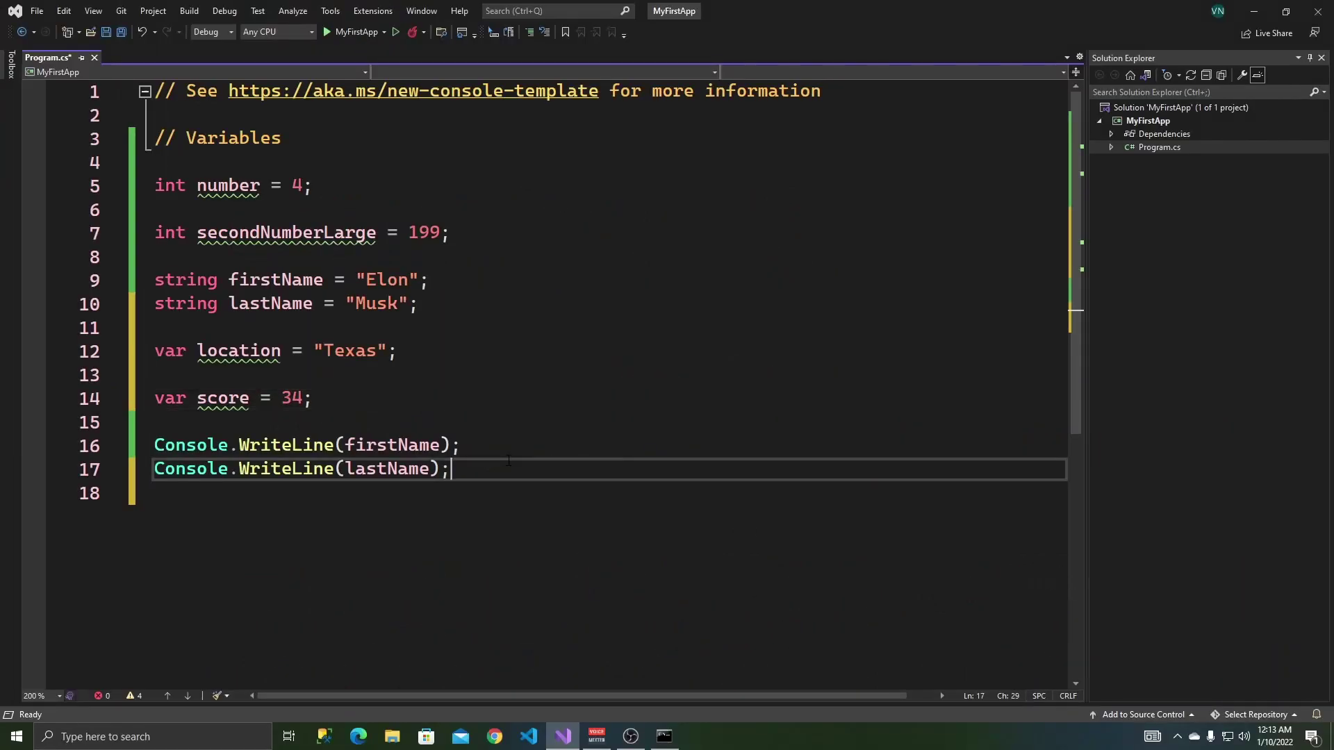
Step: Add Console.WriteLine(score); via the cw snippet and run it to confirm 34 prints
{"action": "key", "text": "Return"}
{"action": "key", "text": "Return"}
{"action": "type", "text": "cw"}
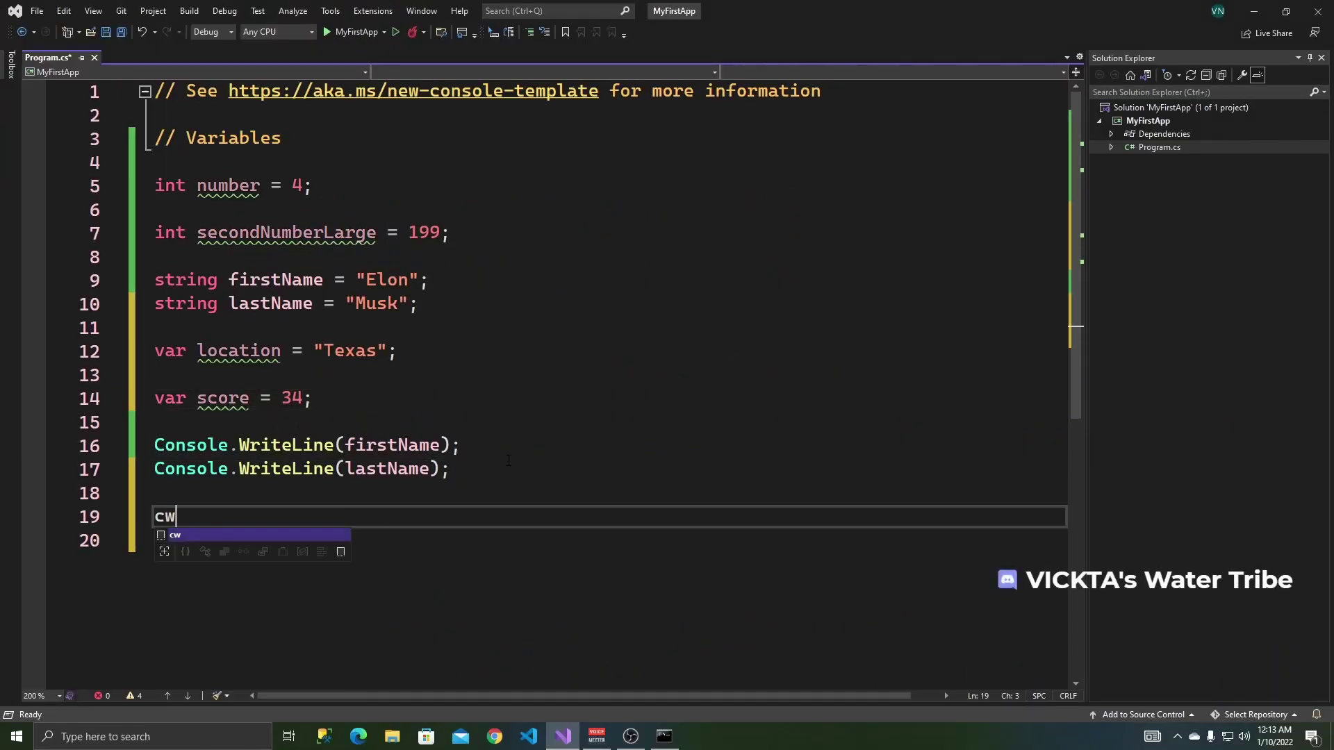
{"action": "key", "text": "Tab"}
{"action": "key", "text": "Tab"}
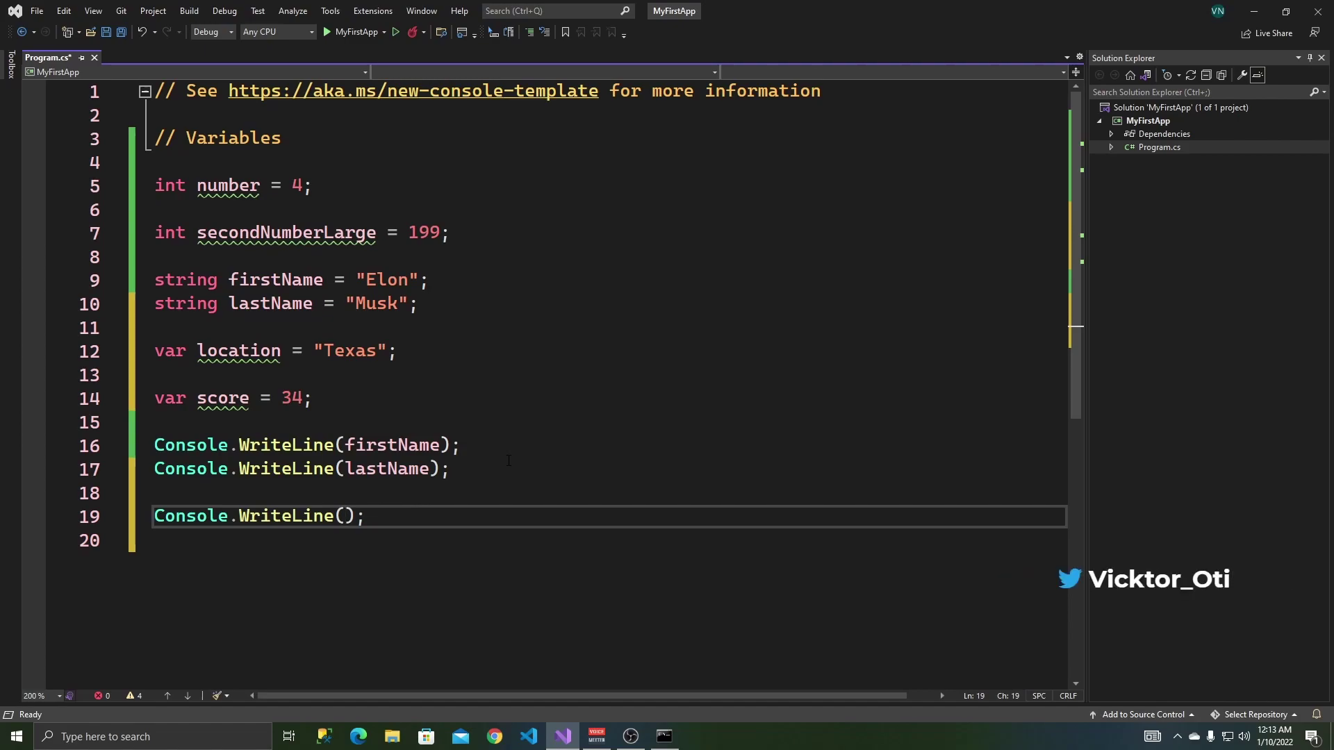
{"action": "type", "text": "score"}
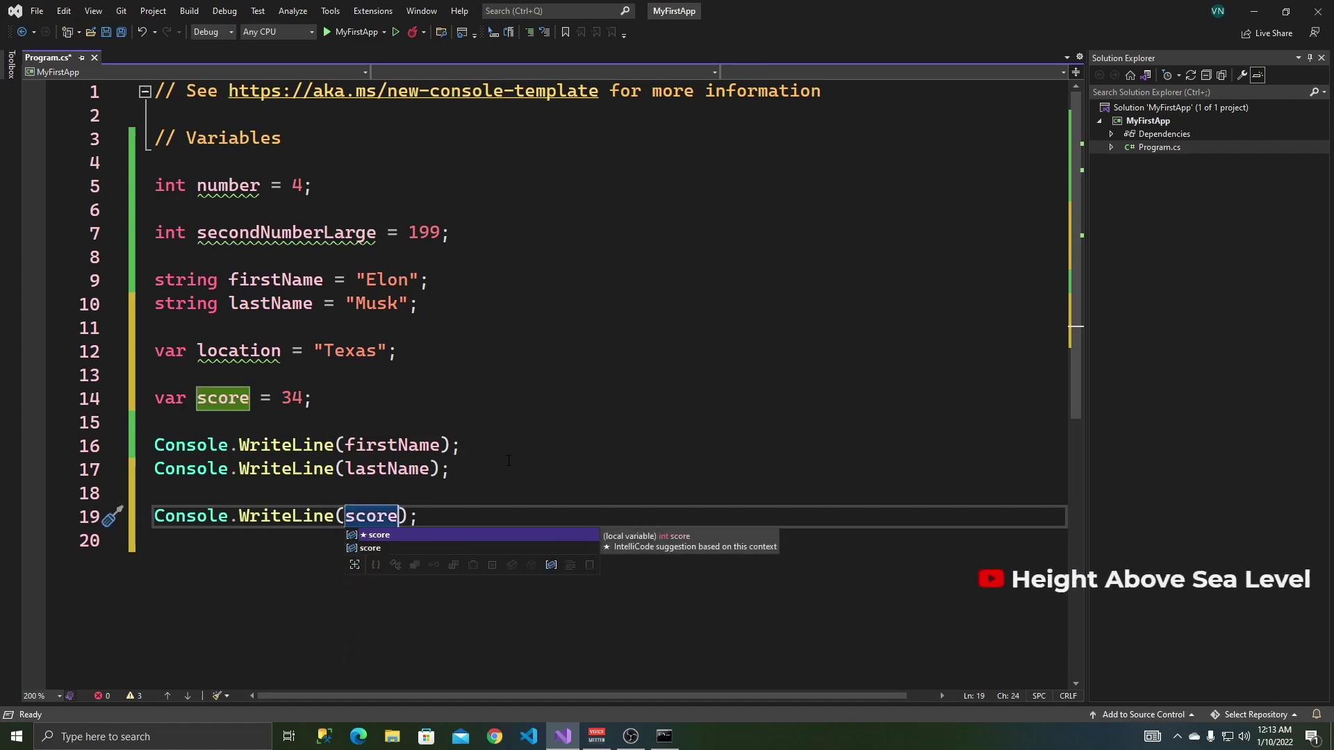
{"action": "key", "text": "ctrl+F5"}
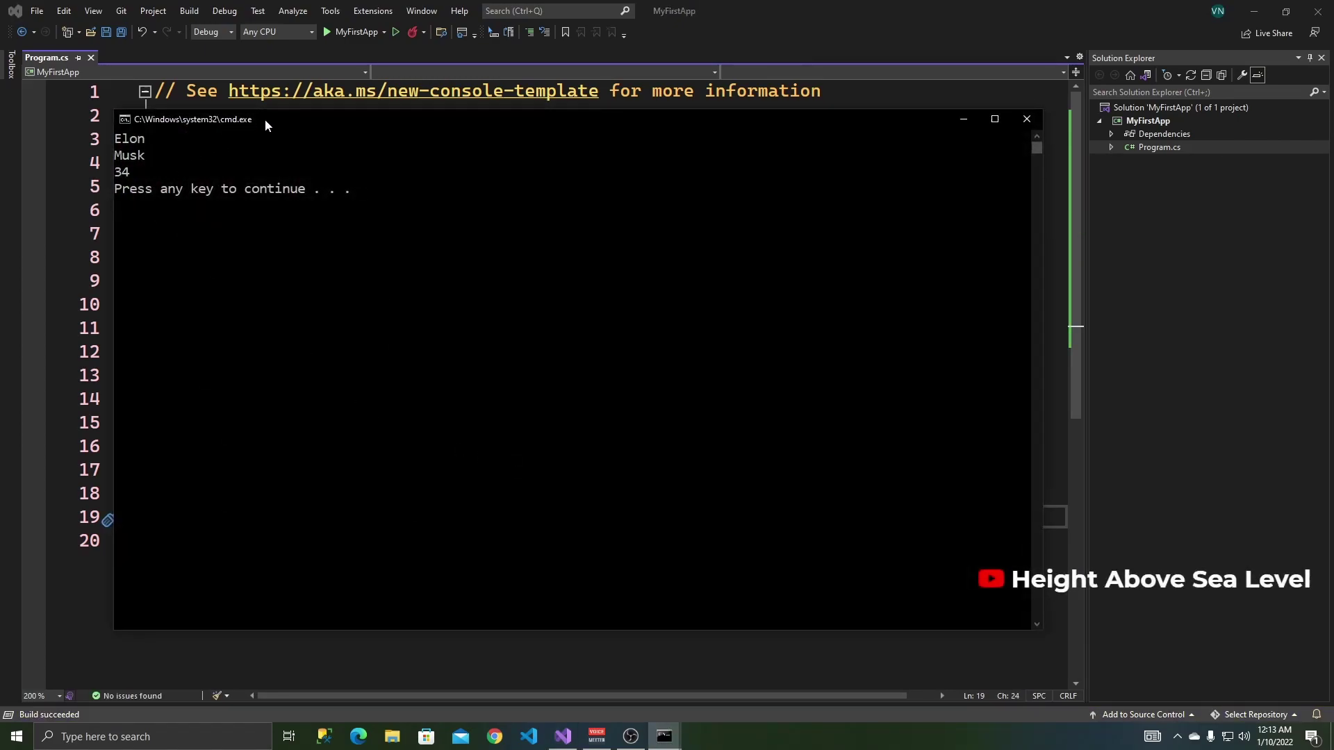
{"action": "left_click_drag", "start_coordinate": [455, 152], "coordinate": [456, 152]}
{"action": "left_click_drag", "start_coordinate": [307, 202], "coordinate": [333, 203]}
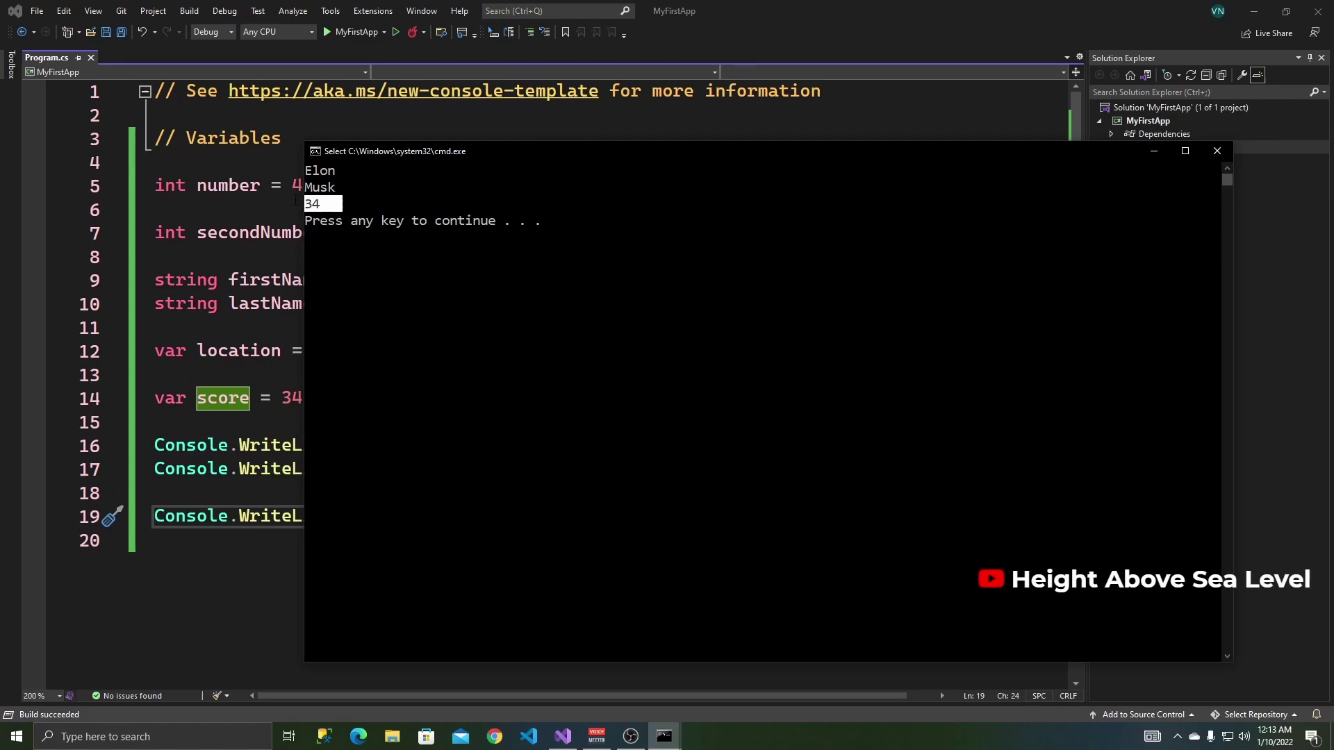
{"action": "left_click", "coordinate": [1214, 152]}
Step: Duplicate the score print as Console.WriteLine(location); and rerun to confirm Texas prints
{"action": "key", "text": "ctrl+d"}
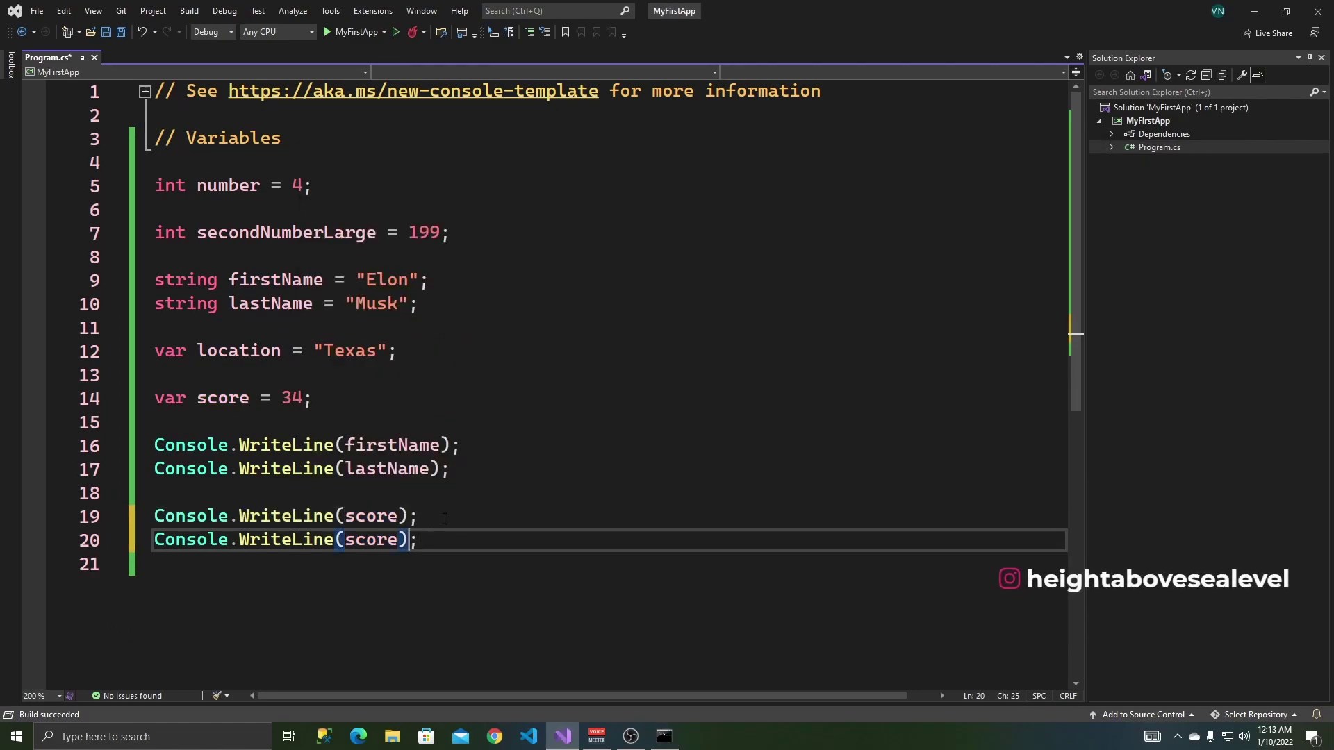
{"action": "key", "text": "Left"}
{"action": "key", "text": "Left"}
{"action": "key", "text": "ctrl+shift+Left"}
{"action": "type", "text": "location"}
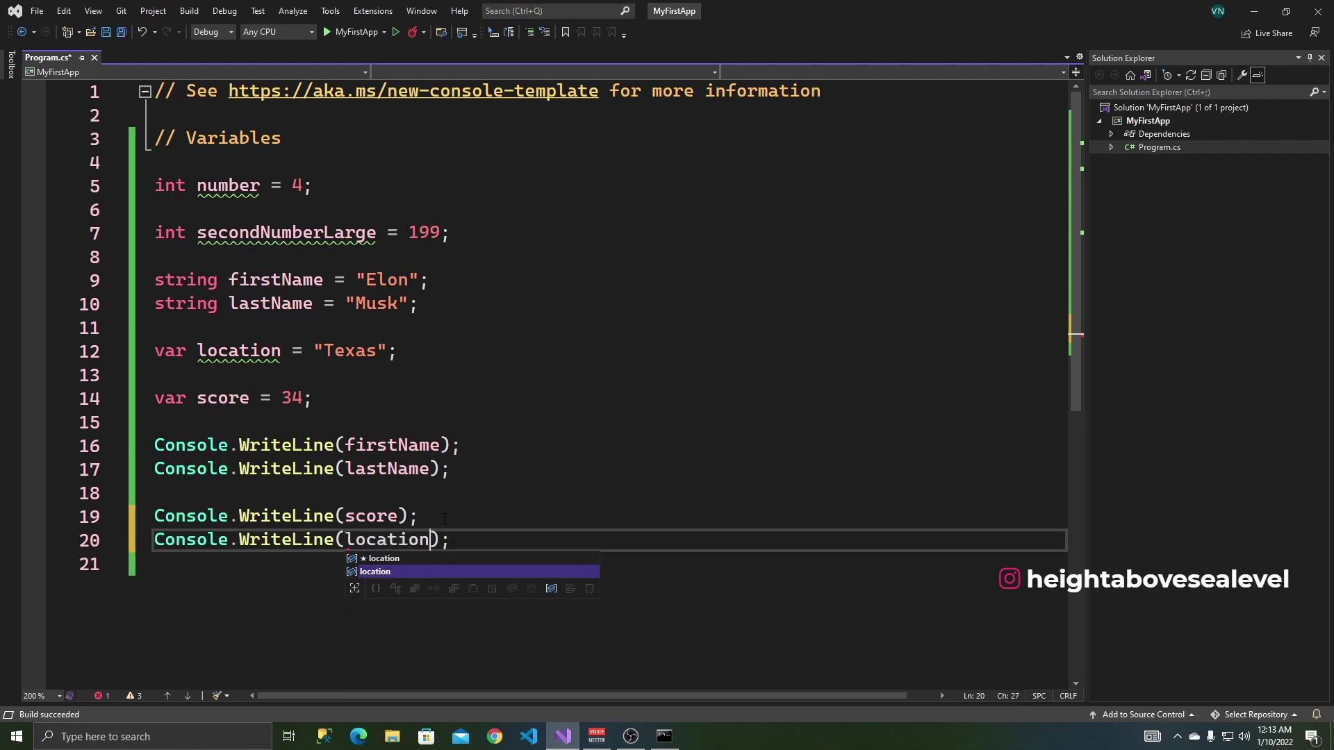
{"action": "key", "text": "Escape"}
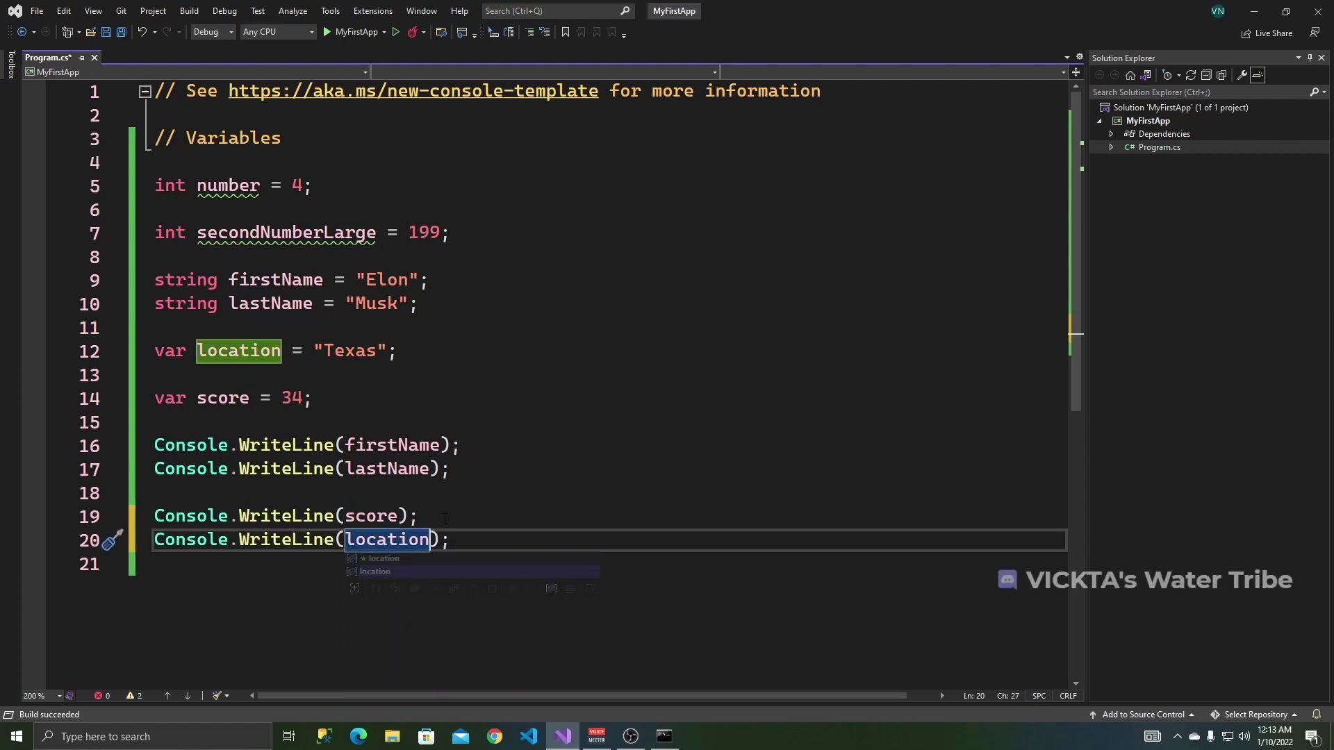
{"action": "key", "text": "ctrl+F5"}
{"action": "left_click_drag", "start_coordinate": [186, 207], "coordinate": [113, 211]}
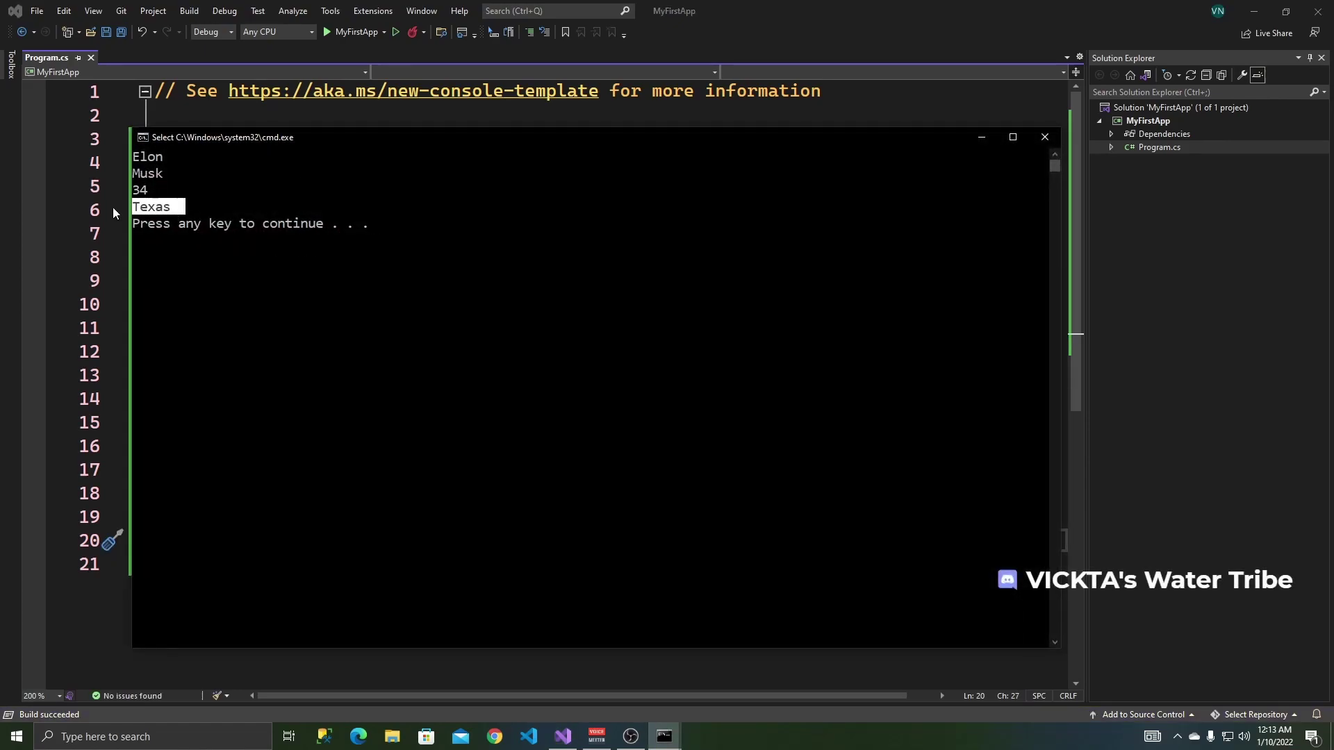
{"action": "left_click", "coordinate": [1045, 136]}
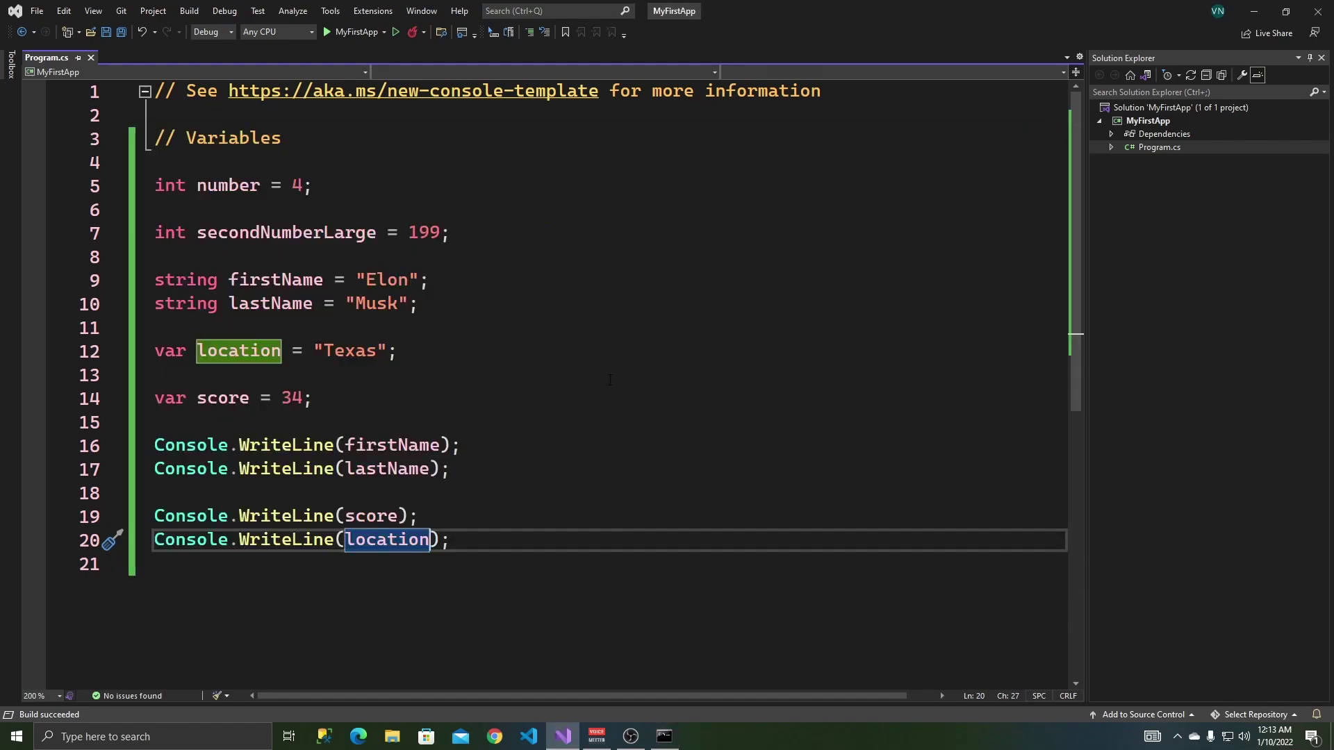
{"action": "left_click", "coordinate": [625, 351]}
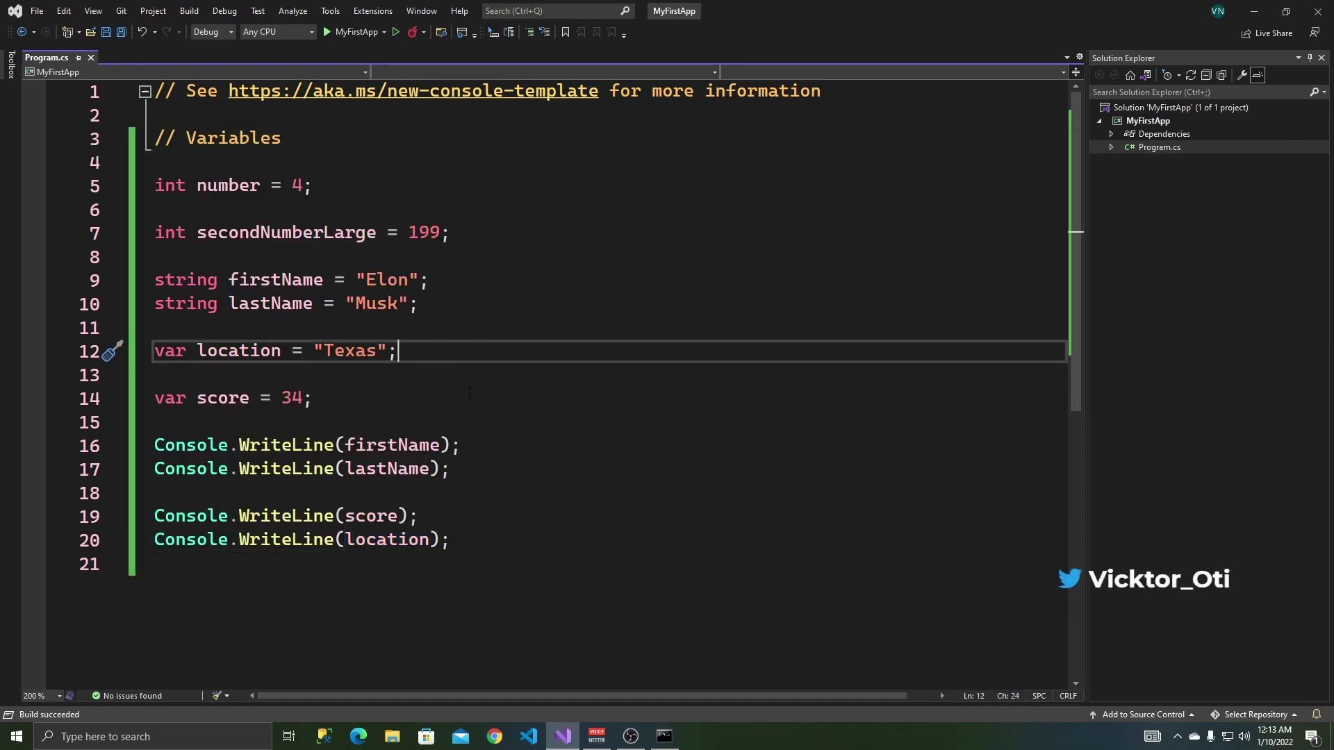
{"action": "left_click", "coordinate": [426, 304]}
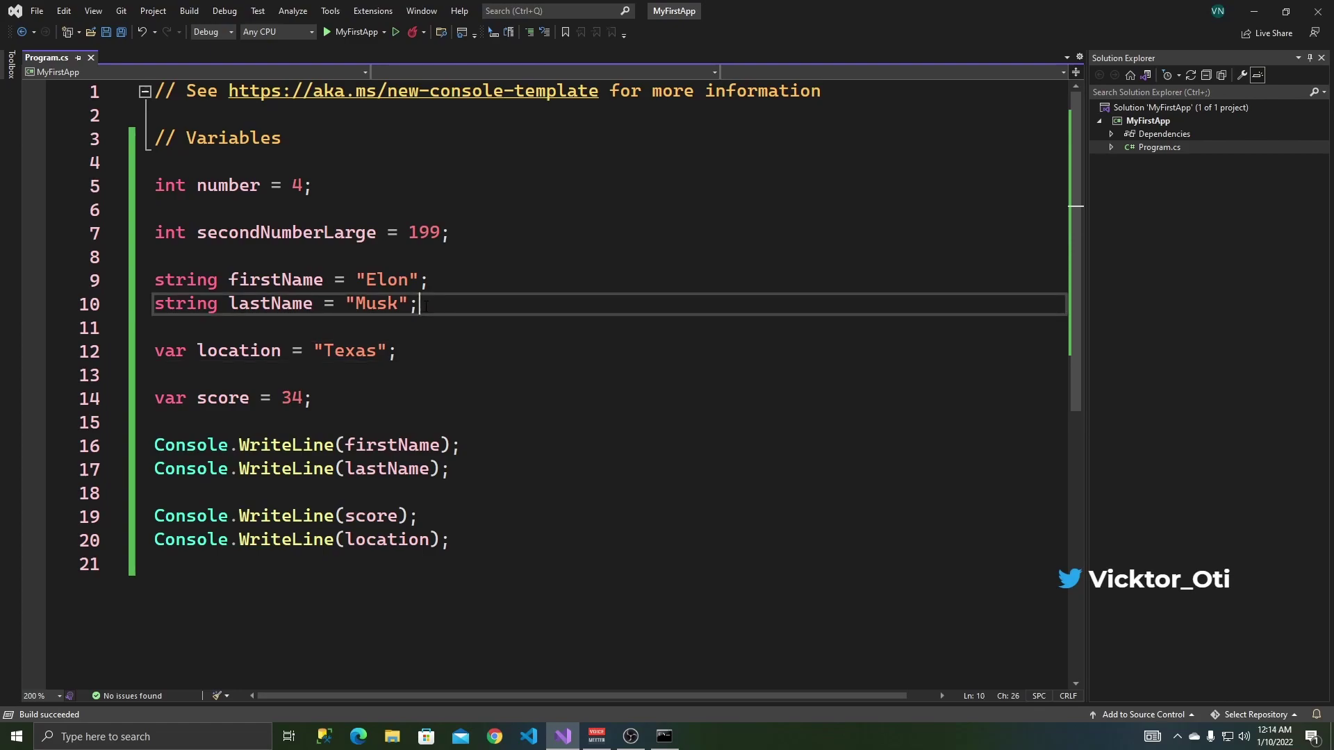
{"action": "key", "text": "ctrl+d"}
{"action": "key", "text": "ctrl+d"}
{"action": "key", "text": "ctrl+d"}
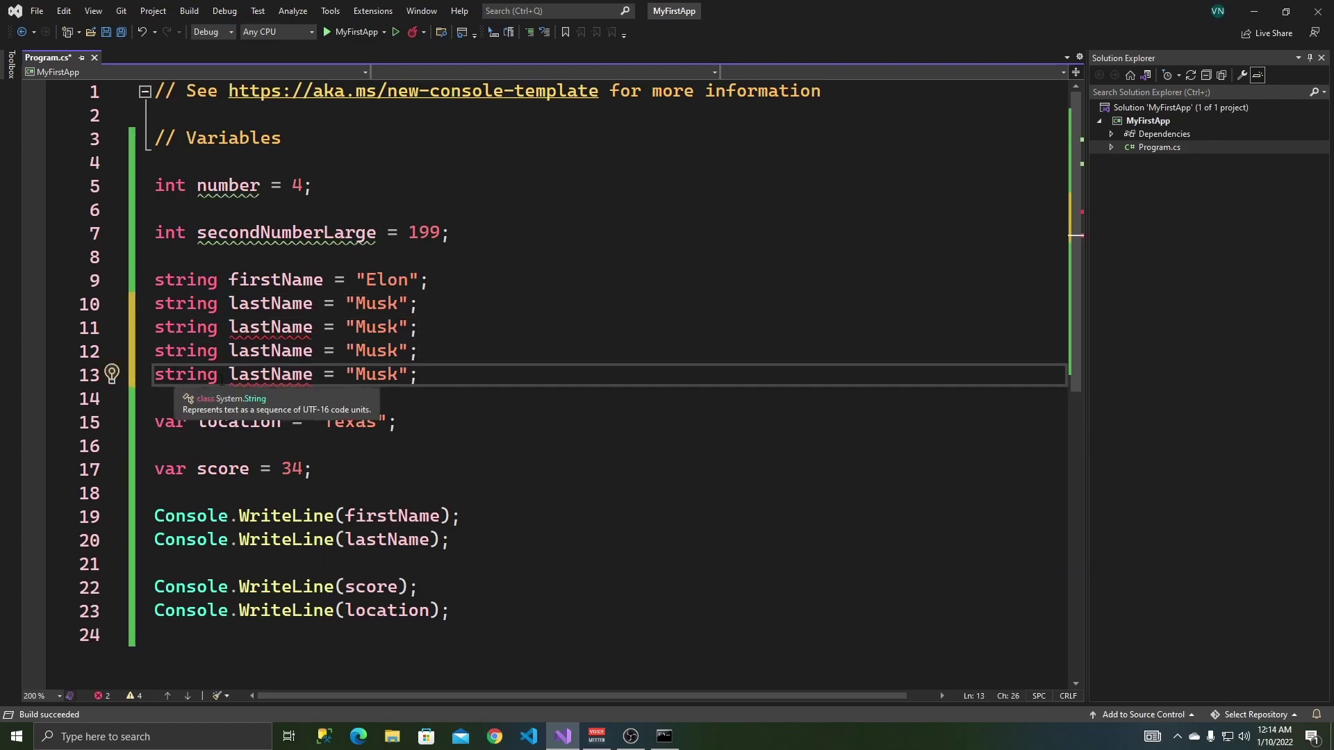
{"action": "key", "text": "Up"}
{"action": "key", "text": "Up"}
{"action": "key", "text": "Up"}
{"action": "key", "text": "Up"}
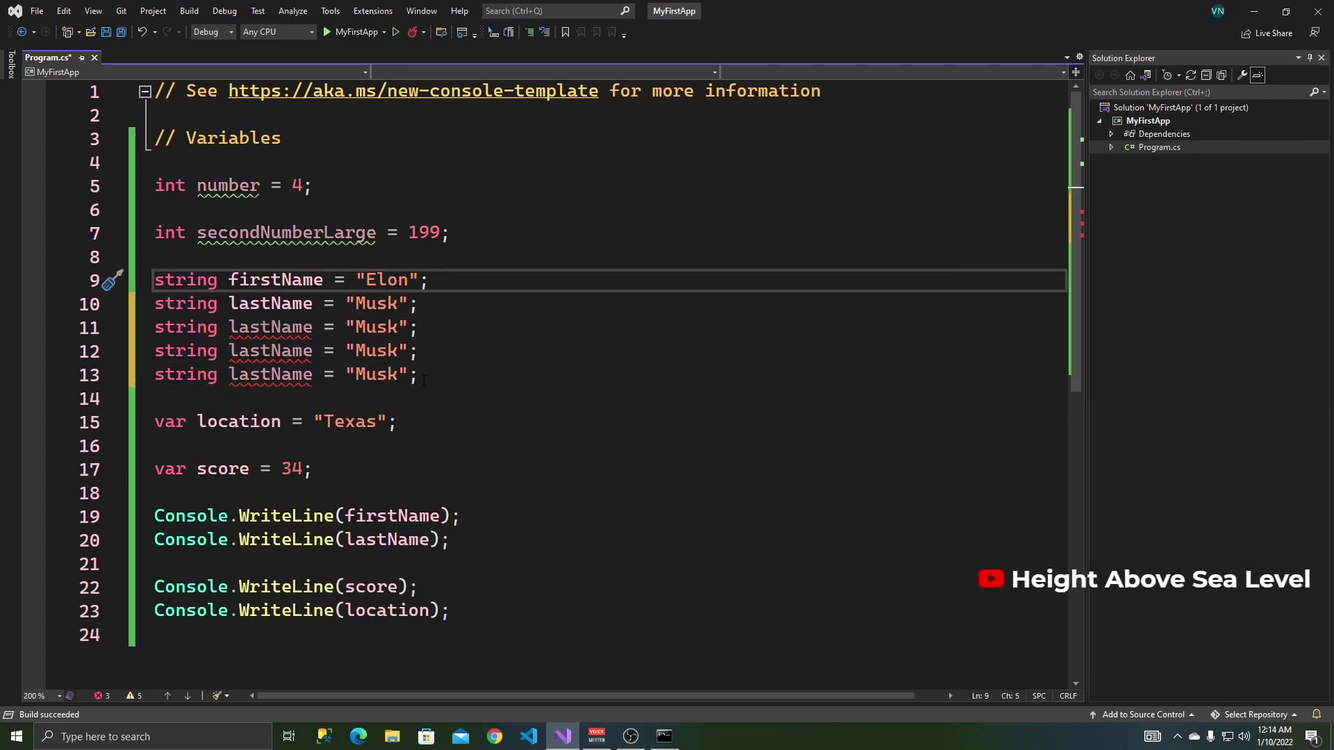
{"action": "key", "text": "ctrl+z"}
{"action": "key", "text": "ctrl+z"}
{"action": "key", "text": "ctrl+z"}
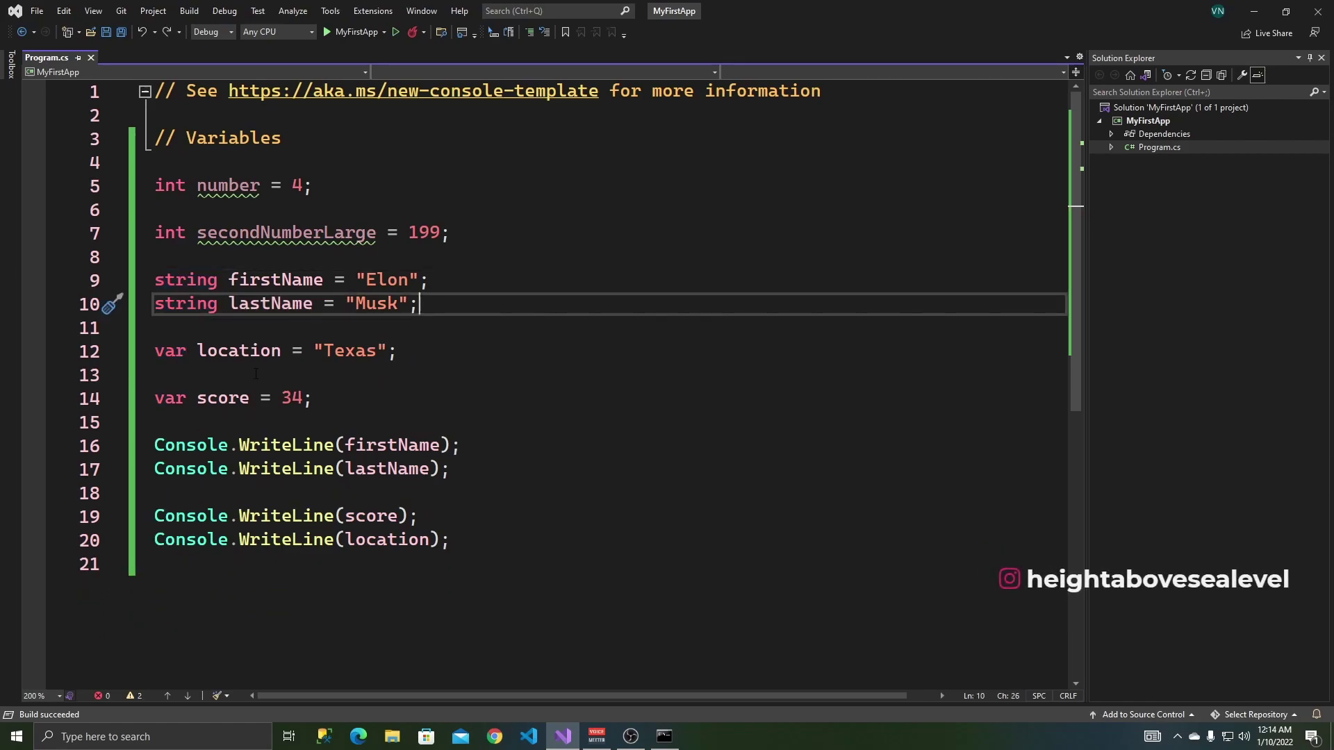
{"action": "double_click", "coordinate": [167, 351]}
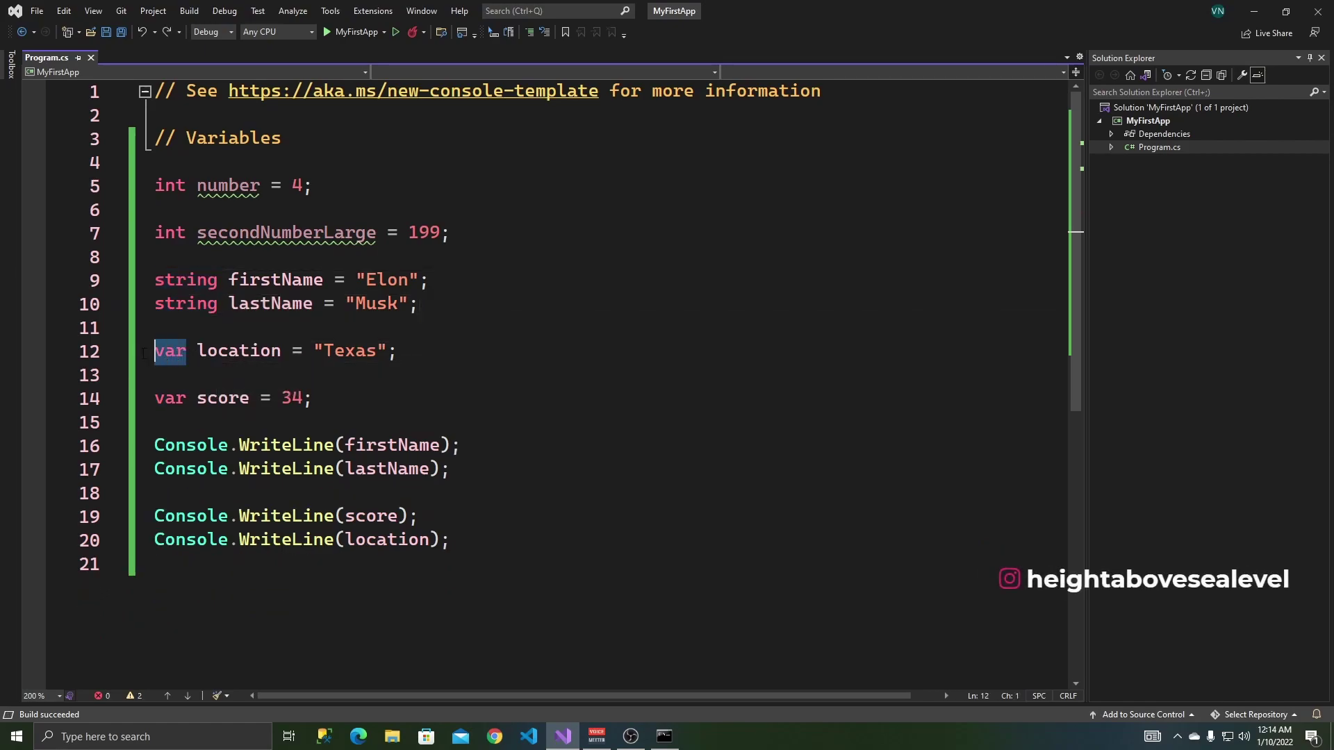
{"action": "triple_click", "coordinate": [391, 354]}
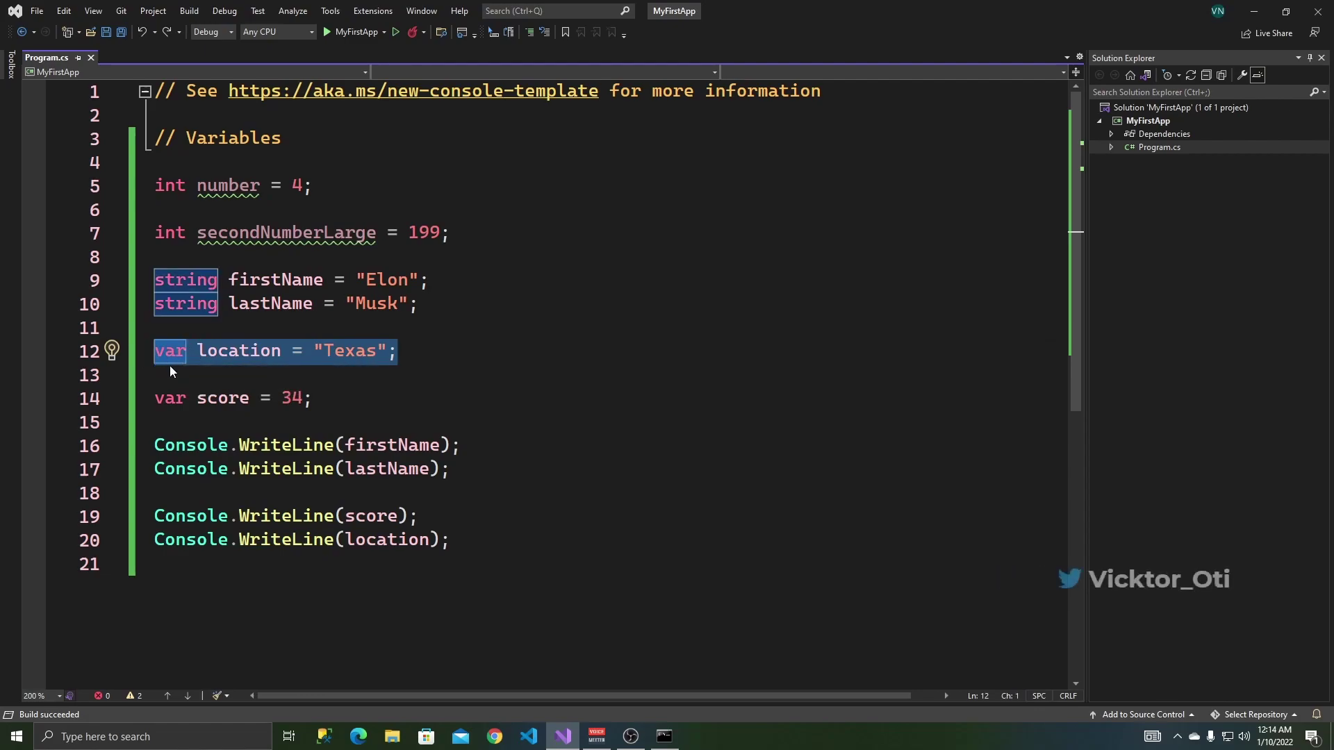
{"action": "left_click_drag", "start_coordinate": [312, 399], "coordinate": [157, 398]}
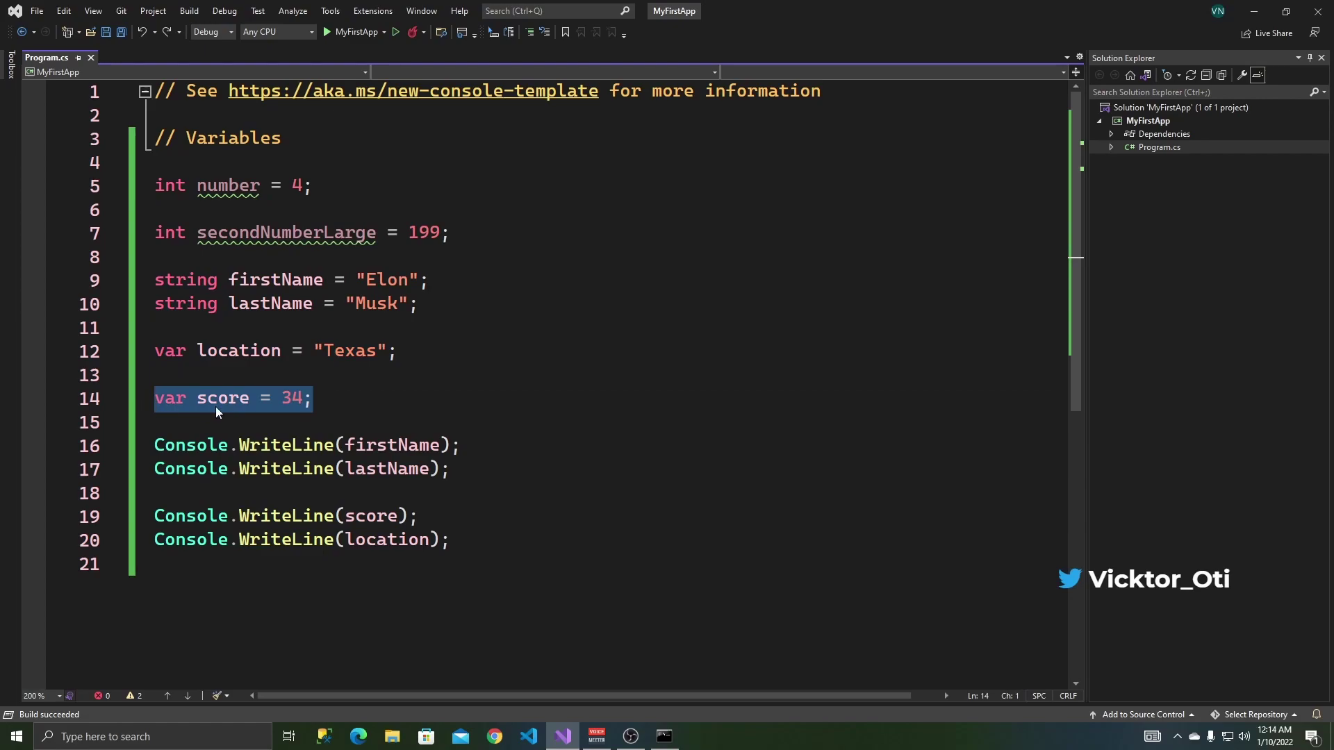
{"action": "left_click_drag", "start_coordinate": [396, 351], "coordinate": [199, 351]}
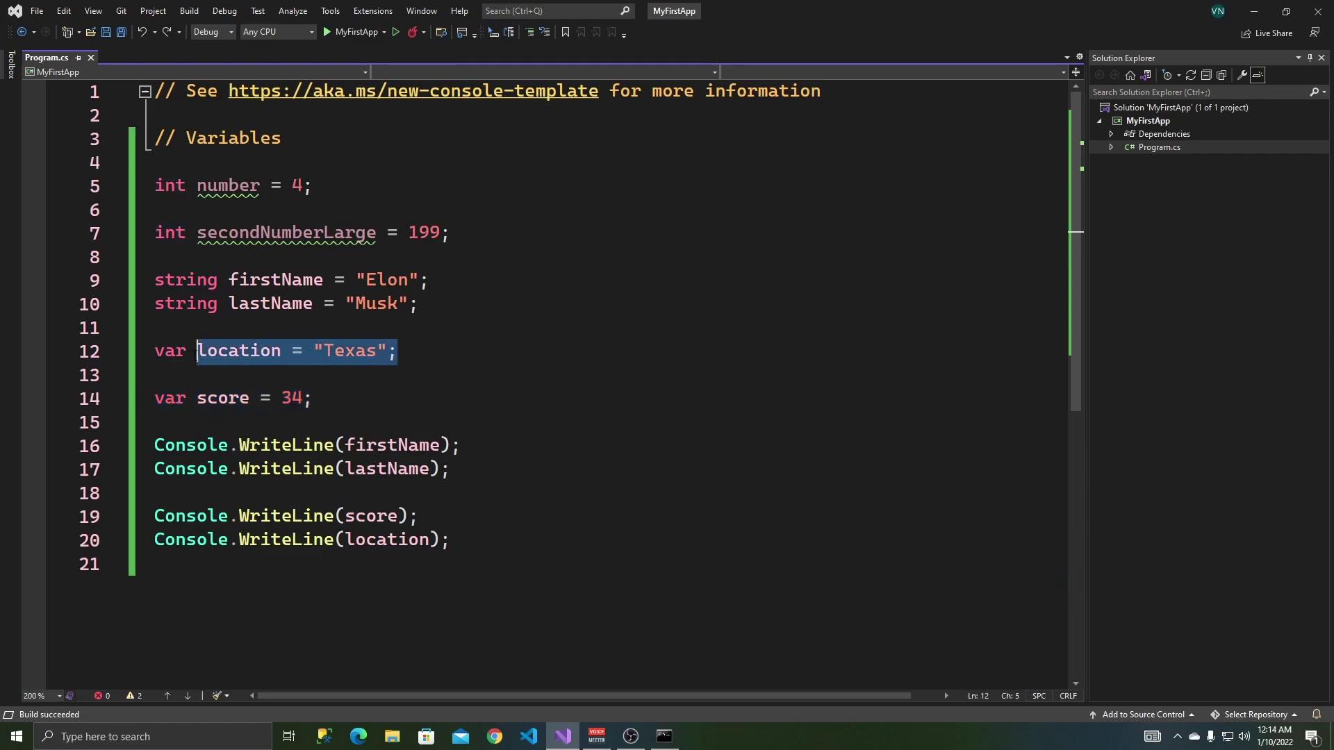
{"action": "left_click", "coordinate": [310, 398]}
{"action": "left_click_drag", "start_coordinate": [417, 303], "coordinate": [177, 303]}
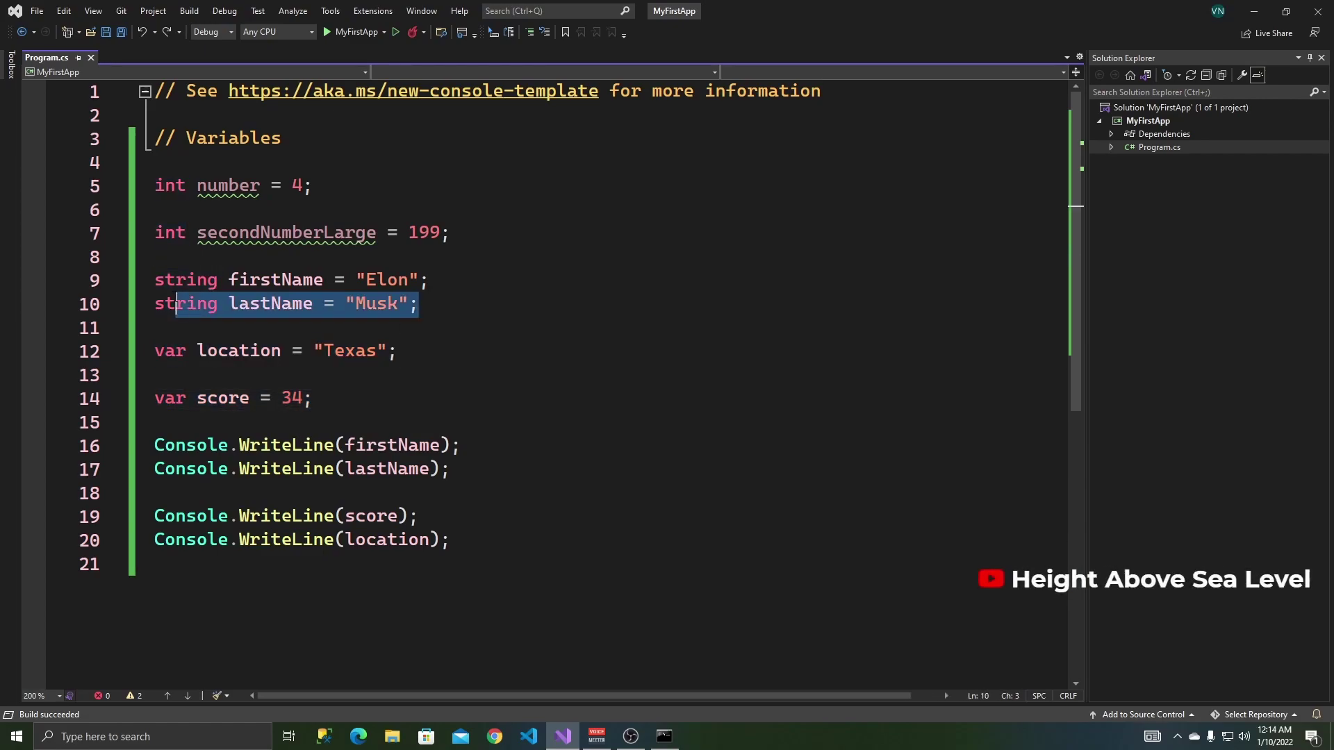
{"action": "left_click_drag", "start_coordinate": [430, 279], "coordinate": [156, 279]}
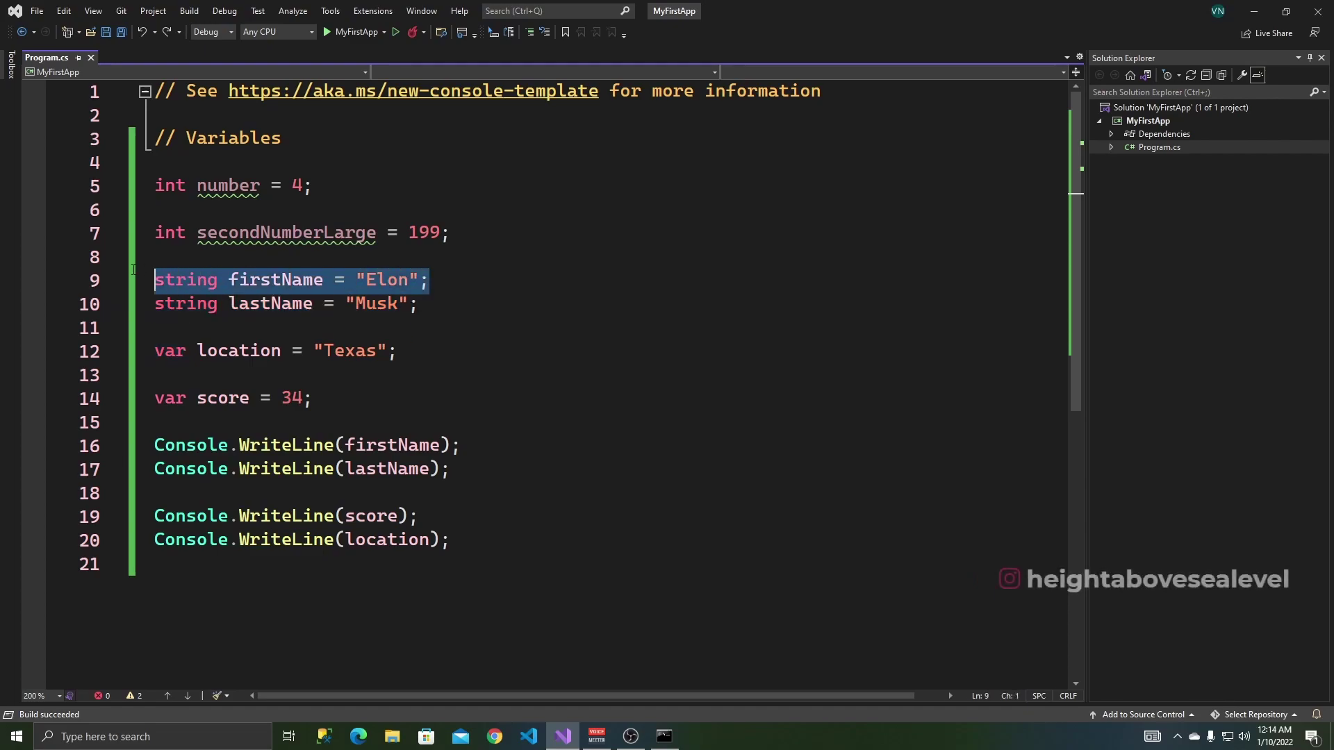
{"action": "left_click", "coordinate": [428, 400]}
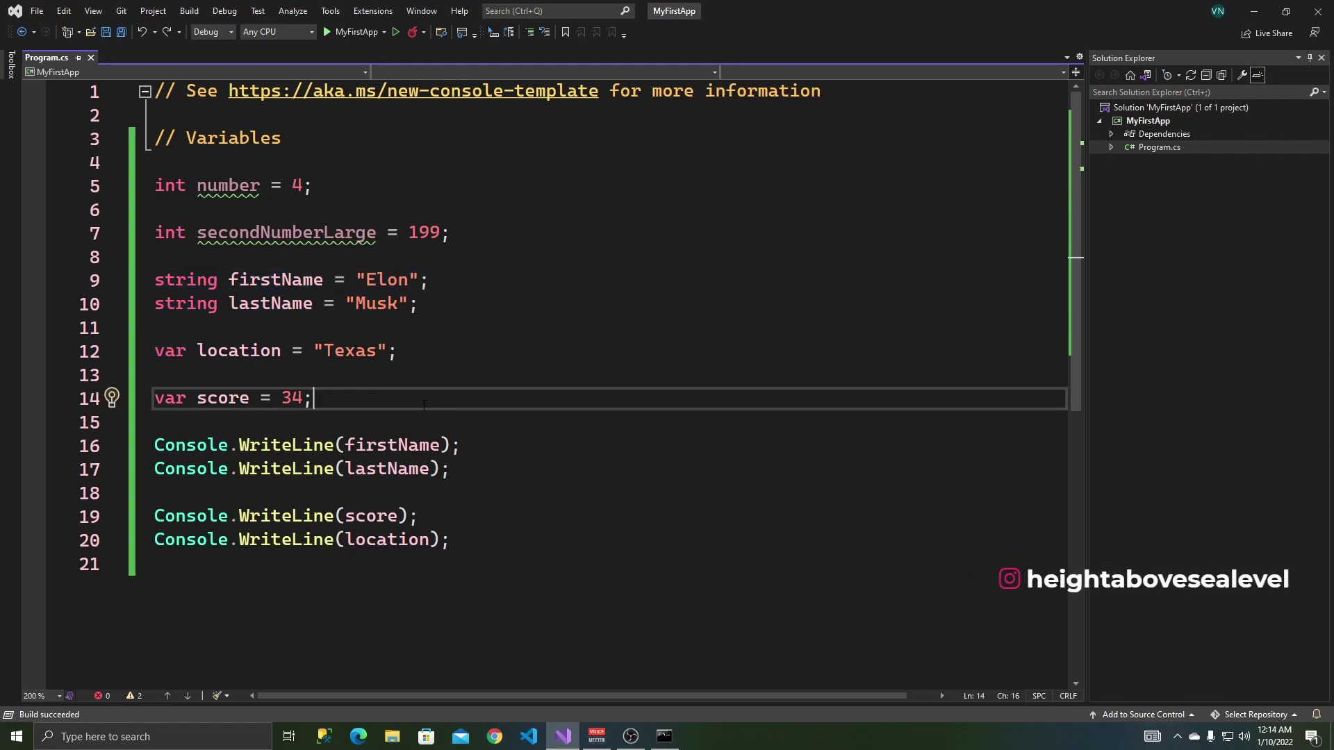
Step: Write var total = number + secondNumberLarge; on line 16 using IntelliSense completions
{"action": "key", "text": "Return"}
{"action": "key", "text": "Return"}
{"action": "type", "text": "var score2 ="}
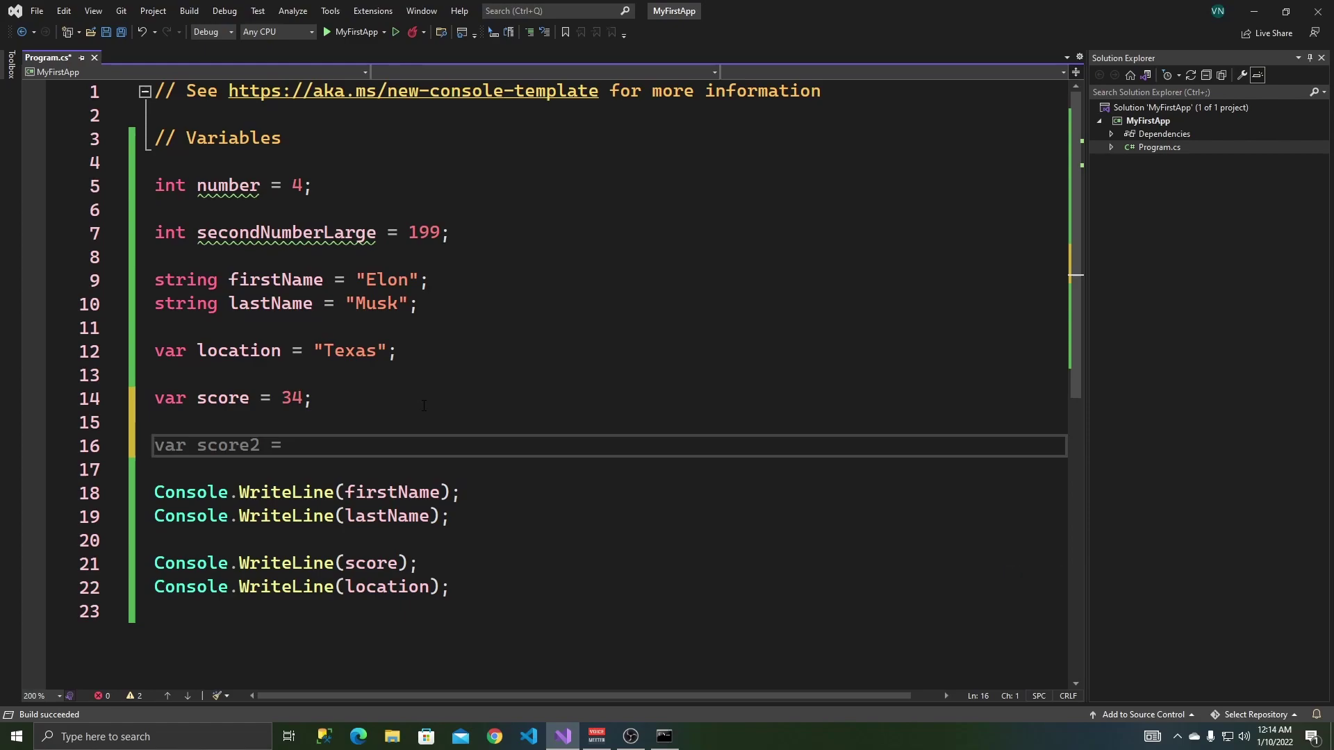
{"action": "type", "text": "var"}
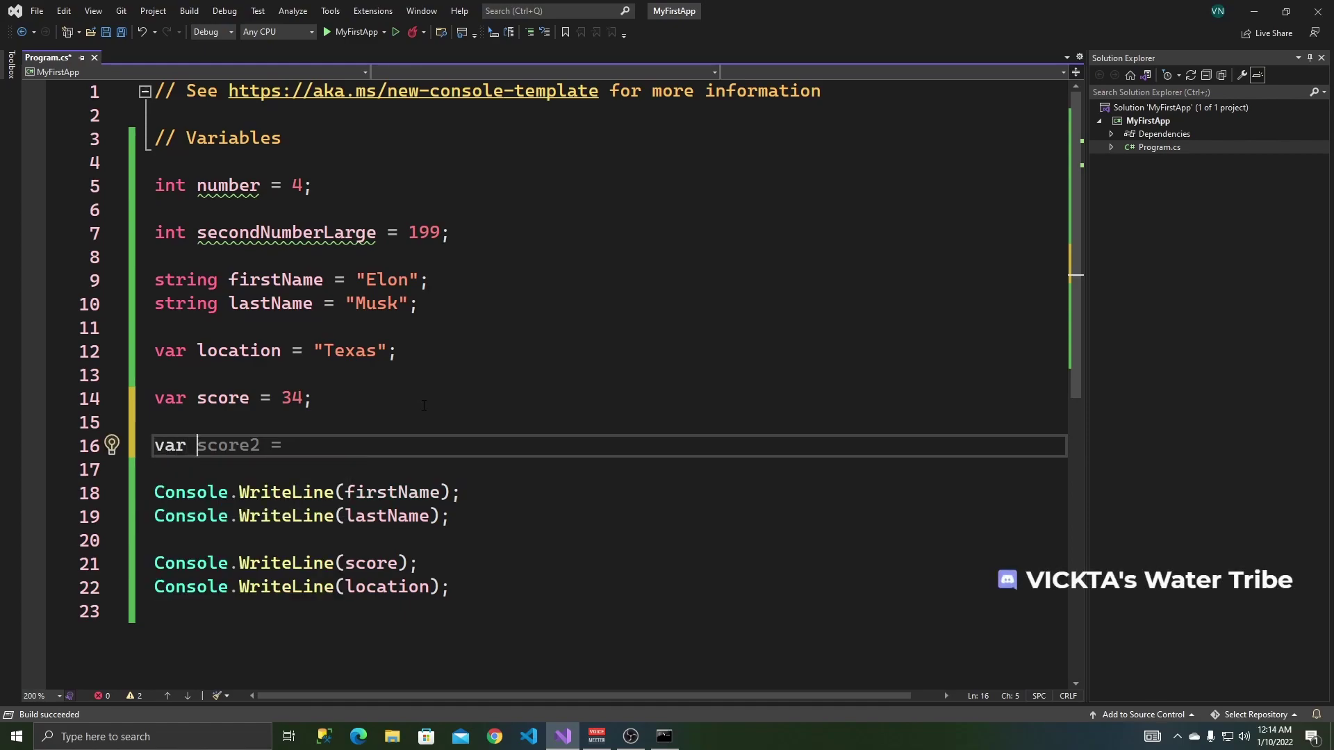
{"action": "type", "text": "t"}
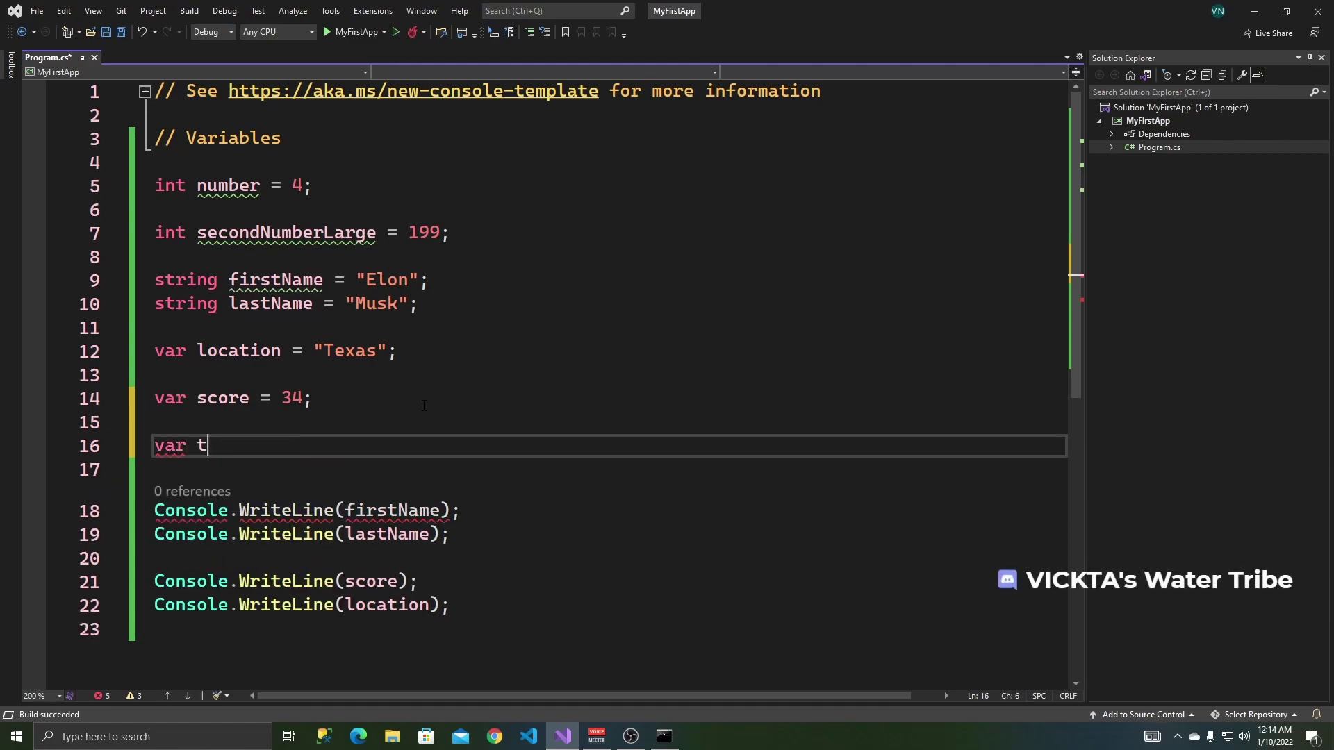
{"action": "type", "text": "otal = "}
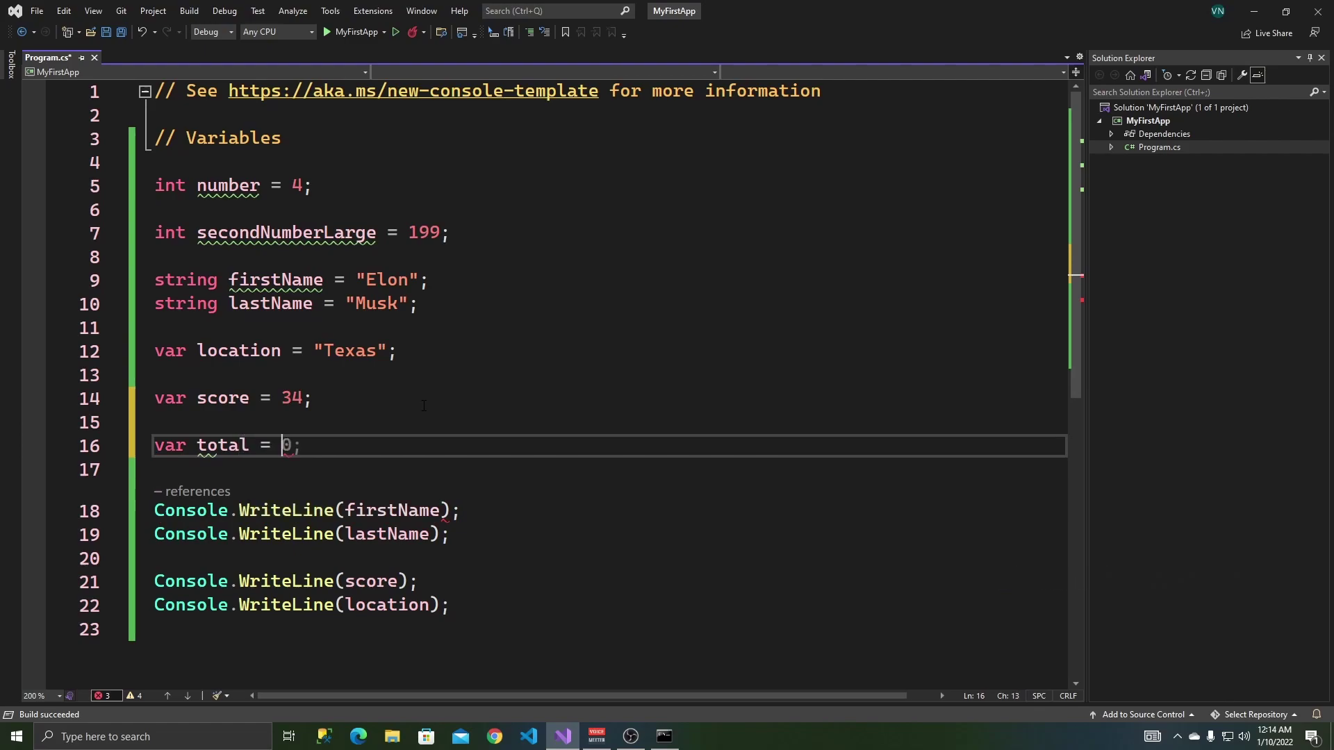
{"action": "type", "text": "num"}
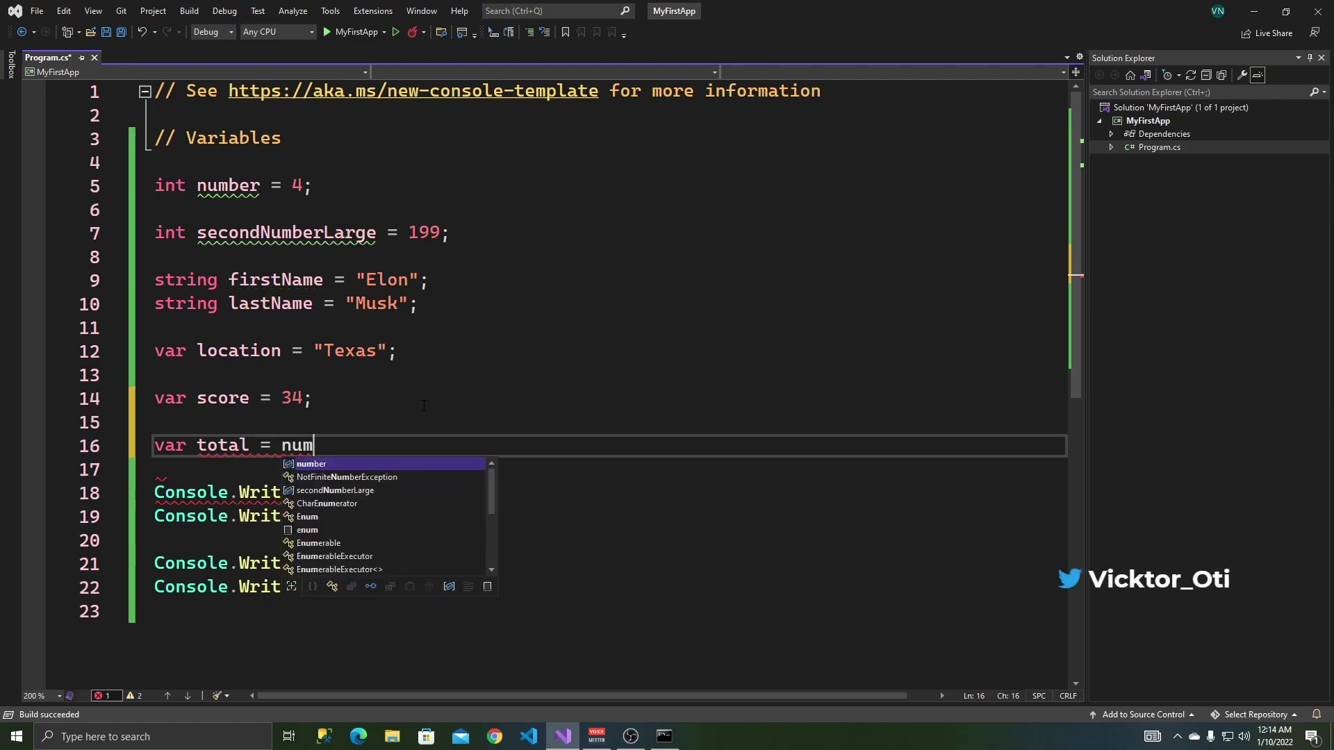
{"action": "key", "text": "Tab"}
{"action": "type", "text": "+"}
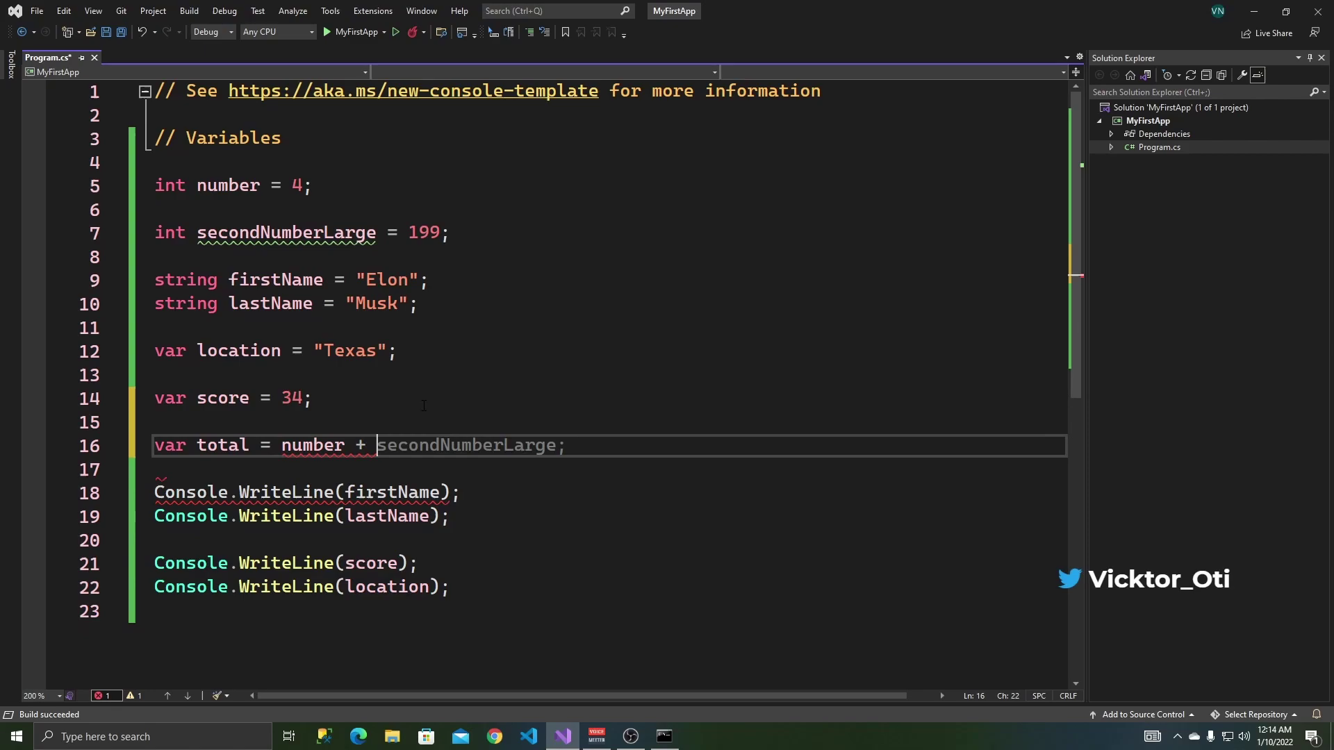
{"action": "type", "text": " sec"}
{"action": "key", "text": "Tab"}
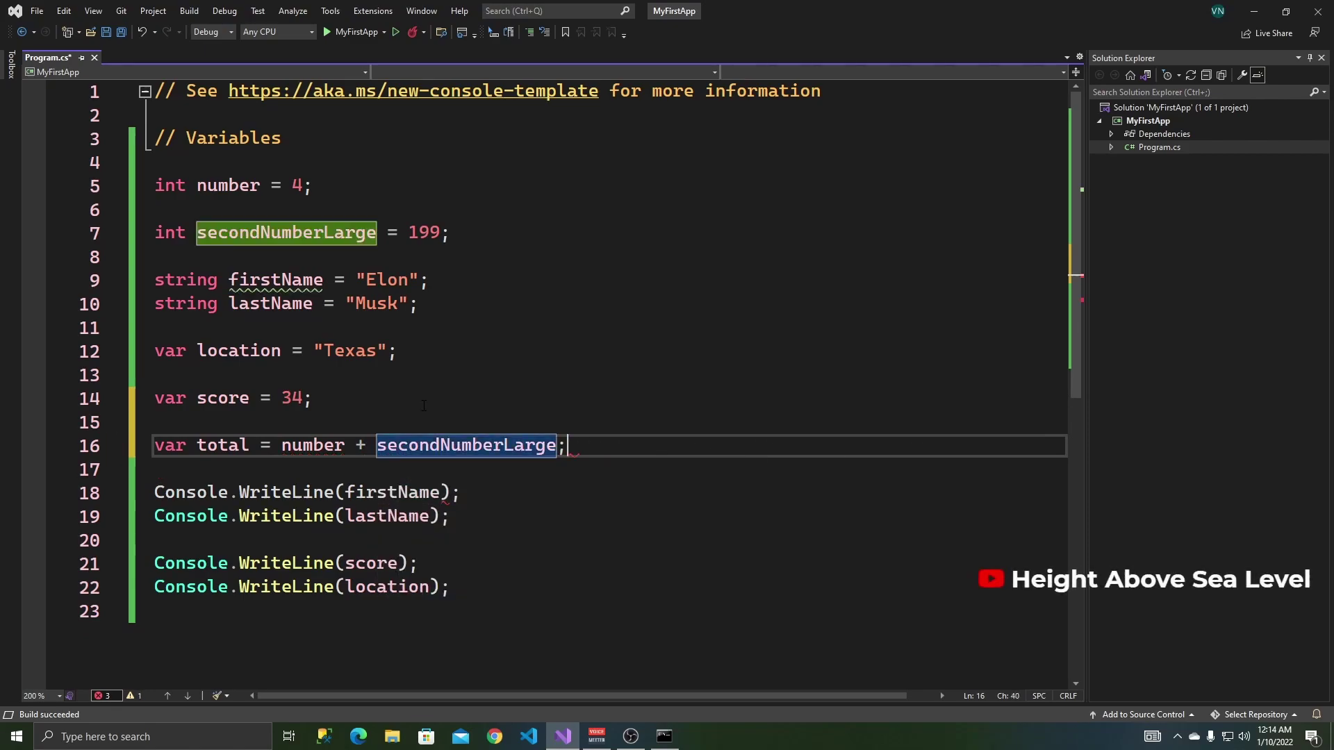
Step: Review the values of number and secondNumberLarge (199) and the new total variable
{"action": "left_click", "coordinate": [284, 185]}
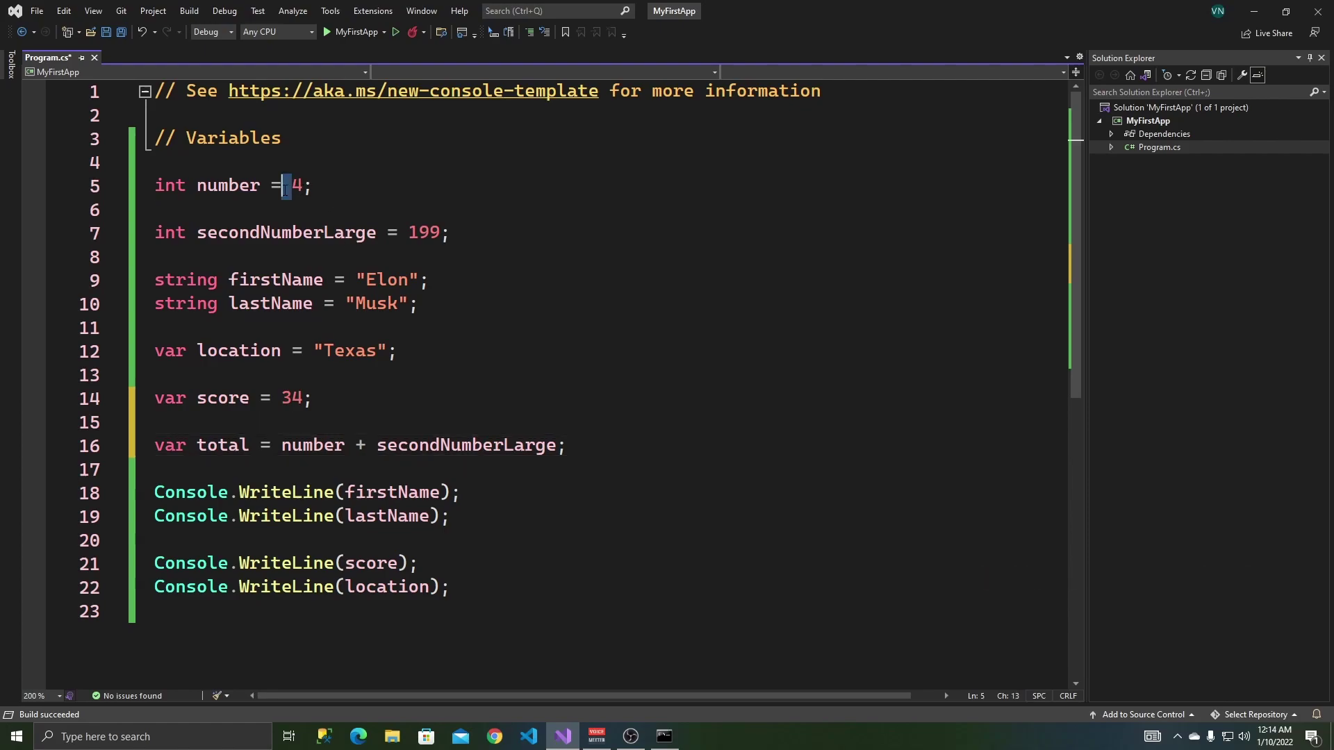
{"action": "left_click", "coordinate": [197, 232]}
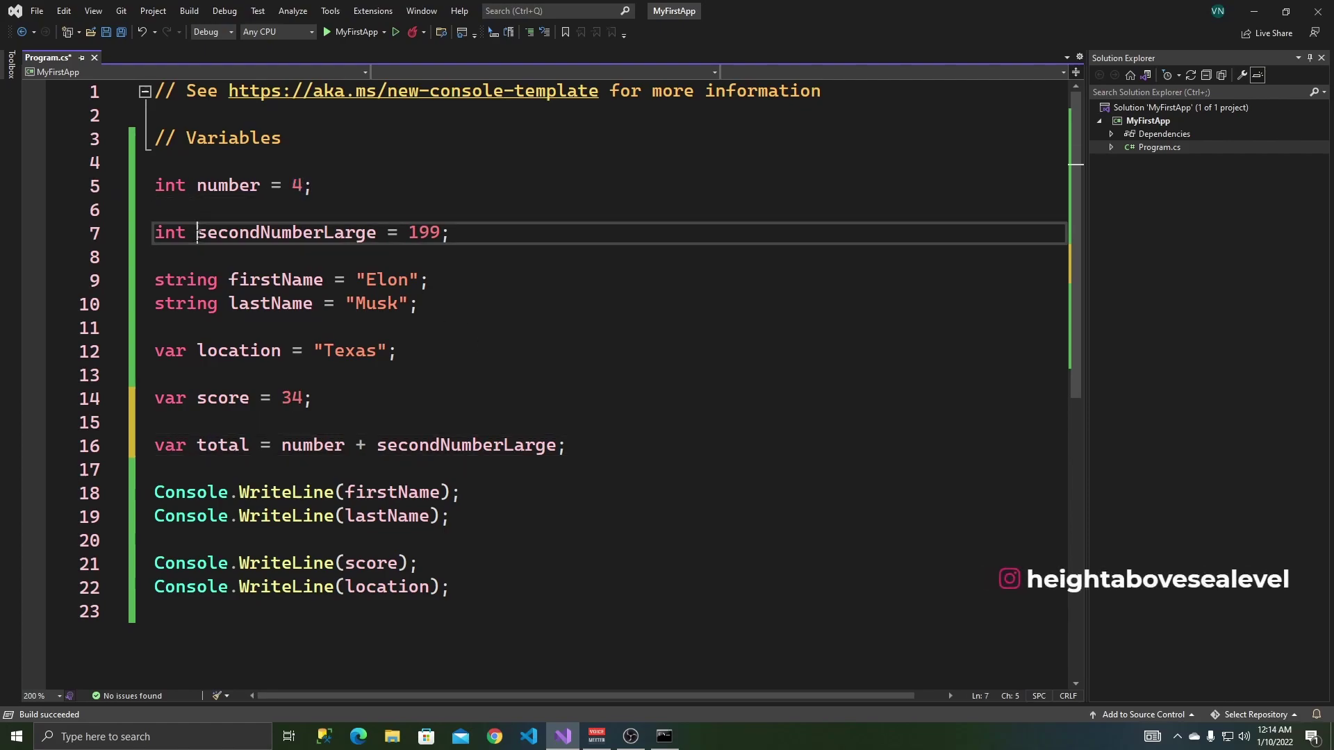
{"action": "key", "text": "ctrl+shift+Right"}
{"action": "key", "text": "ctrl+Right"}
{"action": "key", "text": "ctrl+Right"}
{"action": "key", "text": "ctrl+shift+Right"}
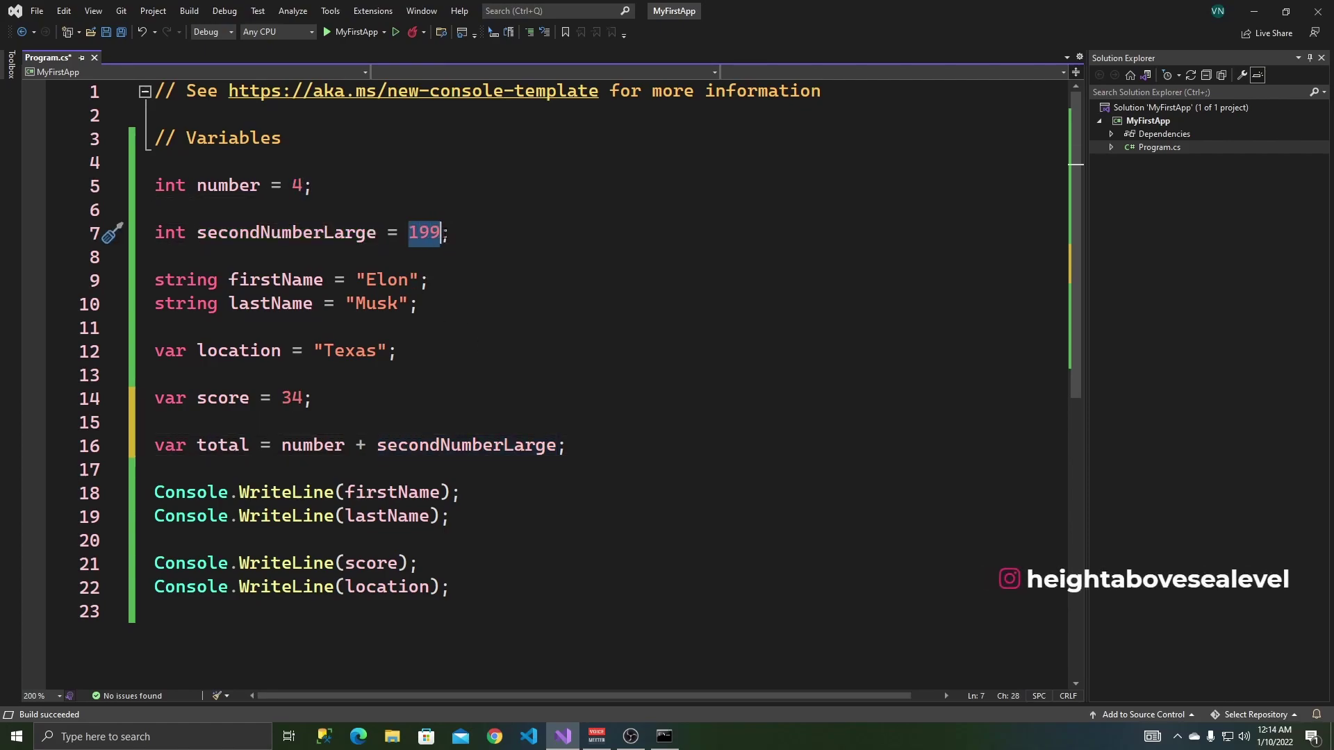
{"action": "scroll", "coordinate": [360, 344], "scroll_direction": "down", "scroll_amount": 2}
{"action": "left_click", "coordinate": [219, 302]}
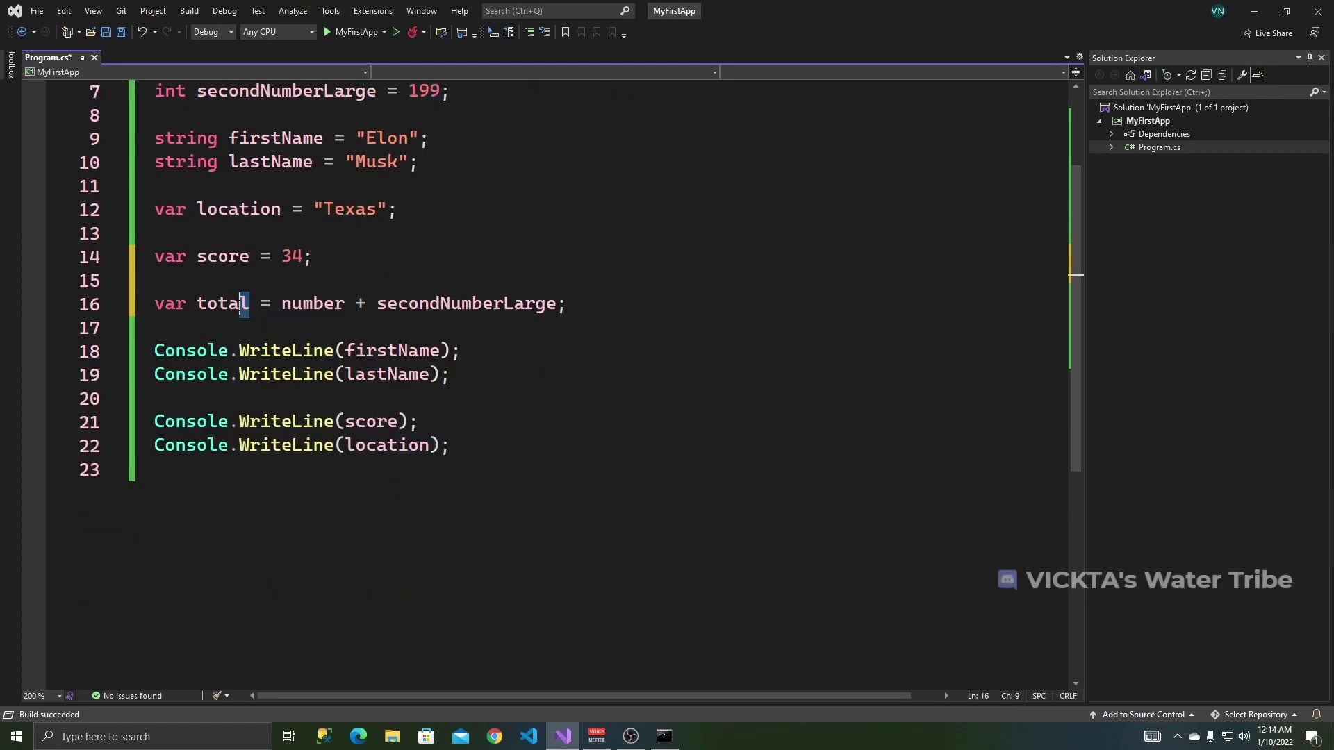
{"action": "double_click", "coordinate": [219, 303]}
{"action": "left_click", "coordinate": [490, 446]}
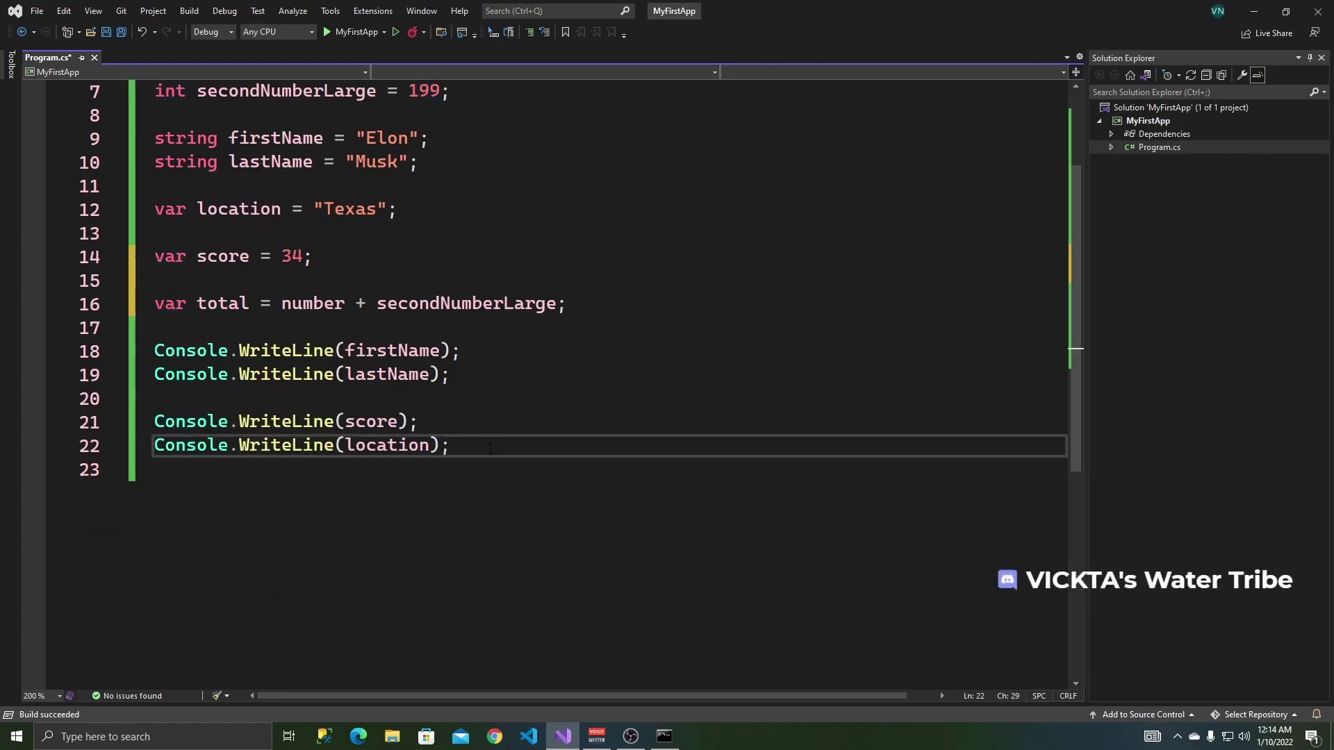
Step: Add an empty Console.WriteLine(); below the four existing print statements
{"action": "key", "text": "Return"}
{"action": "key", "text": "Return"}
{"action": "type", "text": "cw"}
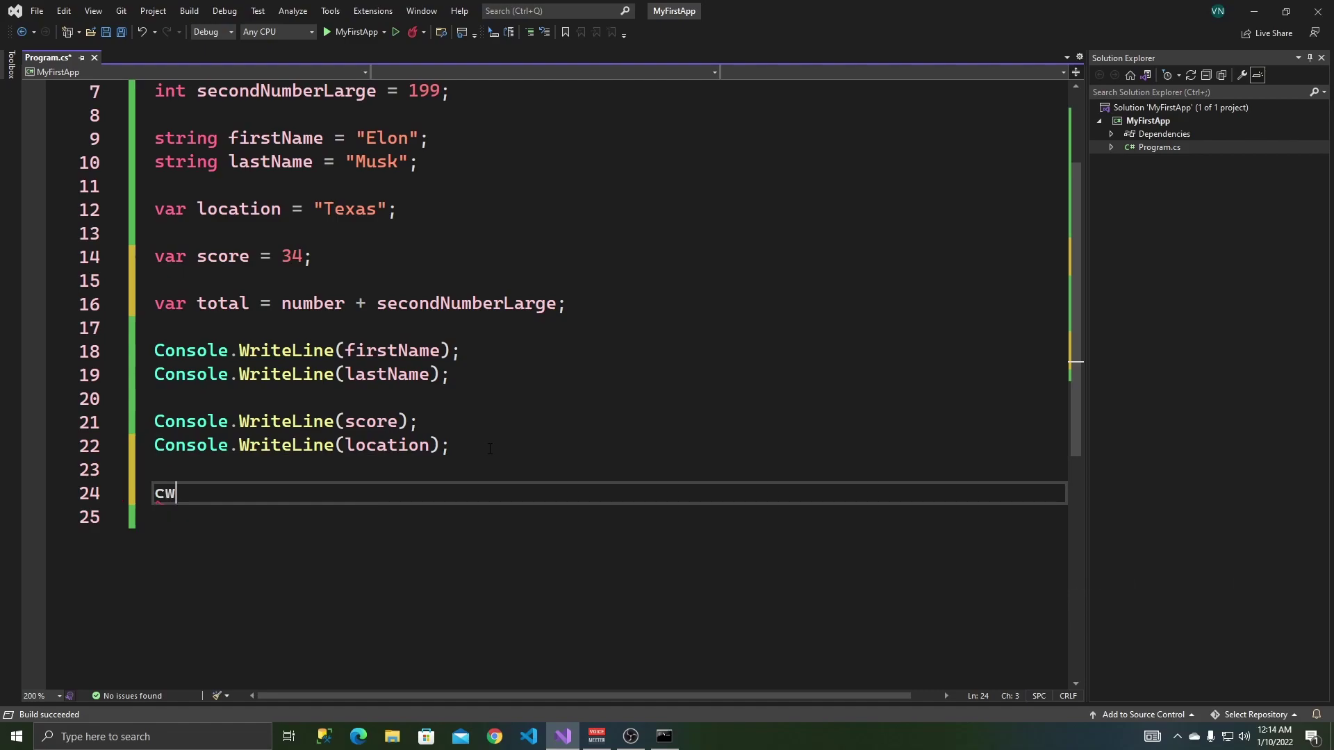
{"action": "key", "text": "Tab"}
{"action": "key", "text": "Tab"}
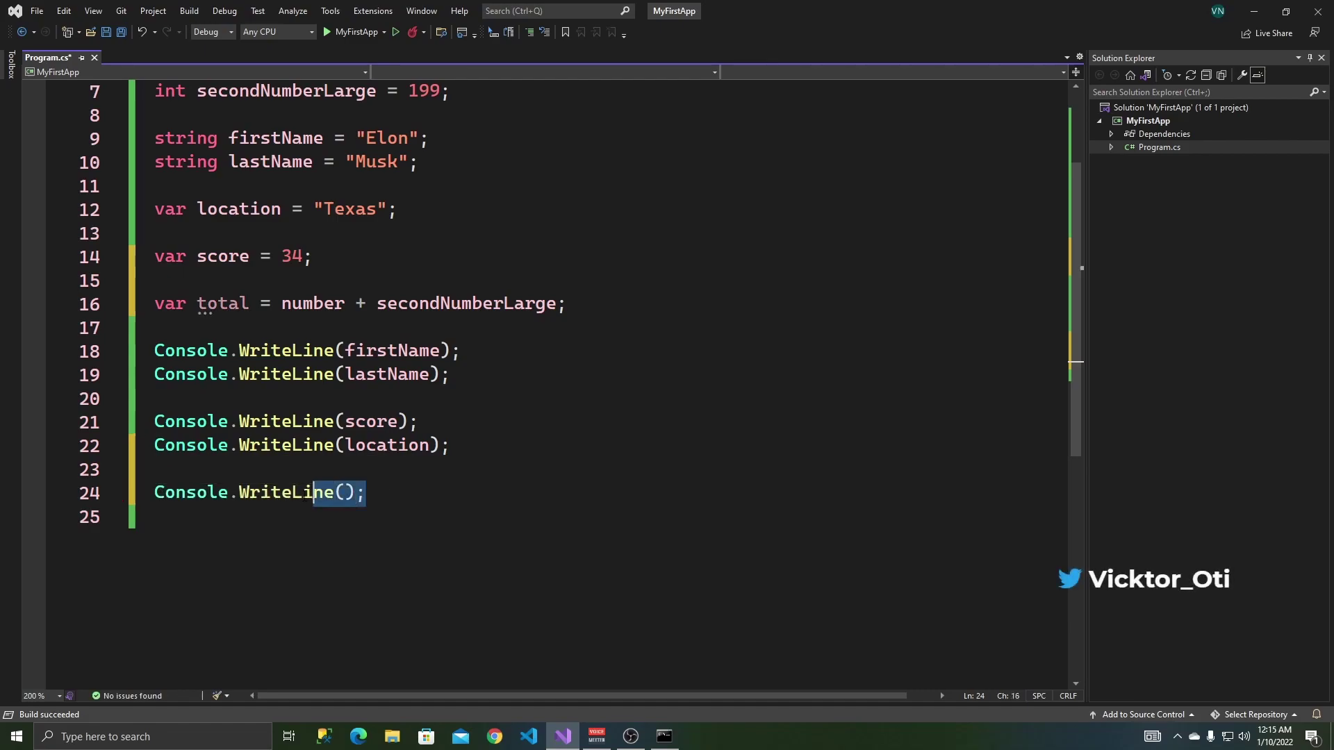
{"action": "key", "text": "shift+Left"}
{"action": "key", "text": "shift+Left"}
{"action": "key", "text": "shift+Left"}
{"action": "key", "text": "End"}
{"action": "key", "text": "shift+ctrl+Left"}
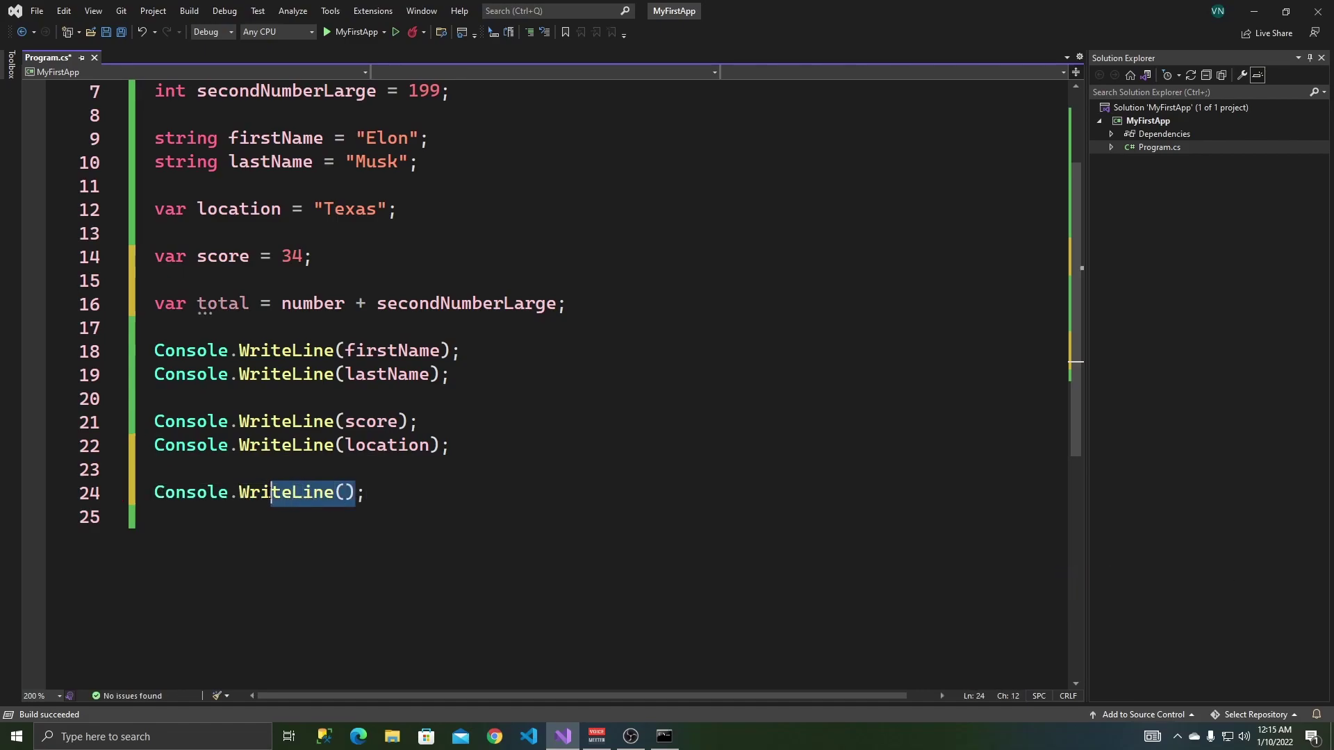
{"action": "key", "text": "End"}
{"action": "key", "text": "Return"}
{"action": "key", "text": "Return"}
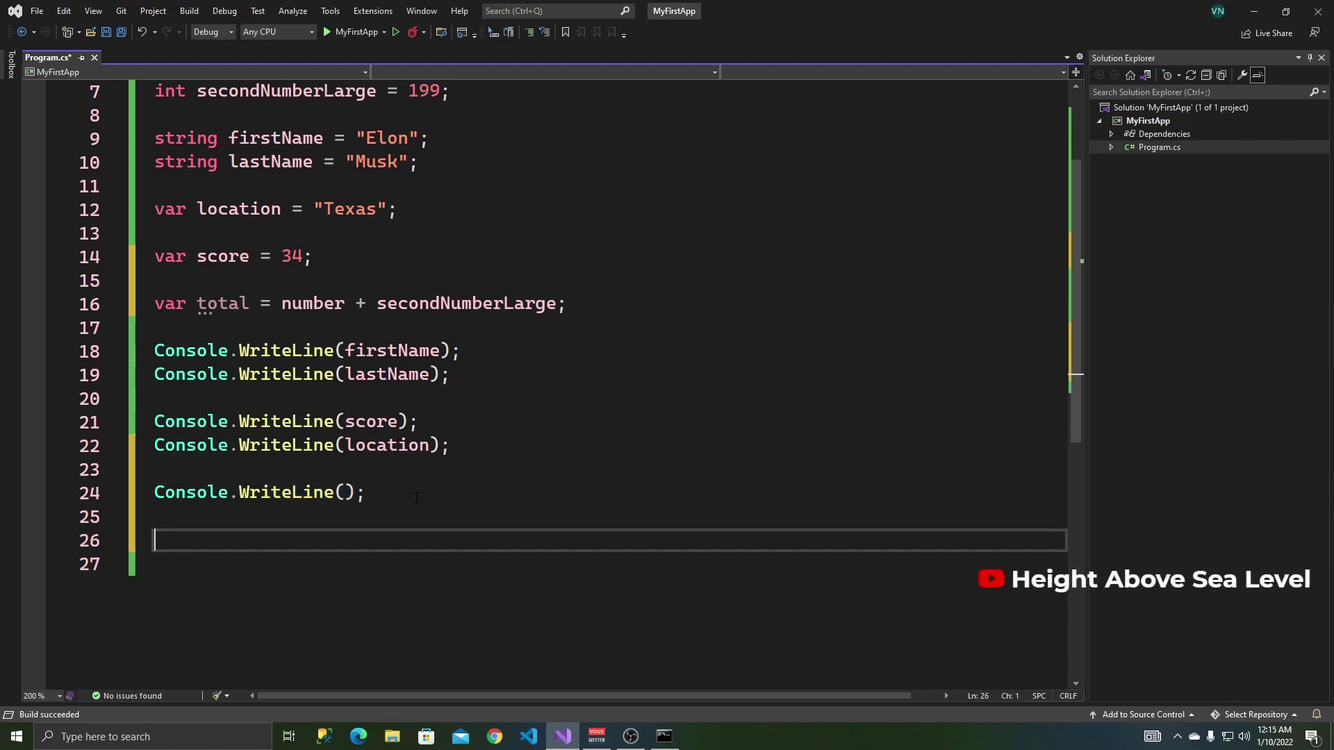
{"action": "left_click_drag", "start_coordinate": [450, 446], "coordinate": [155, 350]}
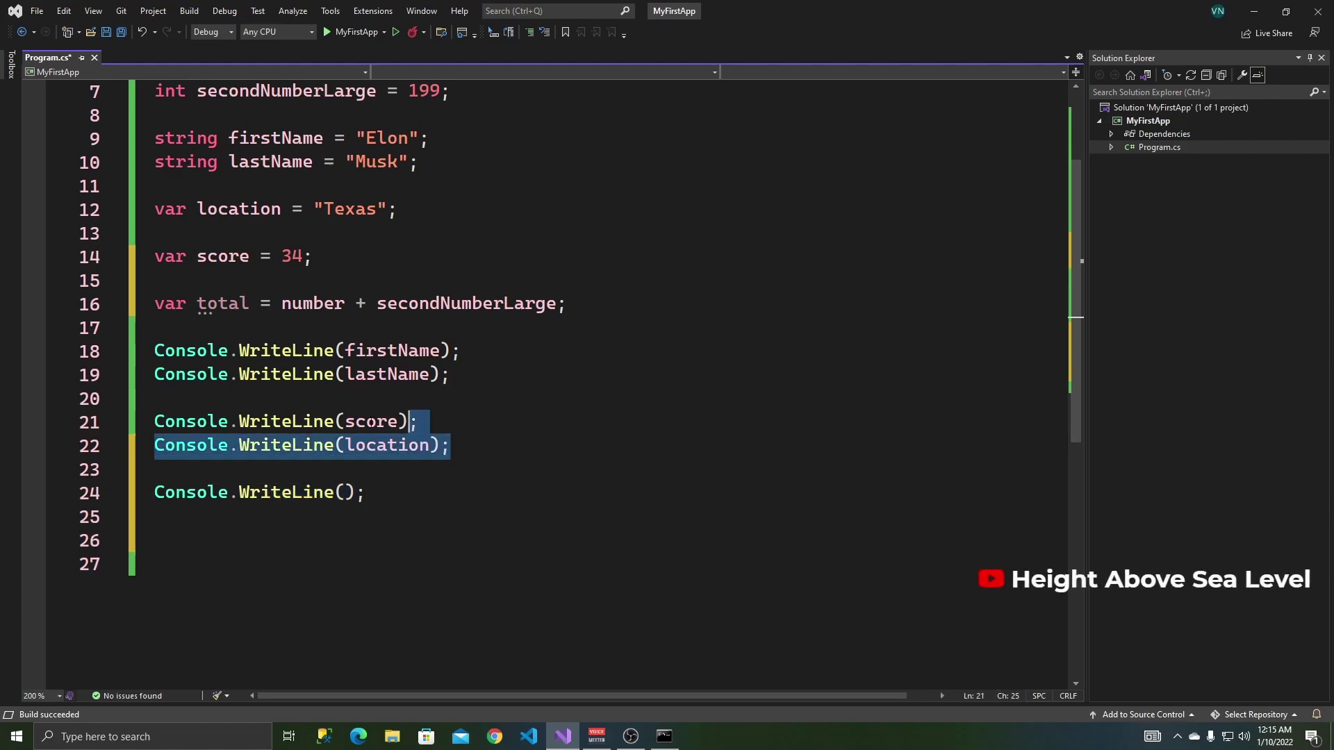
{"action": "left_click", "coordinate": [257, 516]}
Step: Add Console.WriteLine(total);, run with Ctrl+F5 to see 203, and minimize the console
{"action": "key", "text": "Return"}
{"action": "type", "text": "c"}
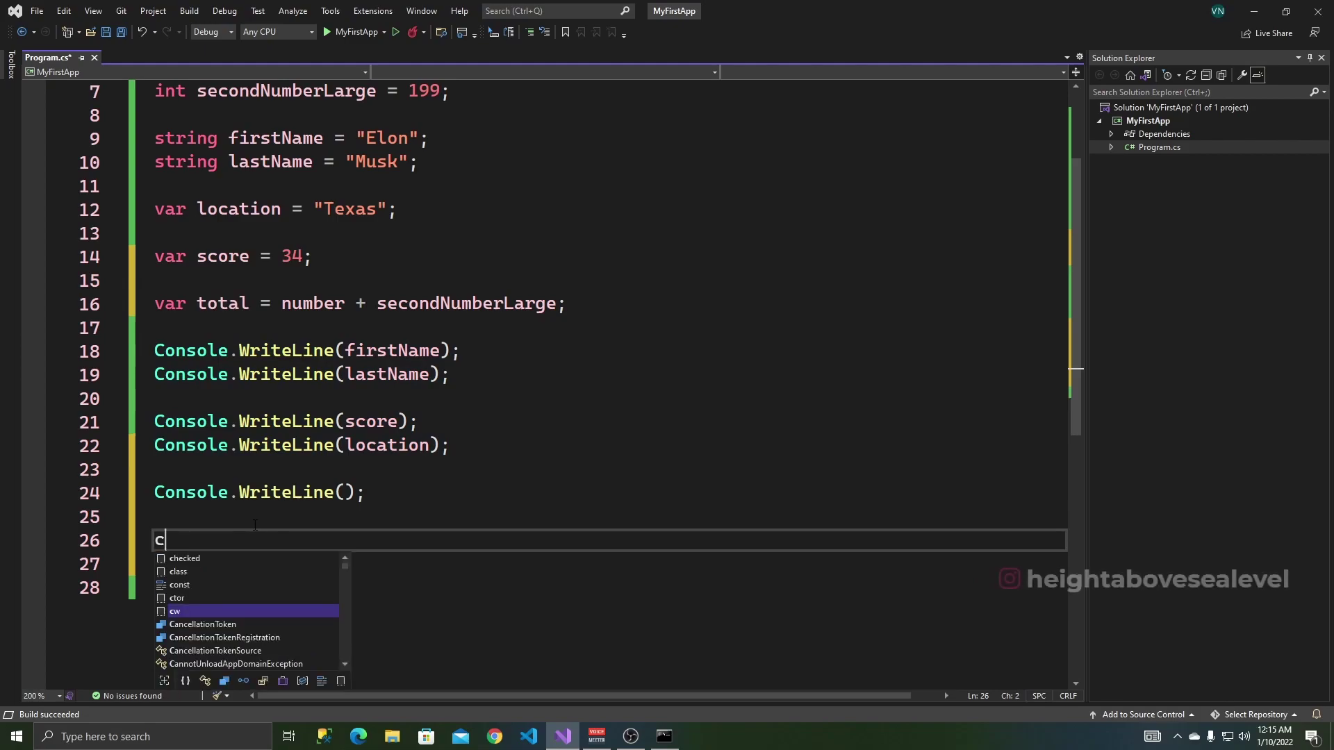
{"action": "type", "text": "w"}
{"action": "key", "text": "Tab"}
{"action": "key", "text": "Tab"}
{"action": "type", "text": "total"}
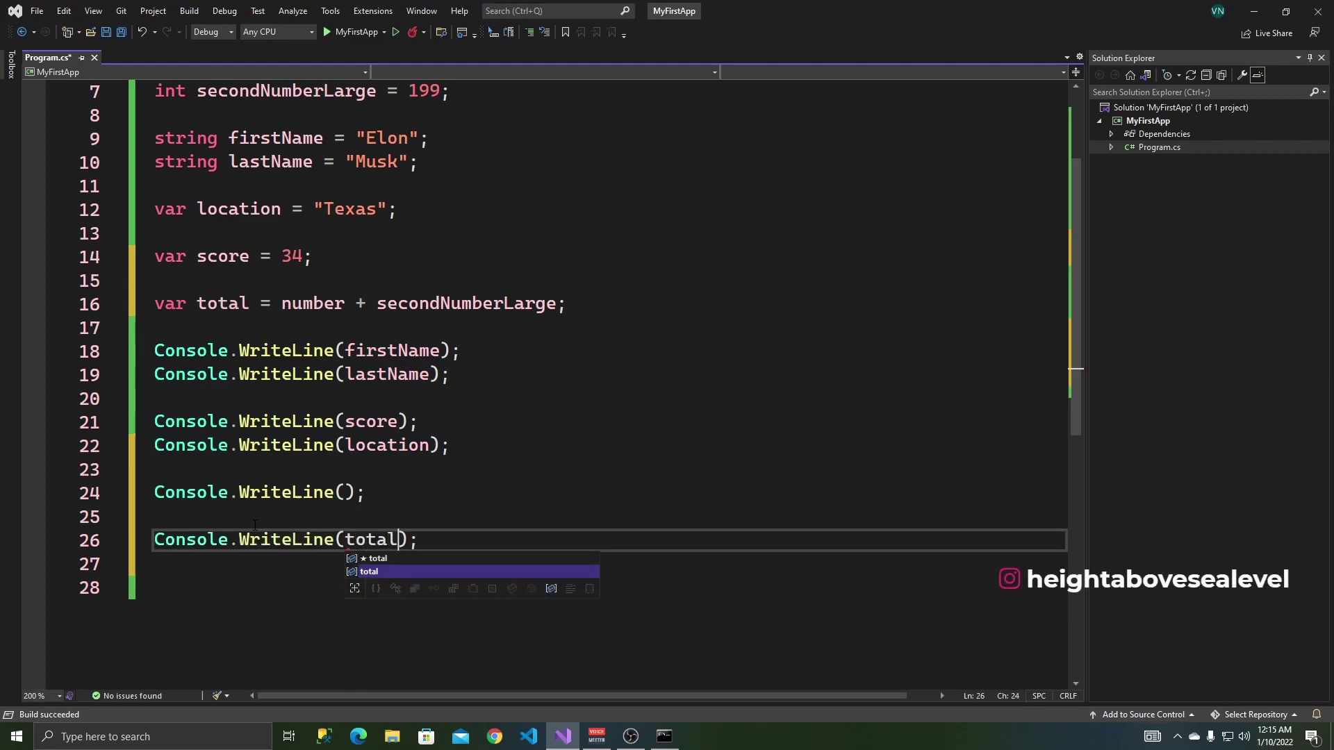
{"action": "key", "text": "Tab"}
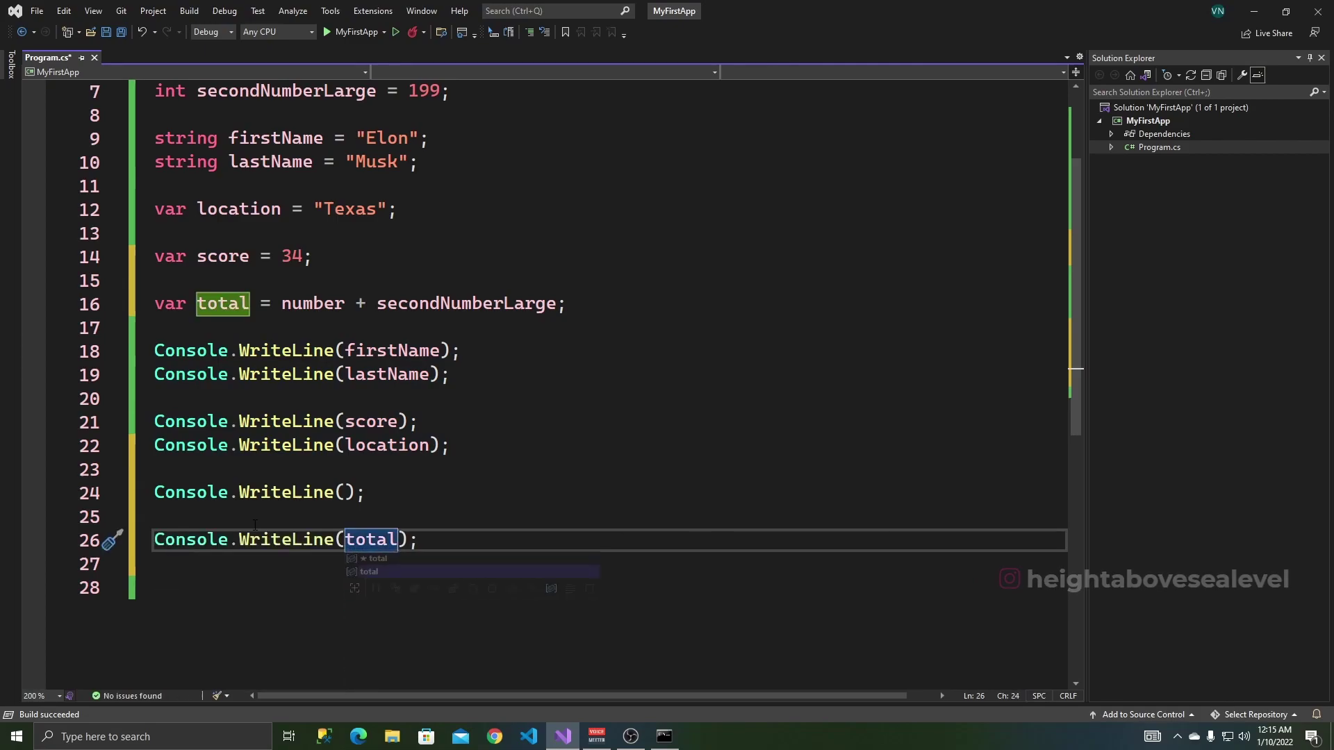
{"action": "key", "text": "ctrl+F5"}
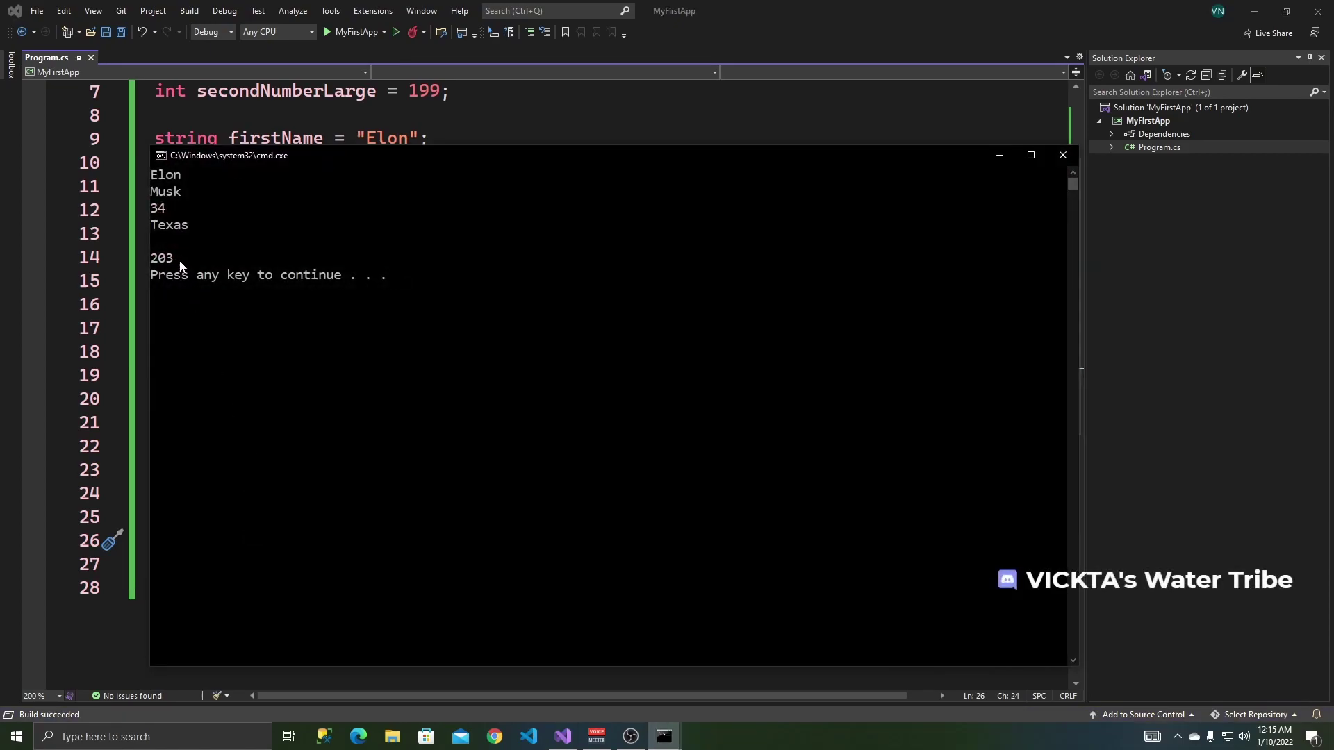
{"action": "left_click_drag", "start_coordinate": [180, 258], "coordinate": [122, 261]}
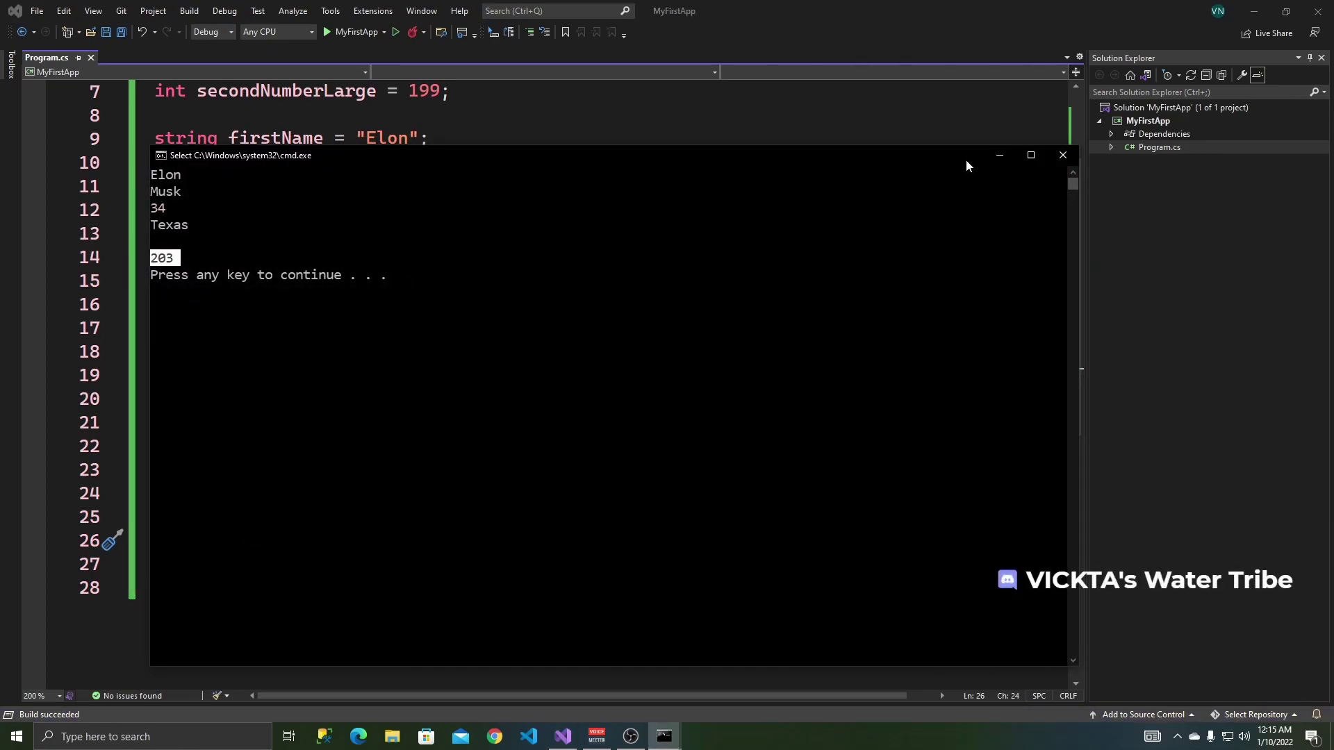
{"action": "left_click", "coordinate": [997, 157]}
{"action": "scroll", "coordinate": [521, 365], "scroll_direction": "up", "scroll_amount": 3}
Step: Change secondNumberLarge's value on line 7 from 199 to 1
{"action": "left_click", "coordinate": [439, 232]}
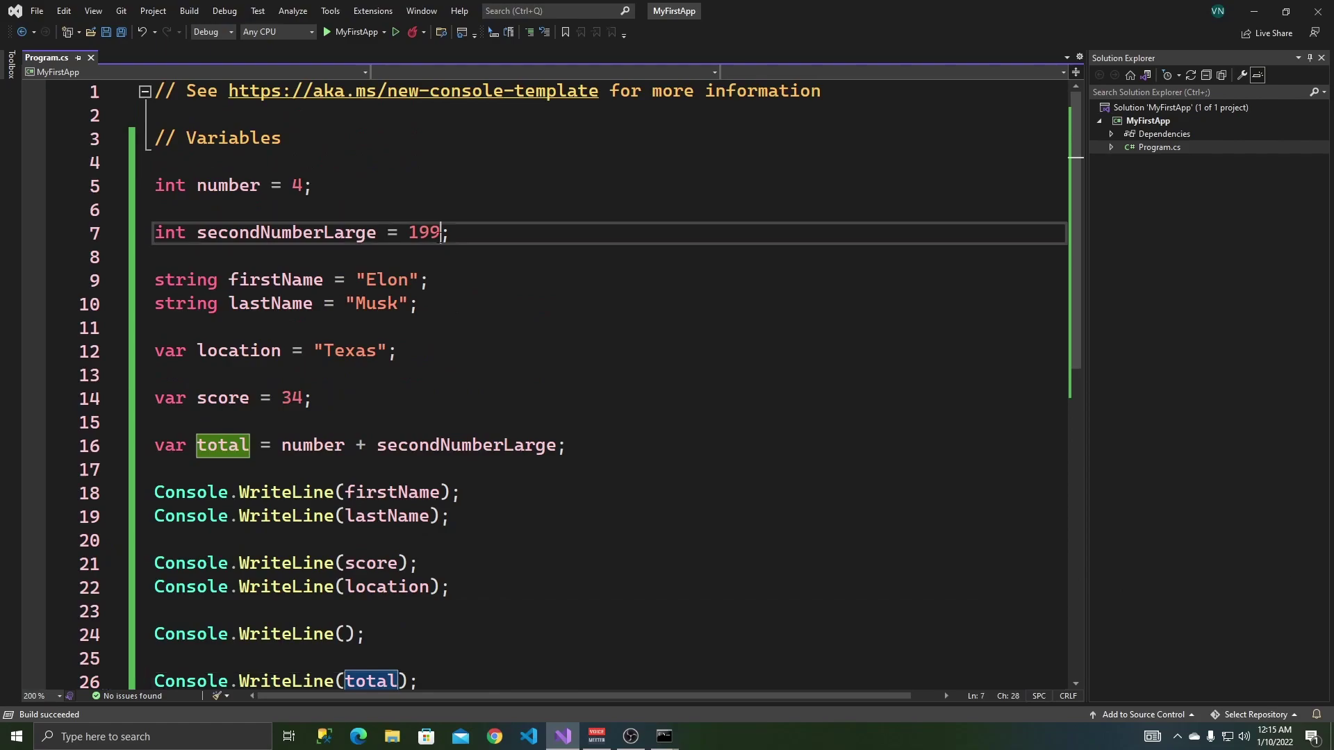
{"action": "left_click_drag", "start_coordinate": [446, 233], "coordinate": [386, 232]}
{"action": "double_click", "coordinate": [296, 186]}
{"action": "left_click", "coordinate": [442, 232]}
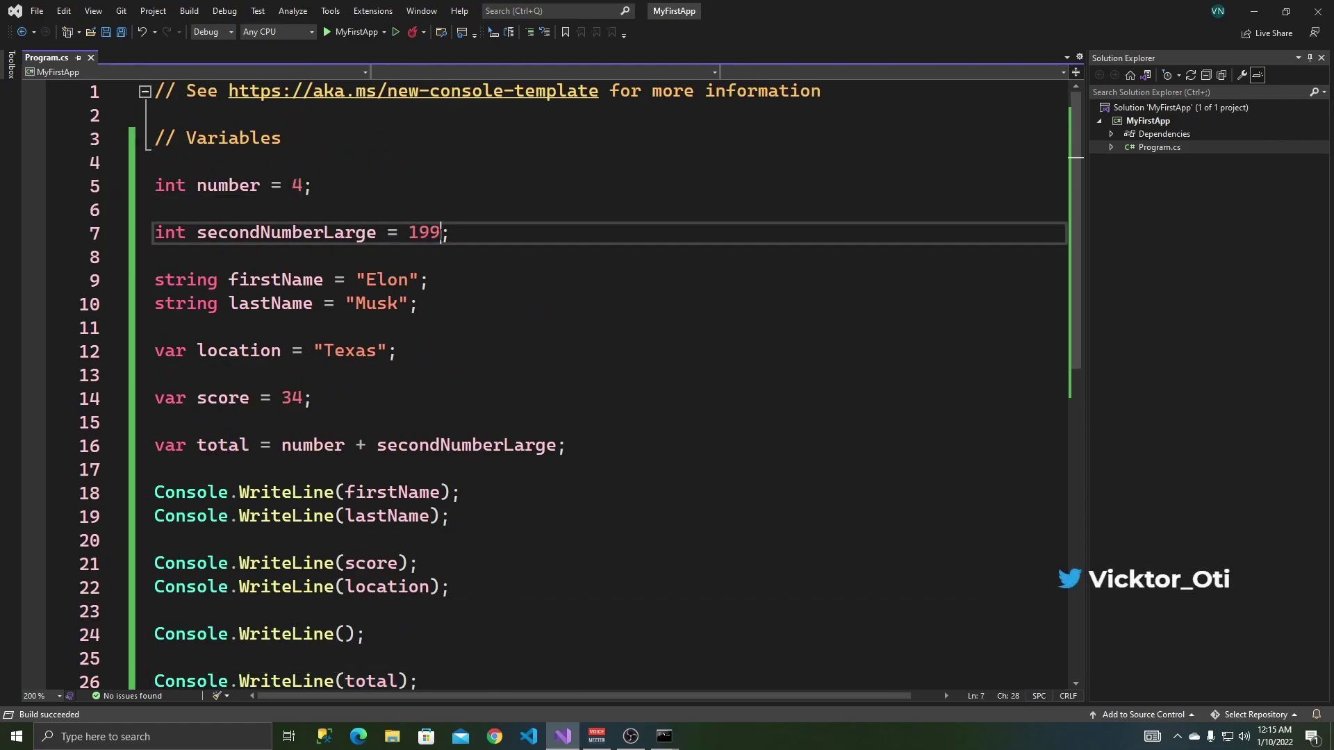
{"action": "key", "text": "BackSpace"}
{"action": "key", "text": "BackSpace"}
{"action": "double_click", "coordinate": [227, 186]}
{"action": "scroll", "coordinate": [416, 313], "scroll_direction": "down", "scroll_amount": 1}
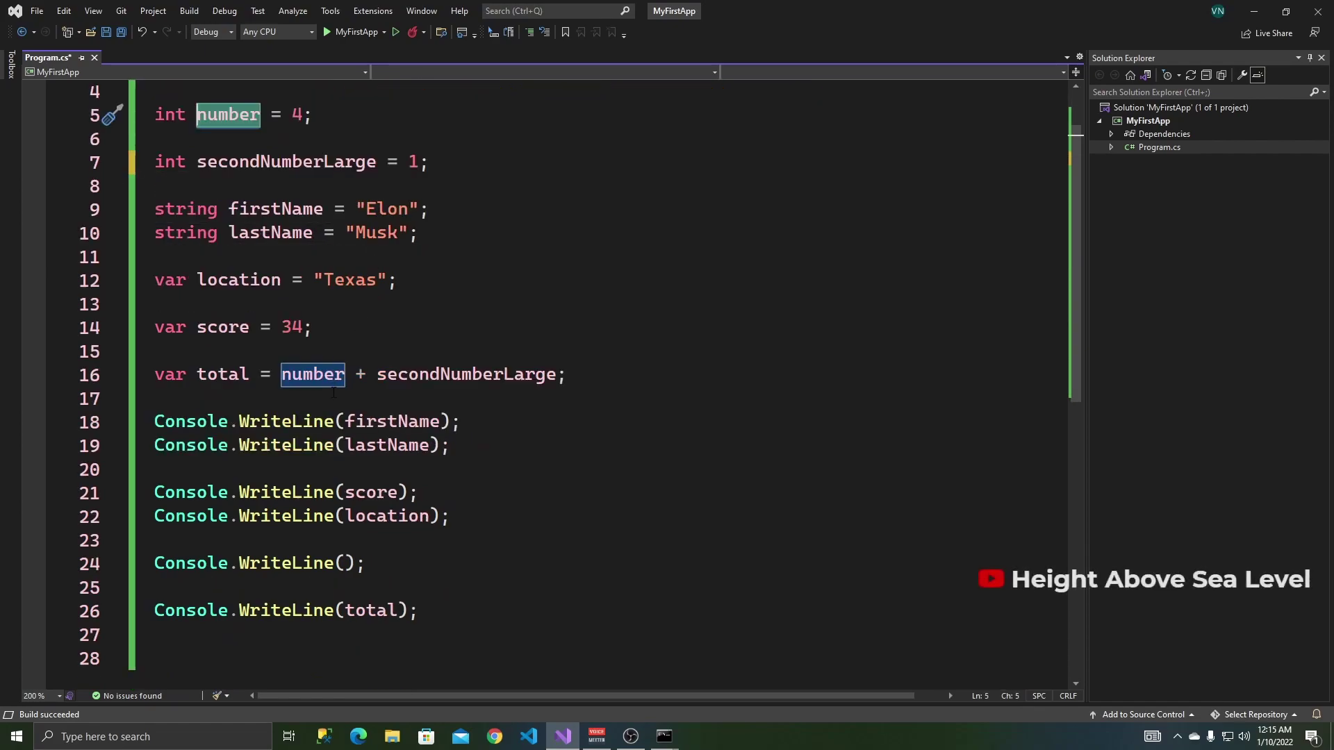
{"action": "left_click_drag", "start_coordinate": [558, 374], "coordinate": [378, 375]}
{"action": "scroll", "coordinate": [451, 362], "scroll_direction": "down", "scroll_amount": 1}
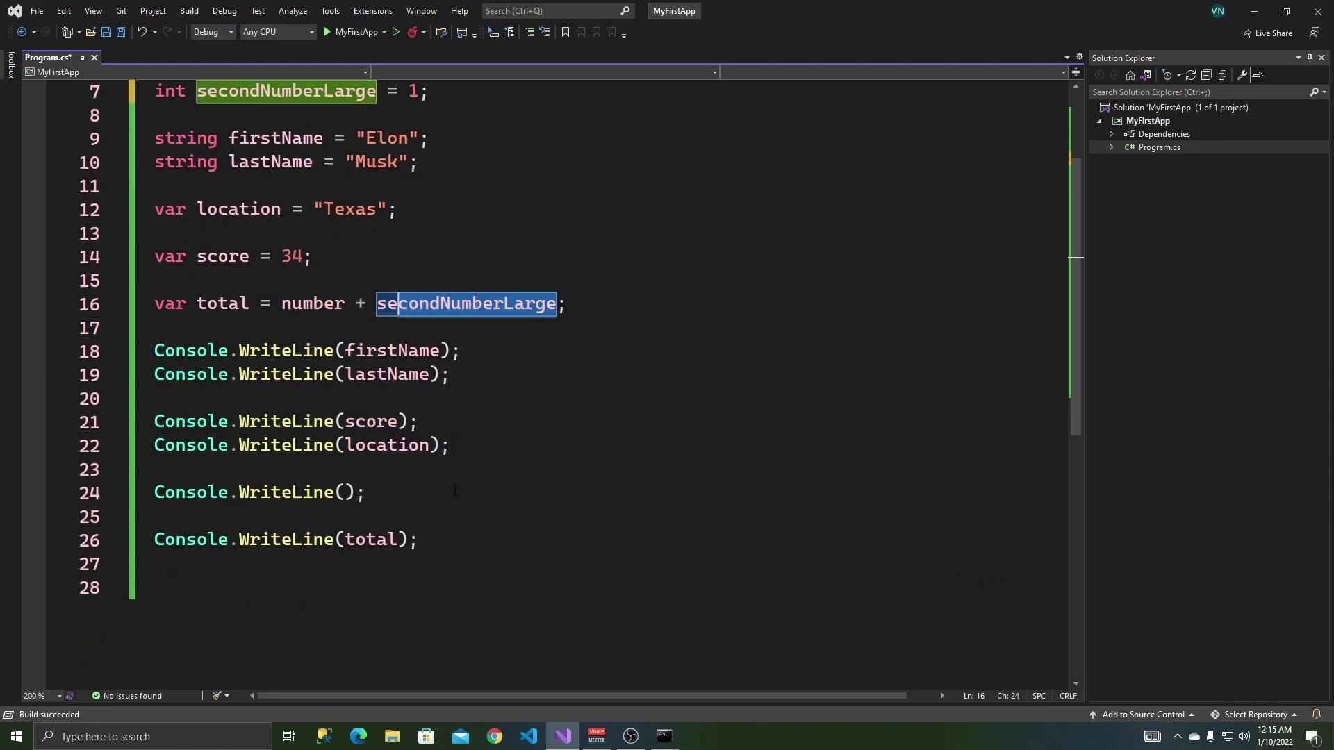
{"action": "left_click", "coordinate": [442, 514]}
Step: Rerun the program with Ctrl+F5, check the new total 5, and return to the editor
{"action": "key", "text": "ctrl+F5"}
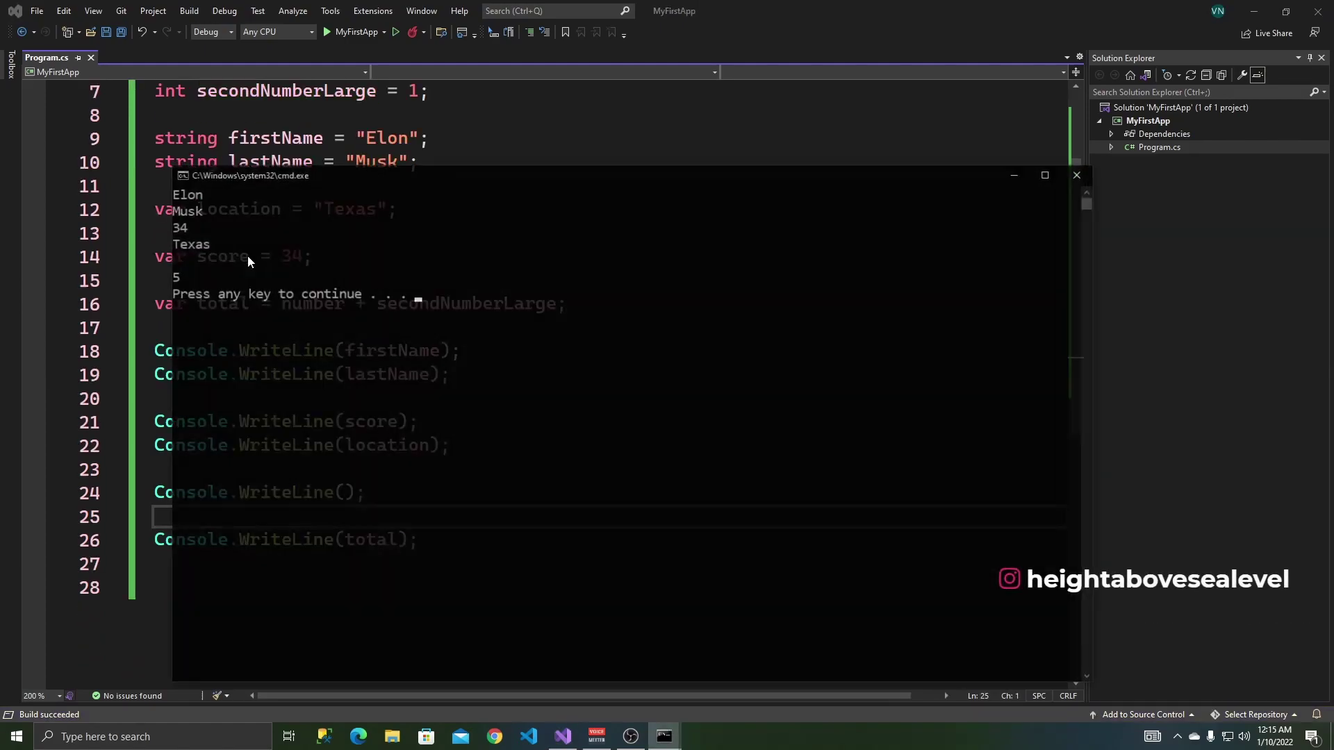
{"action": "left_click_drag", "start_coordinate": [570, 199], "coordinate": [353, 217]}
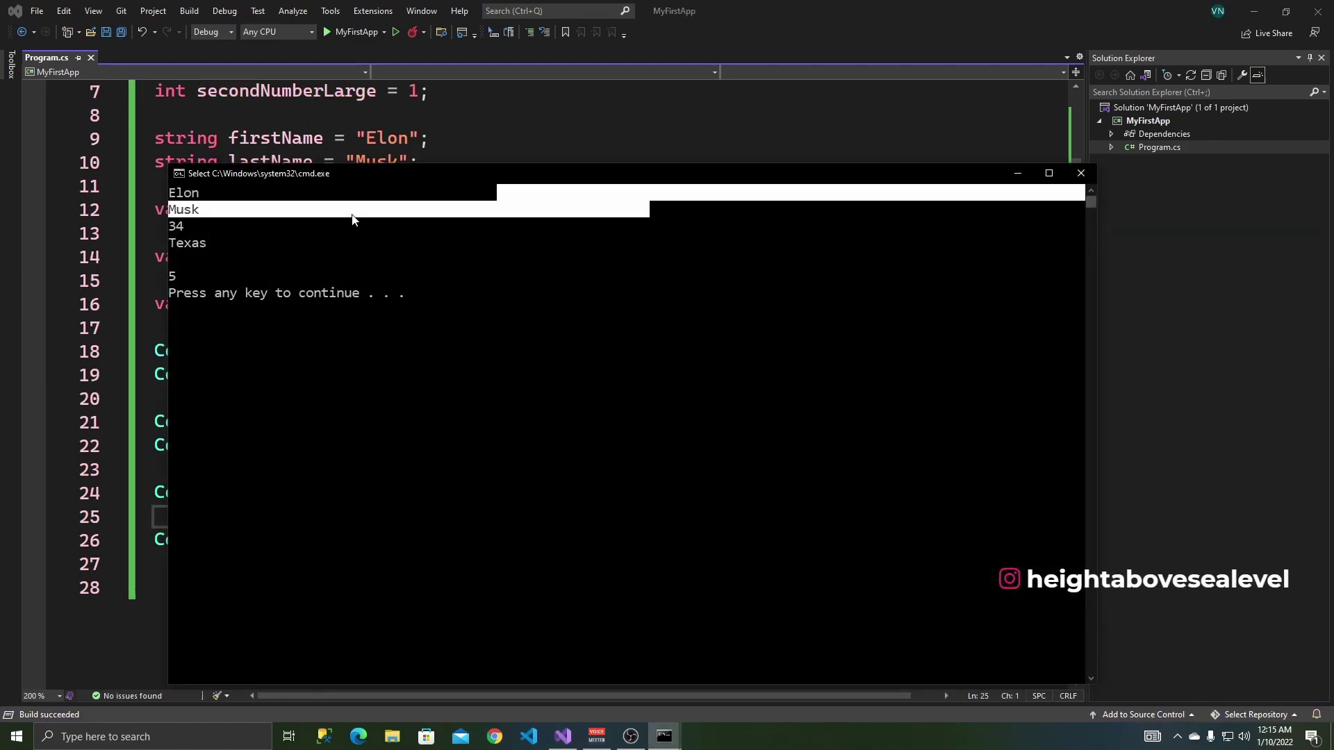
{"action": "left_click_drag", "start_coordinate": [170, 275], "coordinate": [202, 276]}
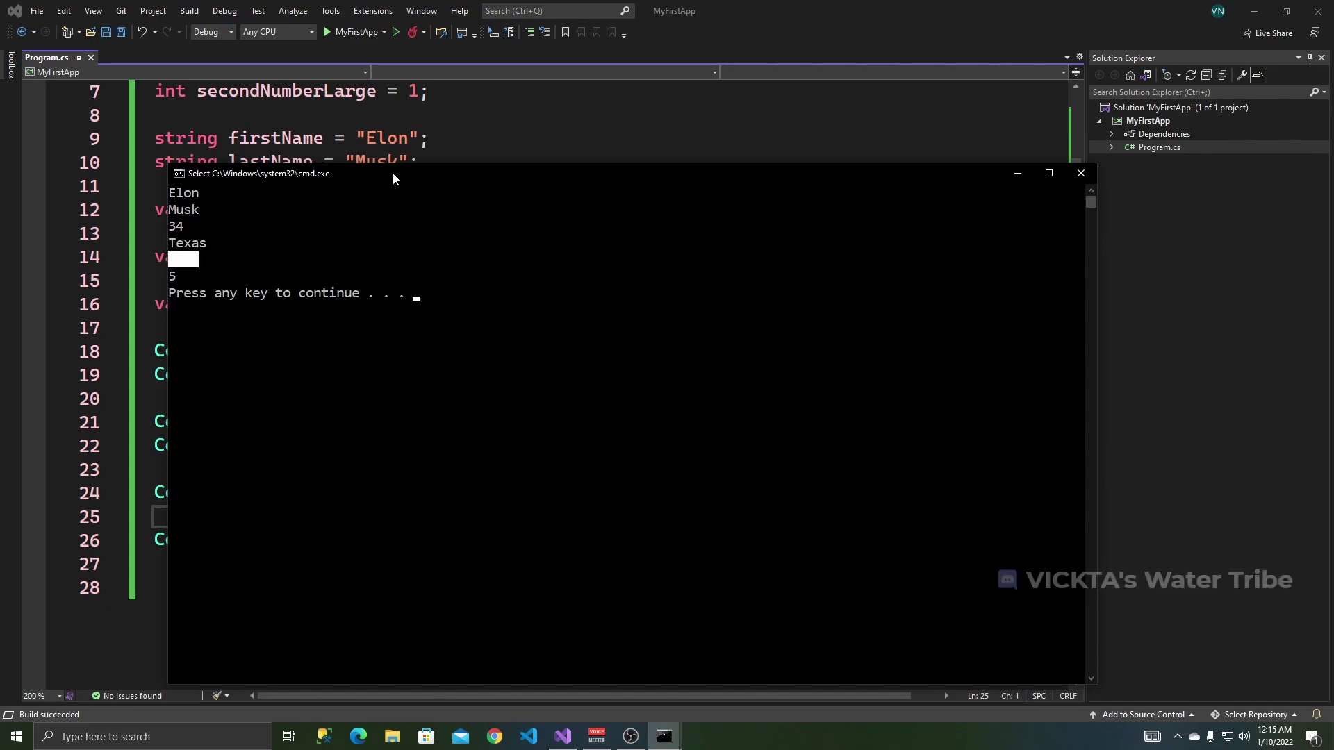
{"action": "left_click_drag", "start_coordinate": [393, 172], "coordinate": [757, 194]}
{"action": "left_click_drag", "start_coordinate": [367, 492], "coordinate": [172, 493]}
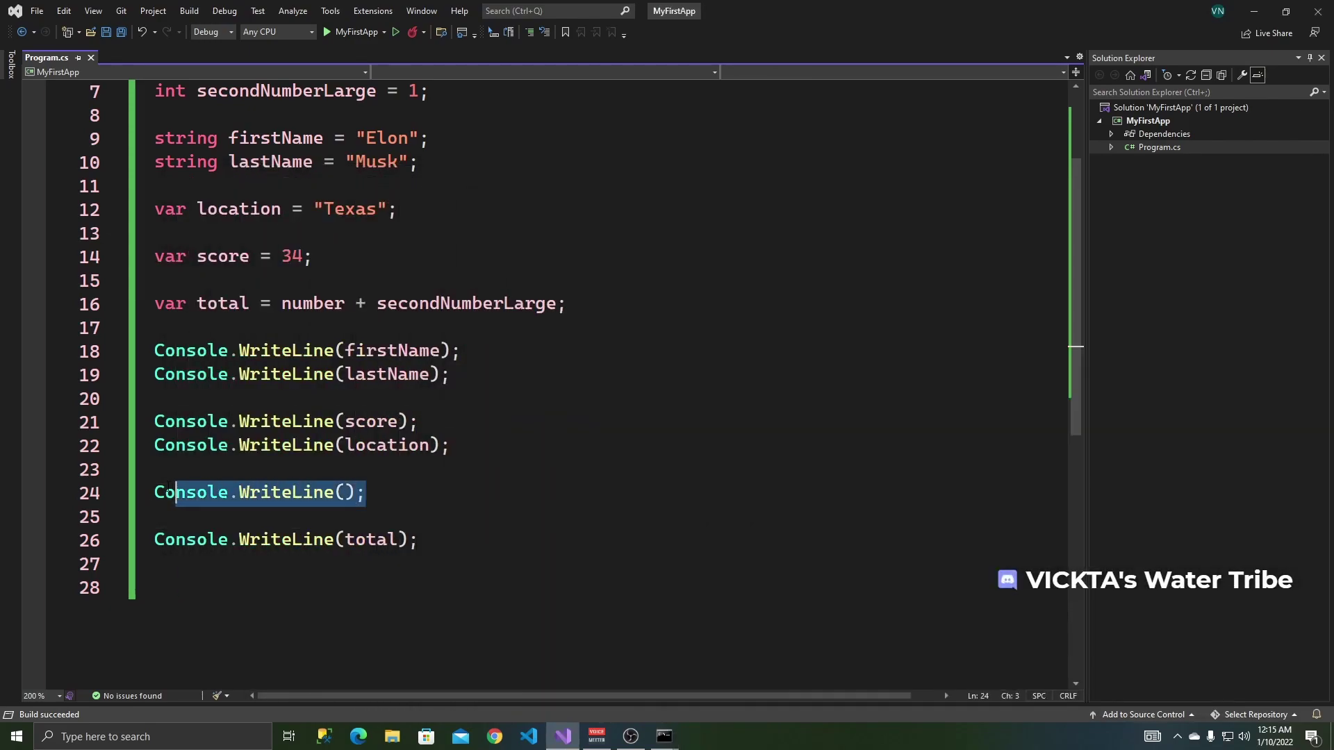
{"action": "mouse_move", "coordinate": [664, 737]}
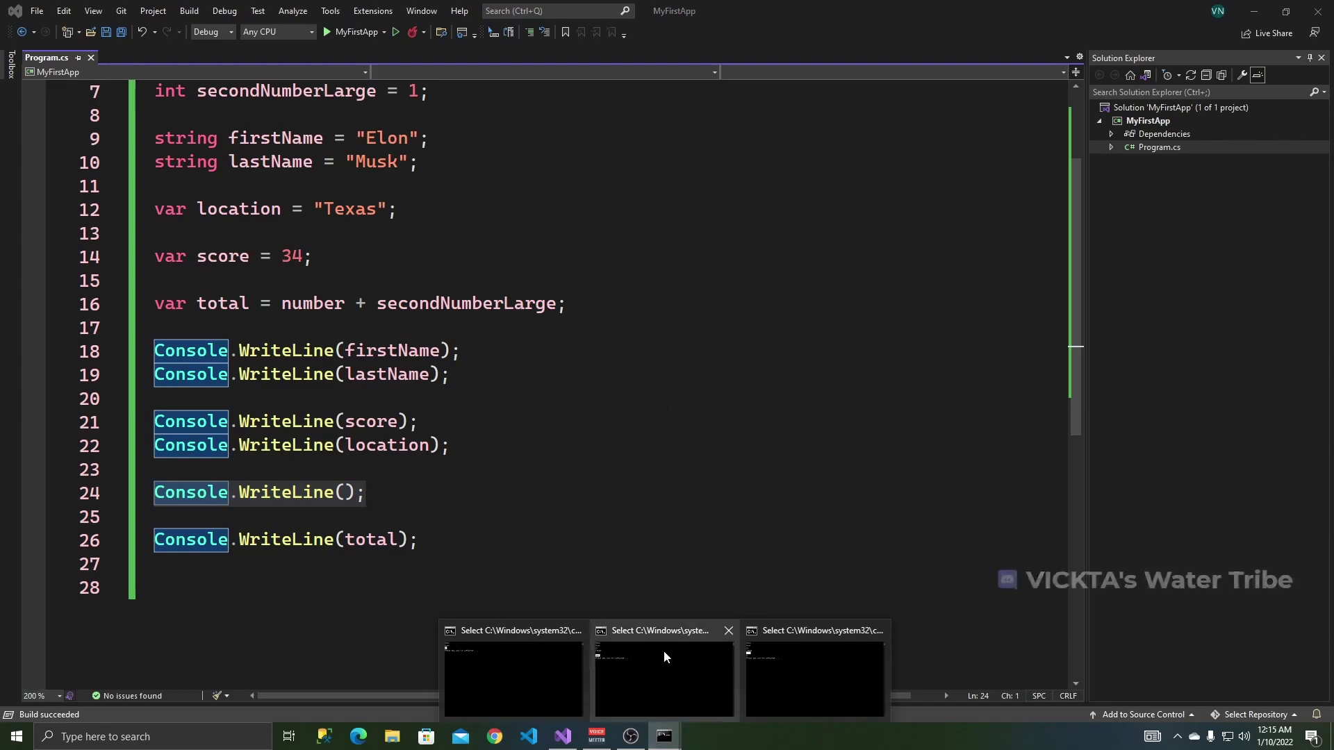
Step: Close the three leftover console windows from the taskbar and return to Program.cs
{"action": "left_click", "coordinate": [876, 630]}
{"action": "left_click", "coordinate": [800, 633]}
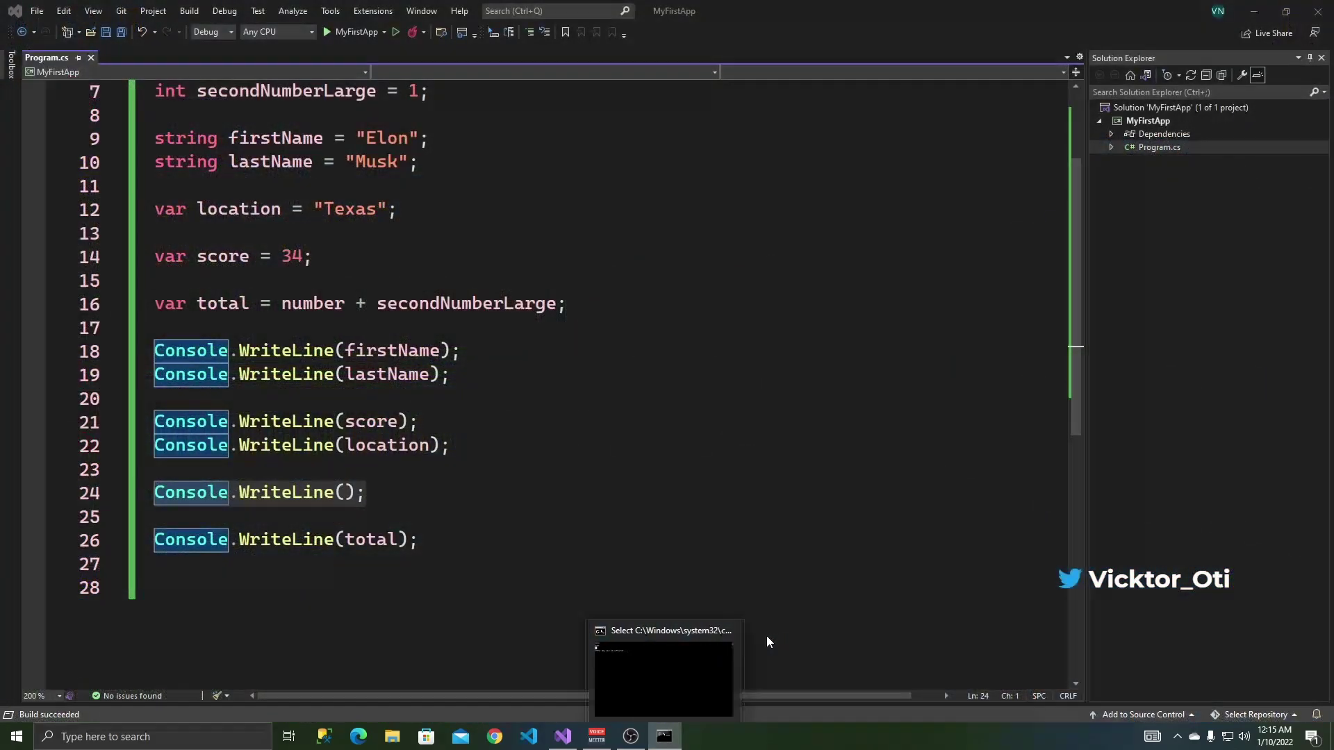
{"action": "left_click", "coordinate": [730, 632]}
{"action": "left_click", "coordinate": [454, 446]}
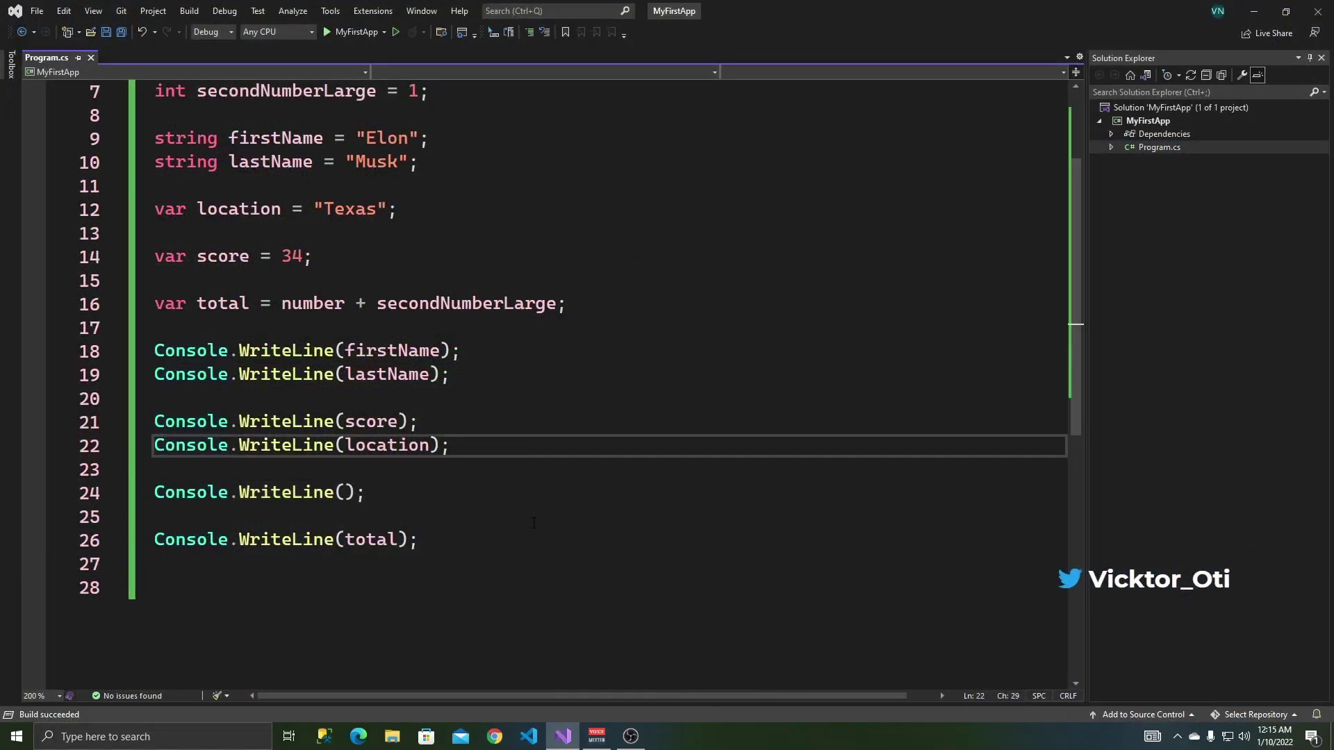